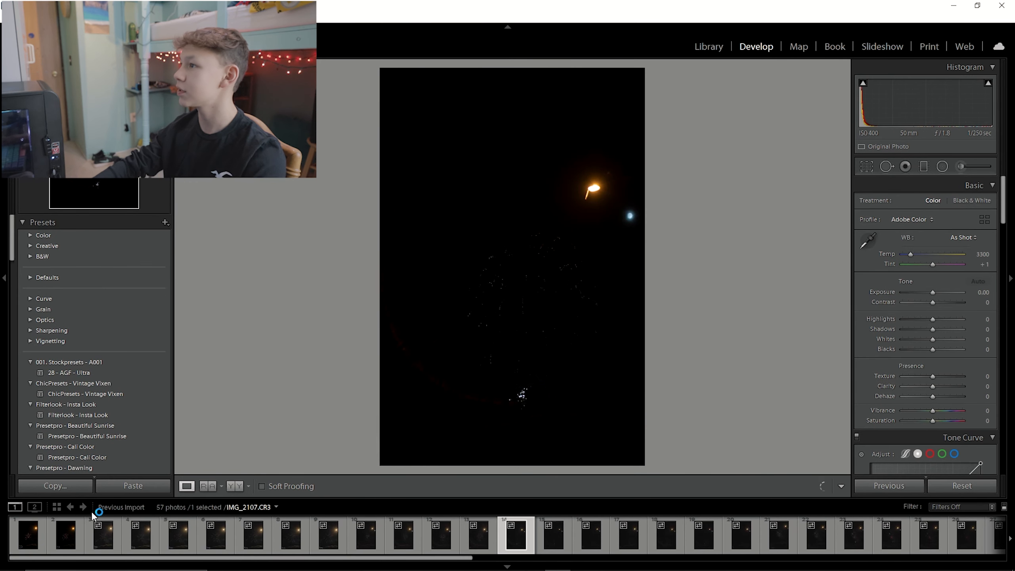
# Open a fireworks photo and brighten it: exposure +2.54, highlights −100, shadows +100, whites +70, and lower the blacks.
pyautogui.click(43, 528)
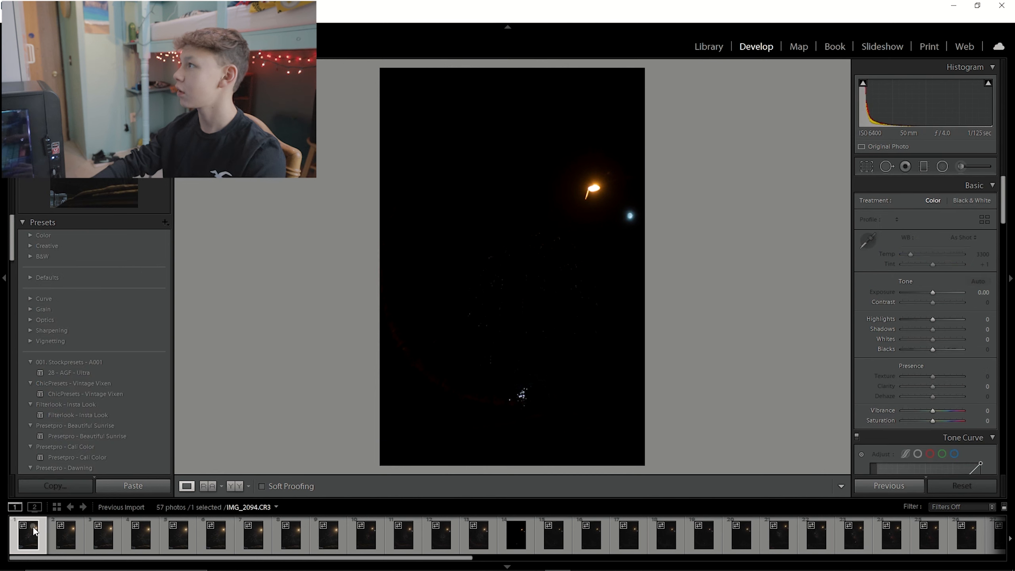
pyautogui.click(64, 532)
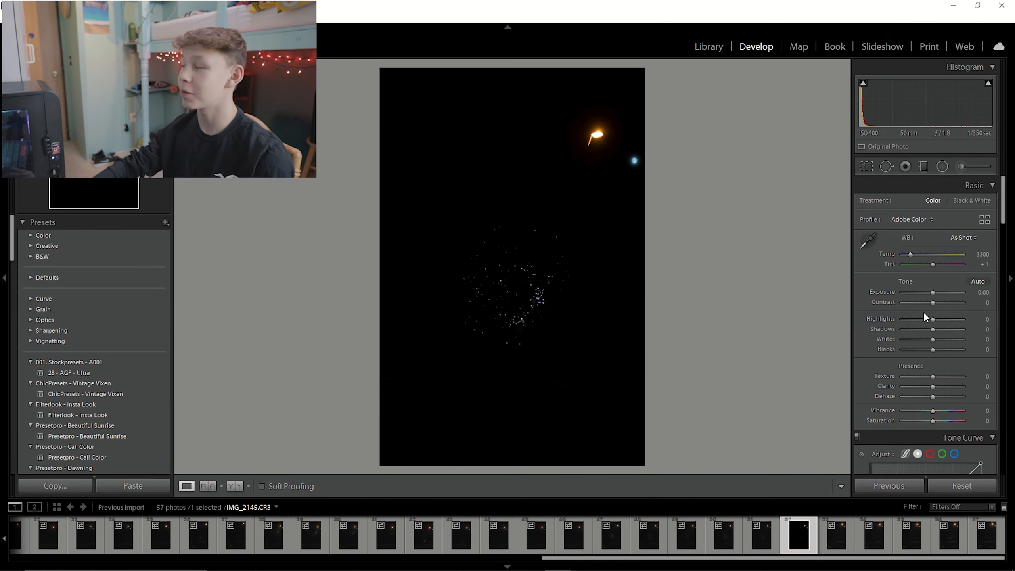
pyautogui.moveTo(933, 292); pyautogui.dragTo(752, 296)
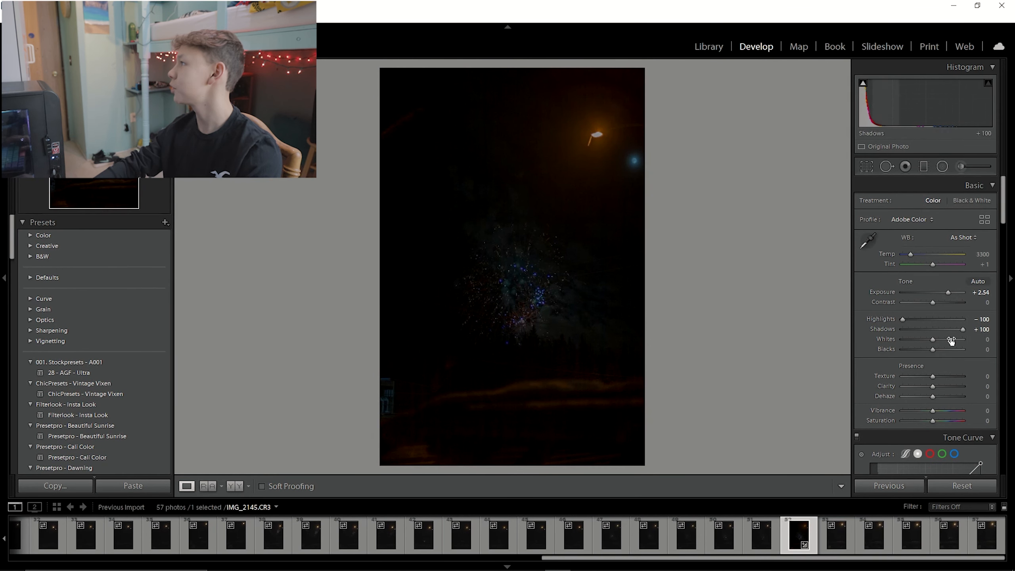
pyautogui.moveTo(931, 336); pyautogui.dragTo(953, 342)
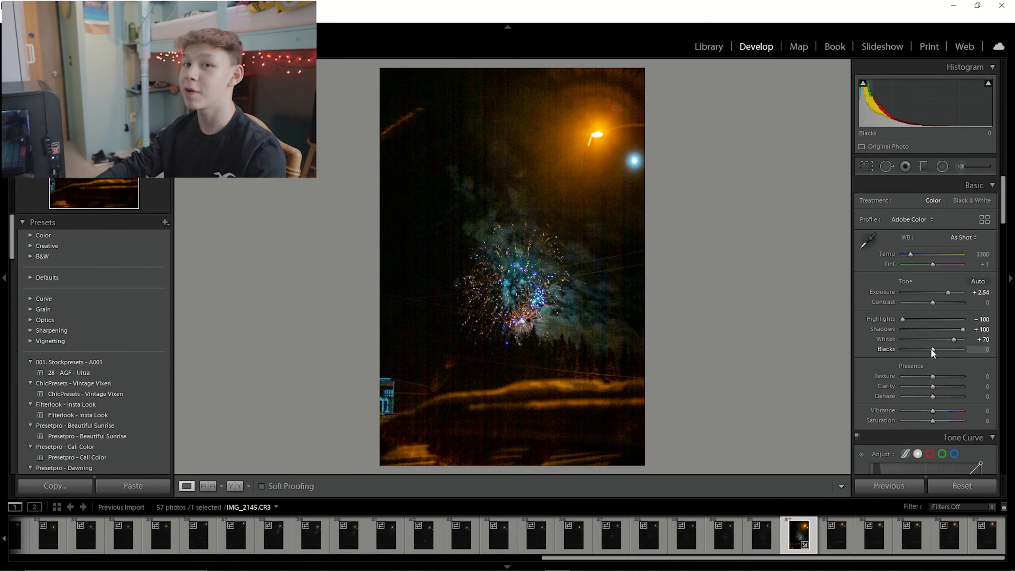
pyautogui.moveTo(931, 348); pyautogui.dragTo(898, 362)
# Switch to another fireworks photo in the filmstrip and raise its shadows to +100.
pyautogui.click(348, 534)
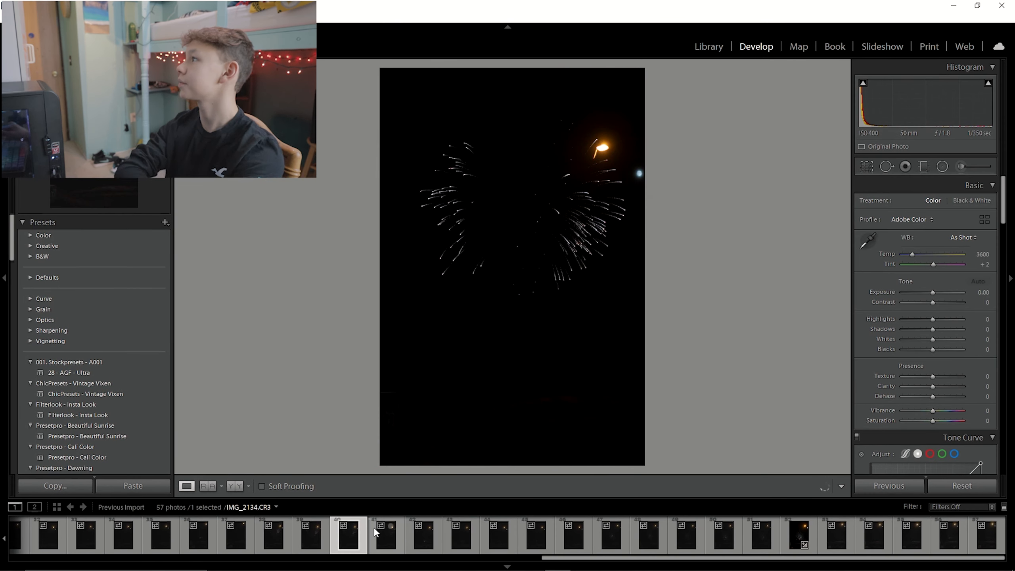
pyautogui.click(529, 216)
pyautogui.moveTo(529, 216); pyautogui.dragTo(576, 269)
pyautogui.click(534, 275)
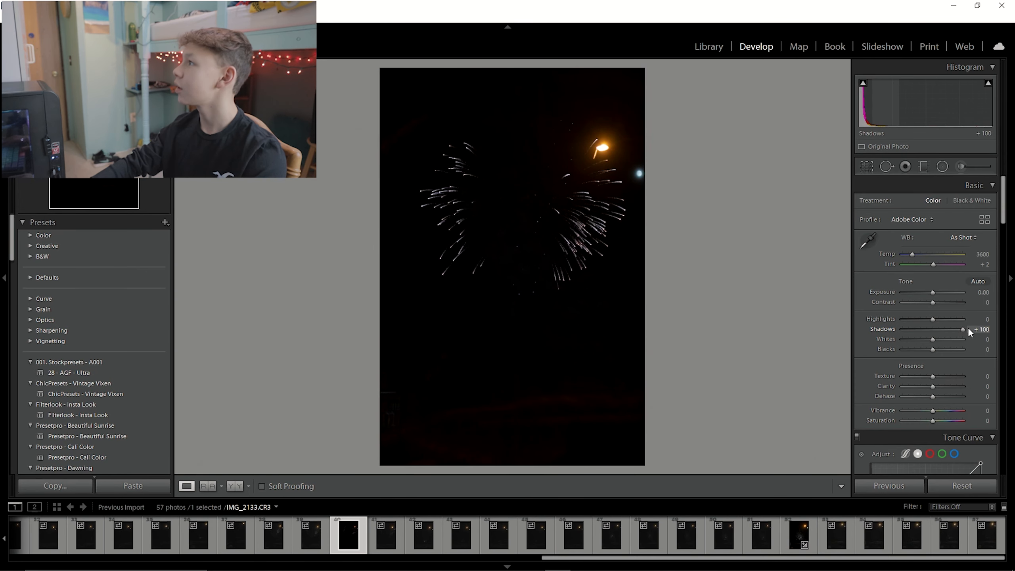
# Set the photo's highlights to +16.
pyautogui.click(494, 363)
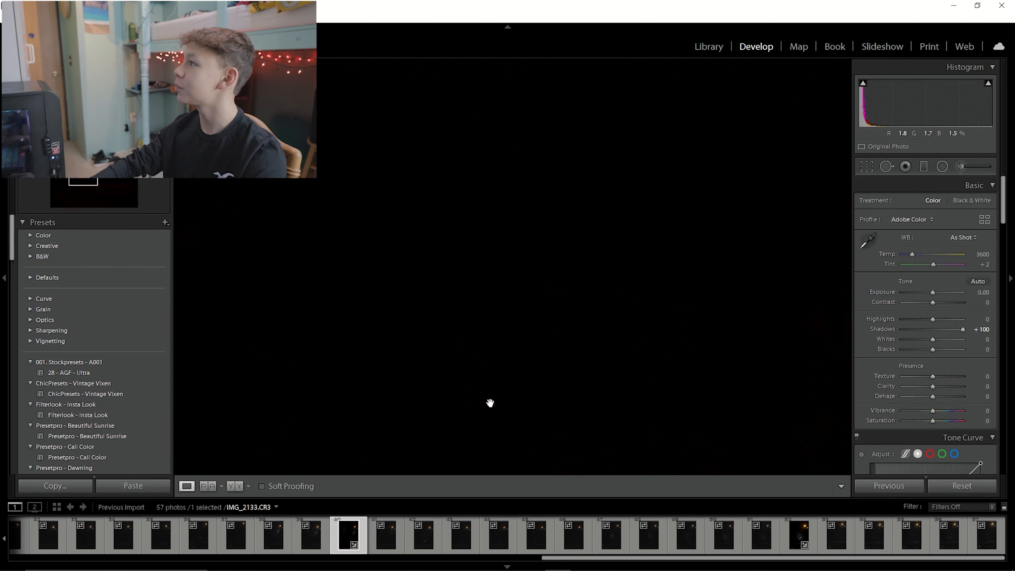
pyautogui.click(461, 356)
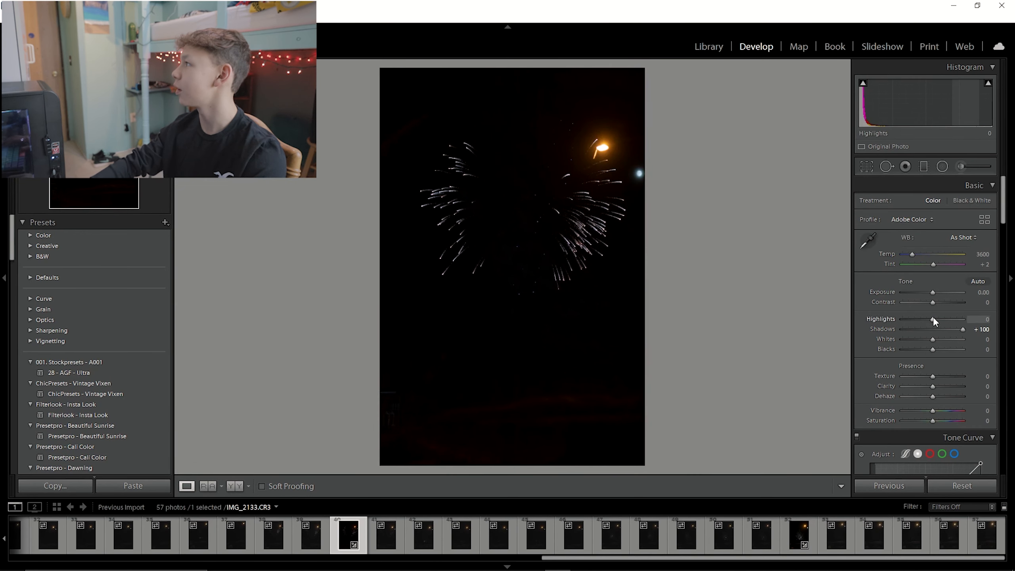
pyautogui.moveTo(936, 318); pyautogui.dragTo(960, 319)
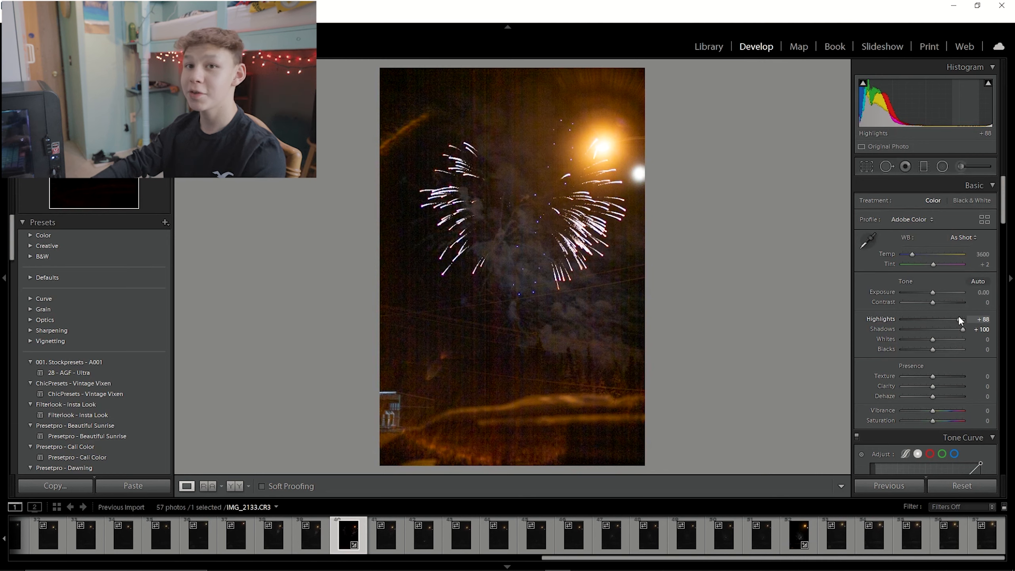
pyautogui.moveTo(960, 319); pyautogui.dragTo(938, 315)
# Reshape the custom point tone curve by moving its curve points.
pyautogui.scroll(-4, 919, 380)
pyautogui.moveTo(952, 324); pyautogui.dragTo(952, 318)
pyautogui.moveTo(906, 362); pyautogui.dragTo(909, 374)
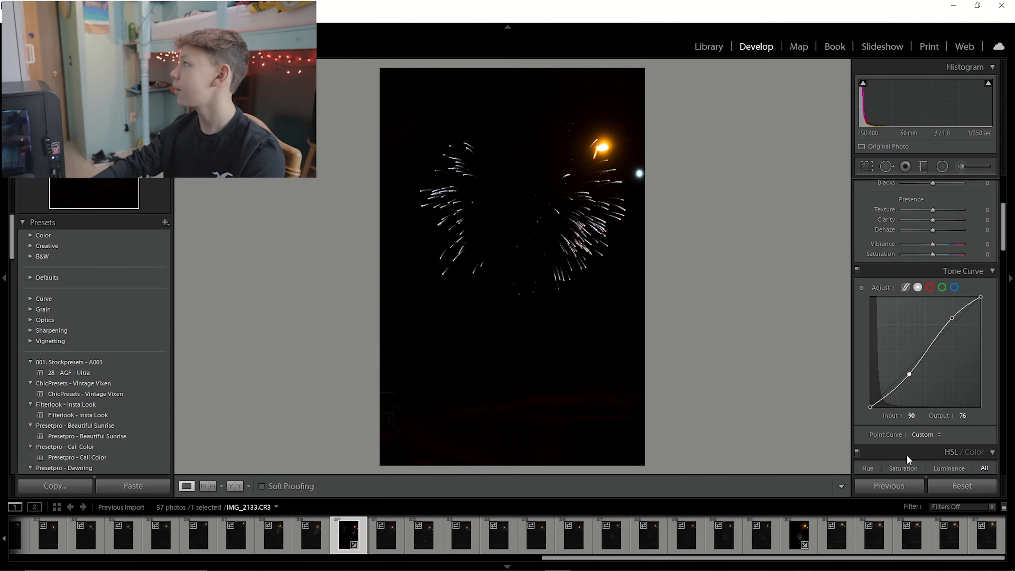
# Set exposure to +0.61, highlights to +35 and shadows to +42.
pyautogui.scroll(3, 917, 346)
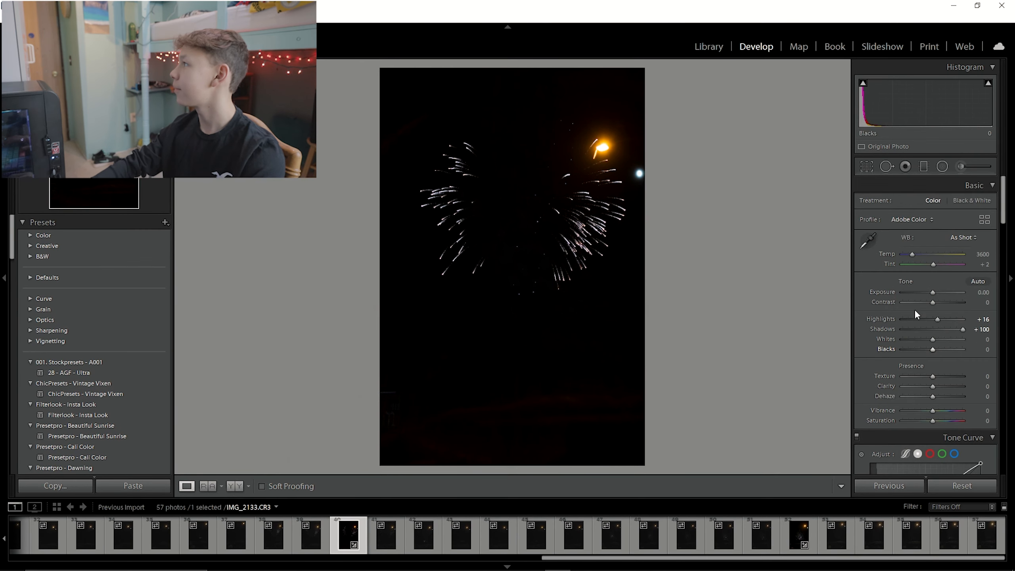
pyautogui.scroll(2, 909, 243)
pyautogui.click(933, 291)
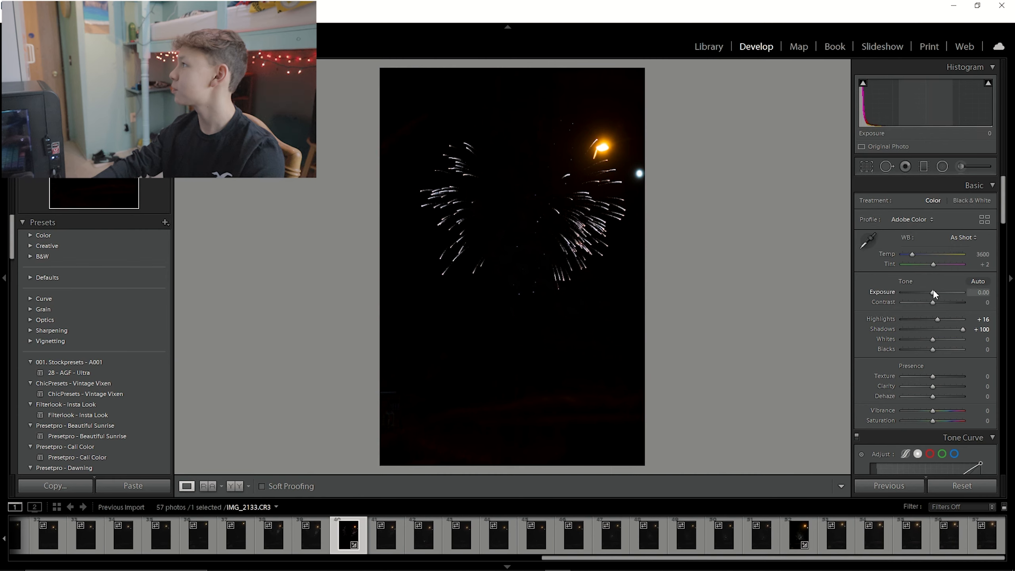
pyautogui.moveTo(934, 289); pyautogui.dragTo(938, 289)
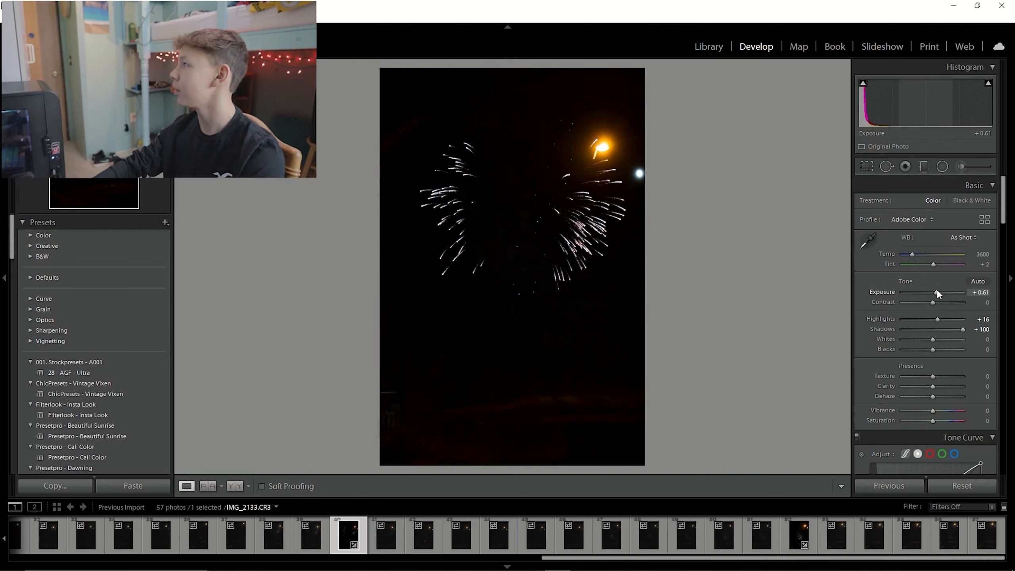
pyautogui.moveTo(937, 319)
pyautogui.mouseDown()
pyautogui.moveTo(929, 317)
pyautogui.moveTo(945, 330)
pyautogui.moveTo(938, 318)
pyautogui.mouseUp()
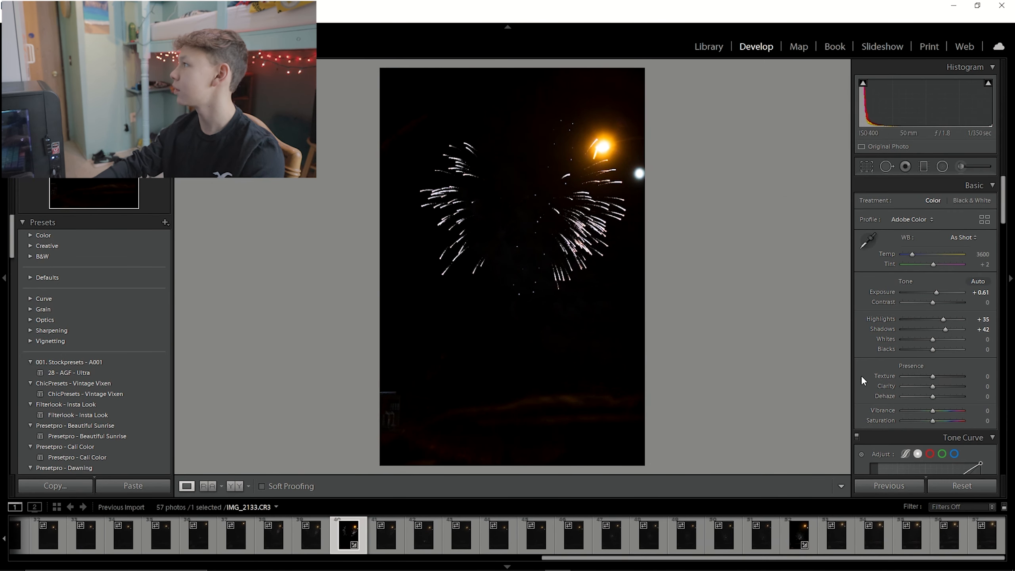
# Enable Remove Chromatic Aberration and Enable Profile Corrections in Lens Corrections.
pyautogui.scroll(-10, 863, 374)
pyautogui.scroll(-10, 871, 365)
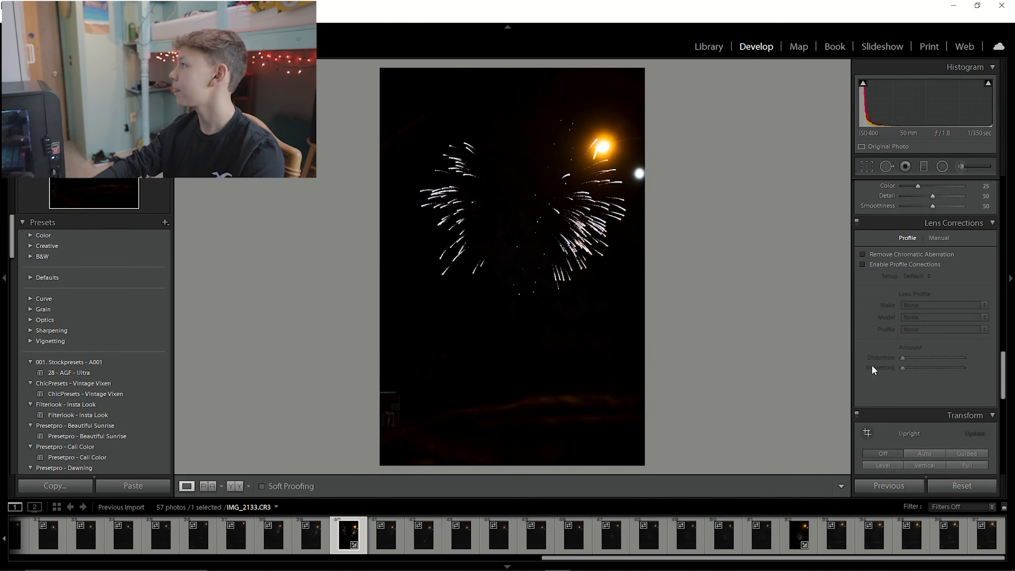
pyautogui.click(863, 254)
pyautogui.click(863, 265)
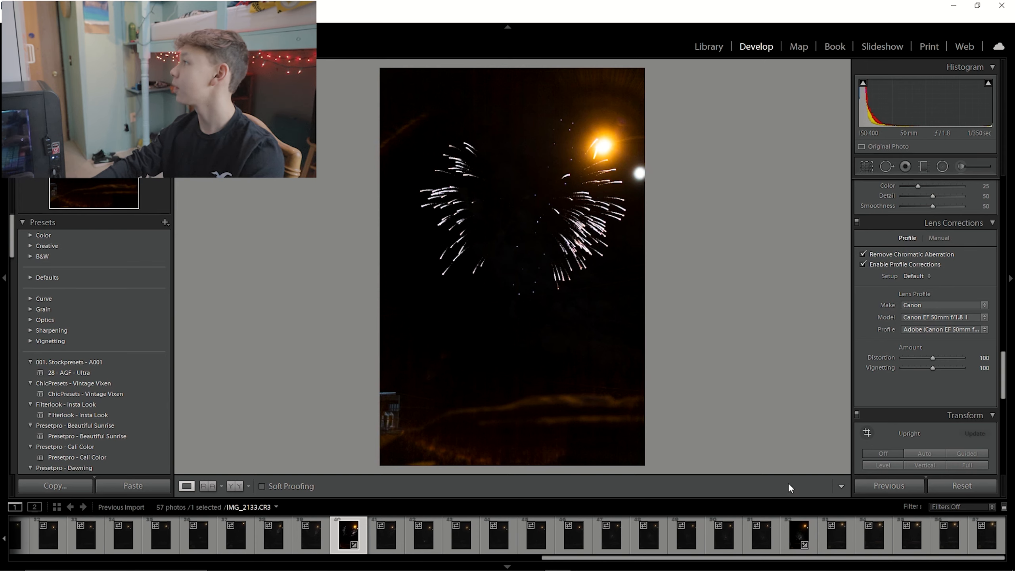
# Set the HSL hue values: red +7, orange −22, yellow −100, aqua −23, blue −15.
pyautogui.scroll(-10, 896, 420)
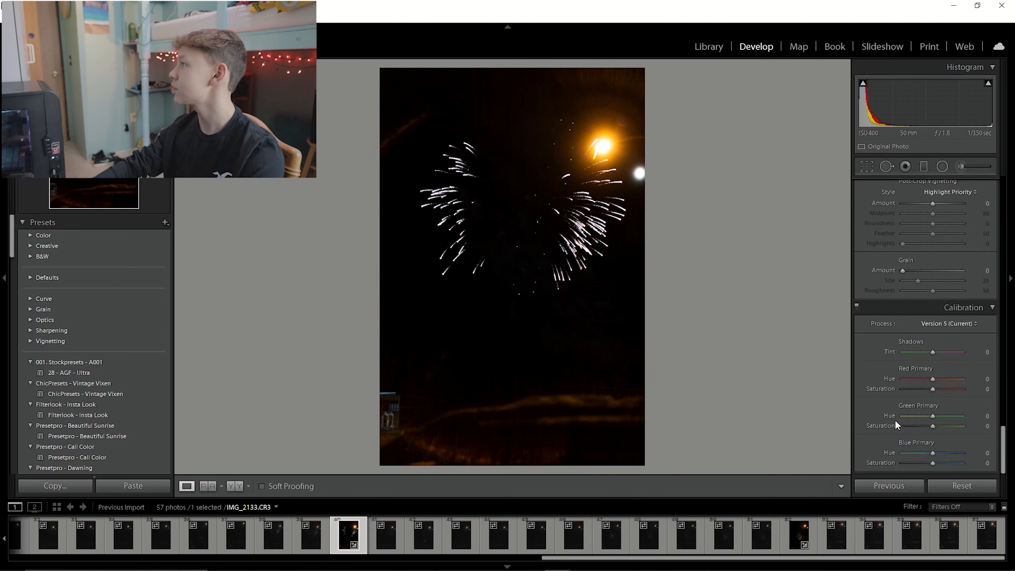
pyautogui.scroll(12, 895, 420)
pyautogui.scroll(-2, 934, 280)
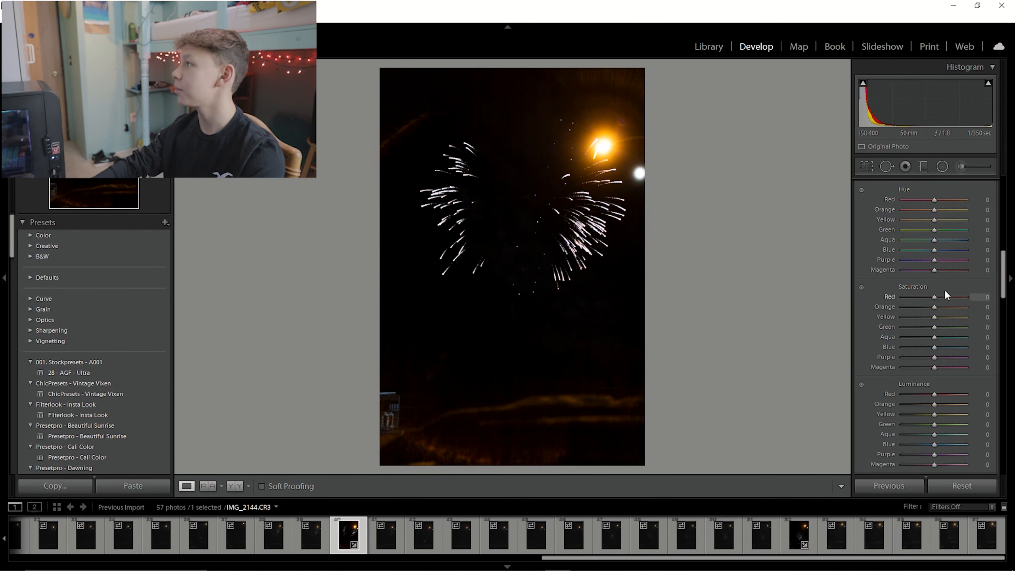
pyautogui.scroll(2, 923, 264)
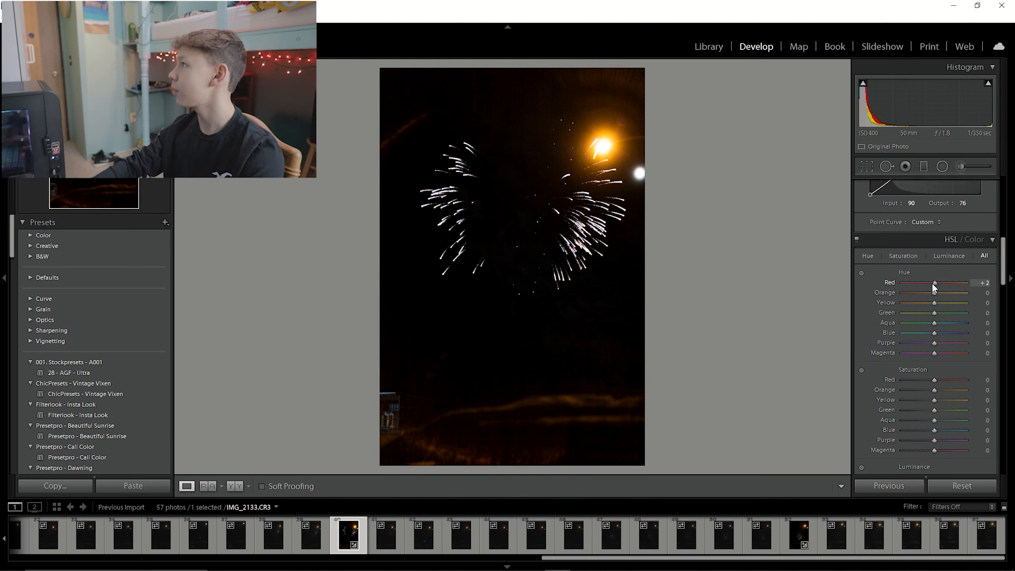
pyautogui.moveTo(930, 284); pyautogui.dragTo(851, 310)
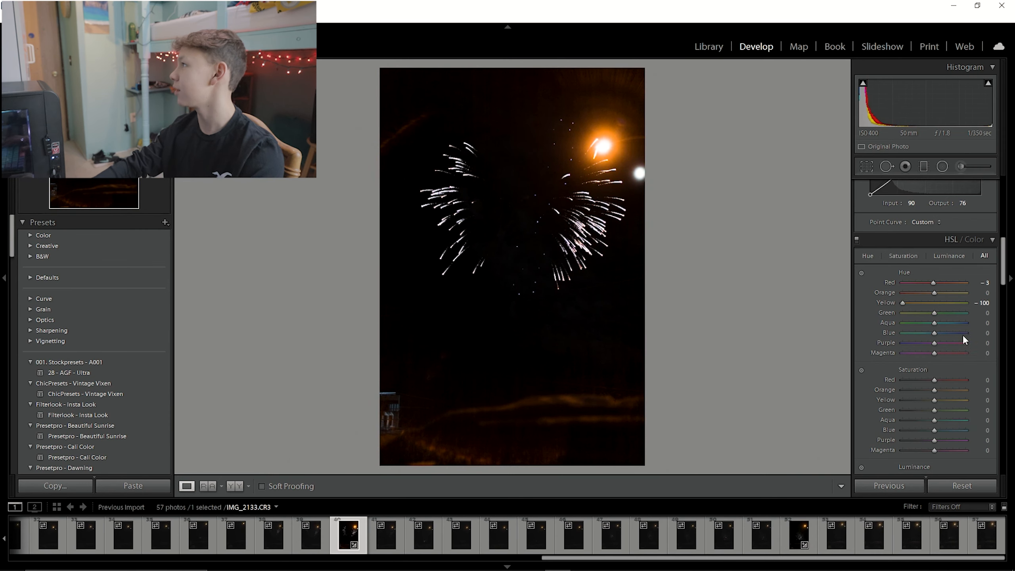
pyautogui.moveTo(928, 293); pyautogui.dragTo(927, 293)
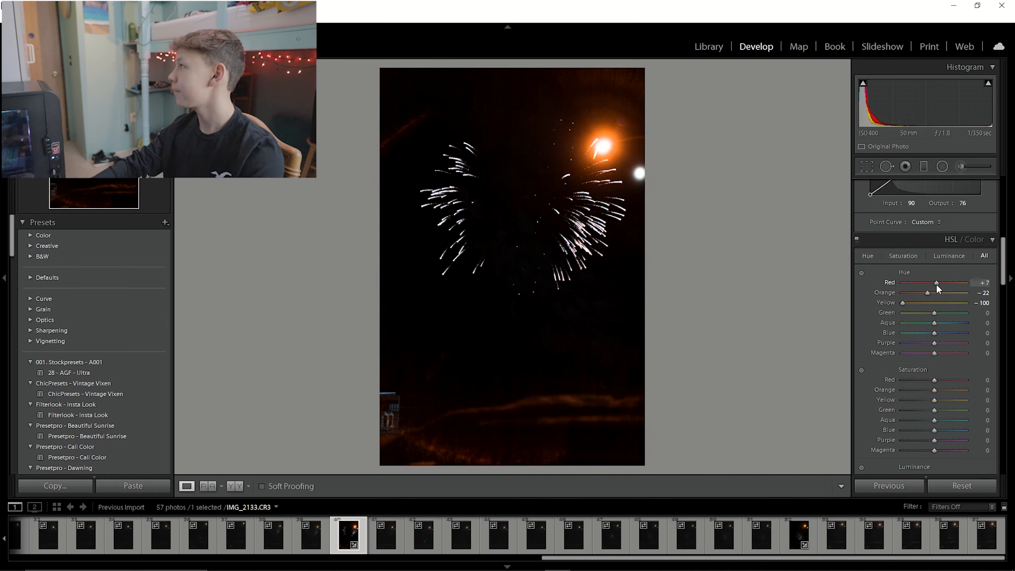
pyautogui.moveTo(935, 284); pyautogui.dragTo(936, 283)
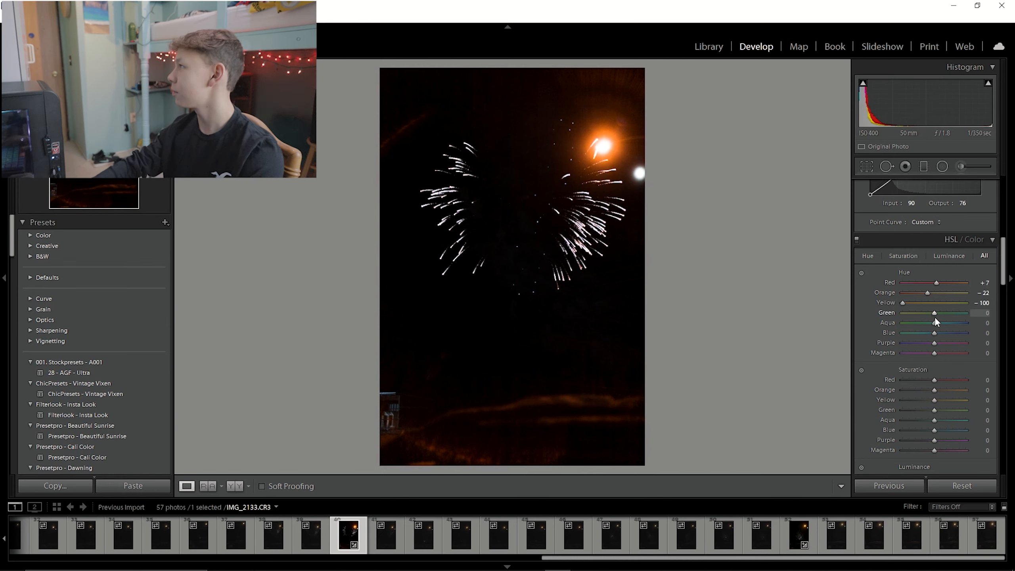
pyautogui.moveTo(934, 323); pyautogui.dragTo(932, 333)
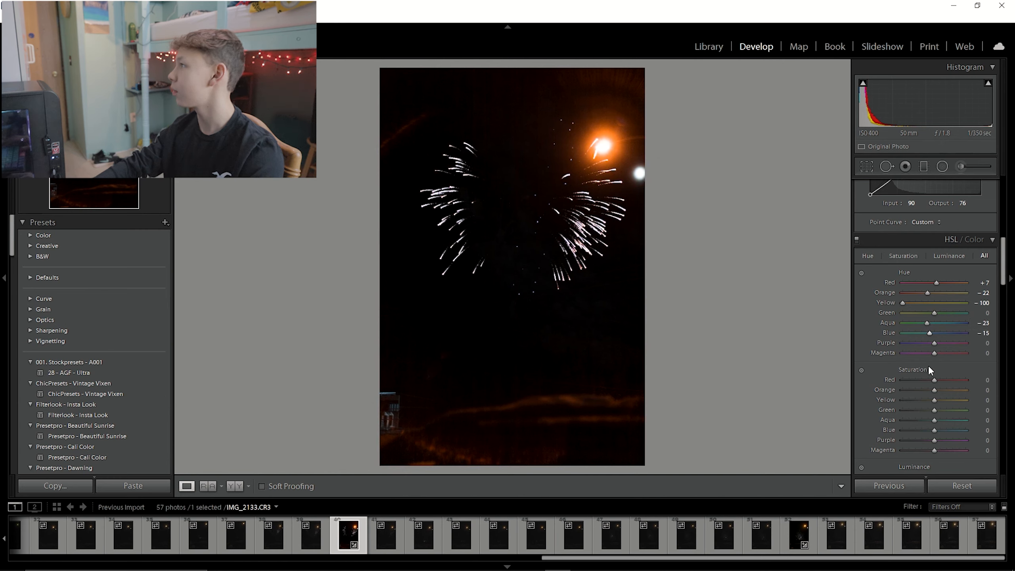
# Set HSL saturation (red +15, orange +10, yellow −100, aqua +8, blue +10) and luminance (red +20, orange −45, aqua −18, blue −20).
pyautogui.moveTo(934, 379); pyautogui.dragTo(936, 429)
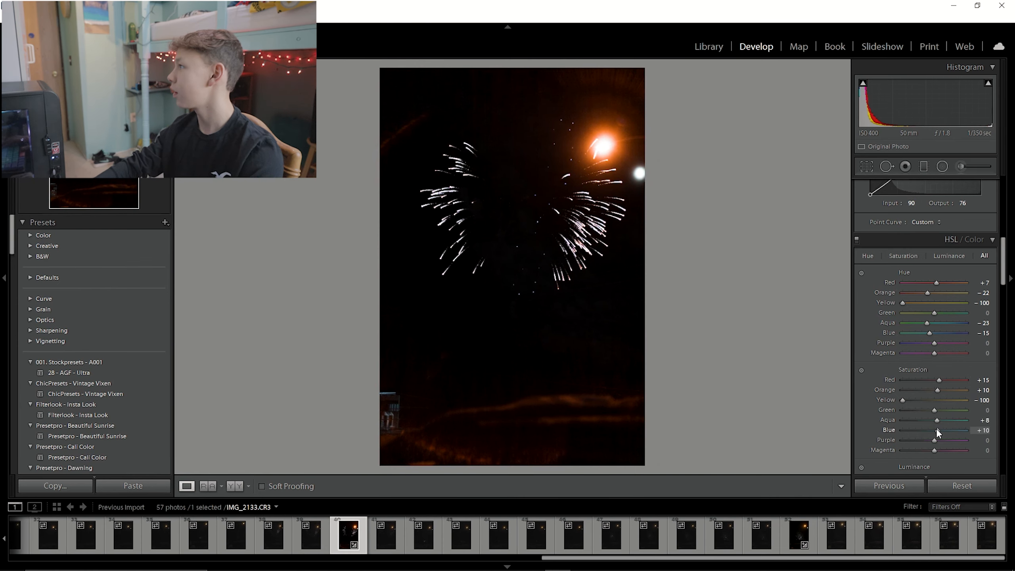
pyautogui.scroll(-2, 924, 419)
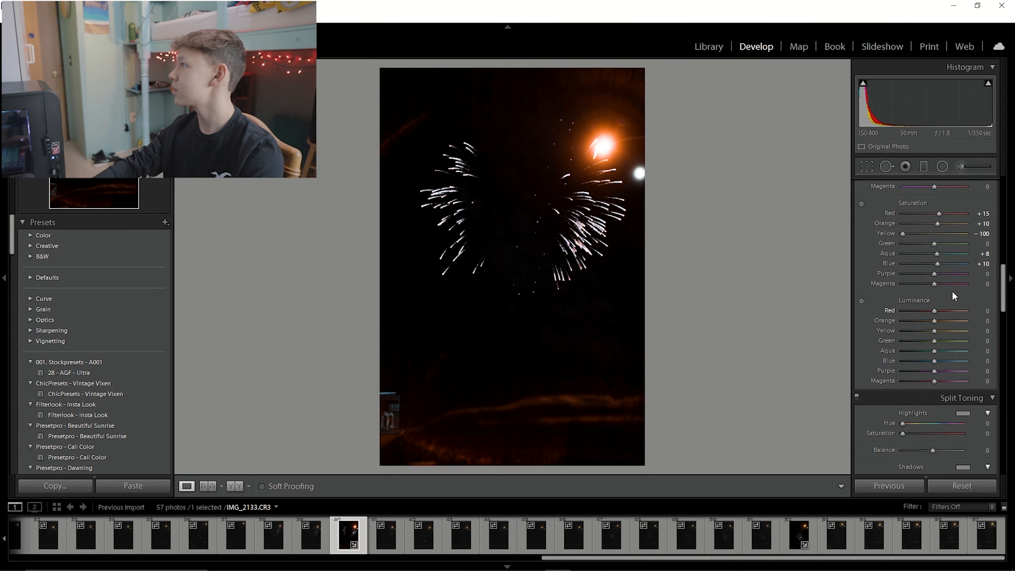
pyautogui.moveTo(940, 311); pyautogui.dragTo(941, 312)
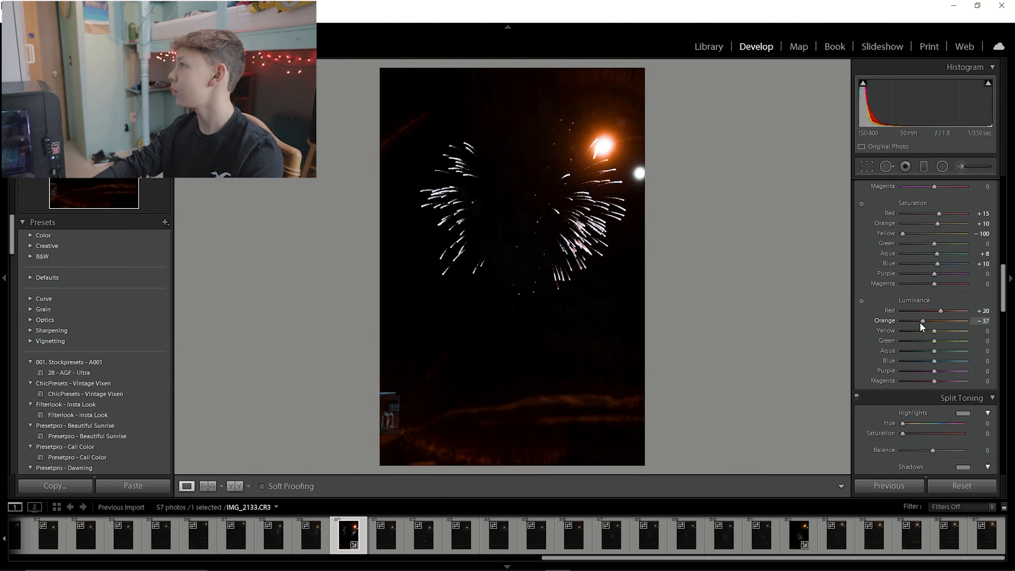
pyautogui.moveTo(928, 322)
pyautogui.mouseDown()
pyautogui.moveTo(974, 328)
pyautogui.moveTo(896, 335)
pyautogui.moveTo(916, 338)
pyautogui.mouseUp()
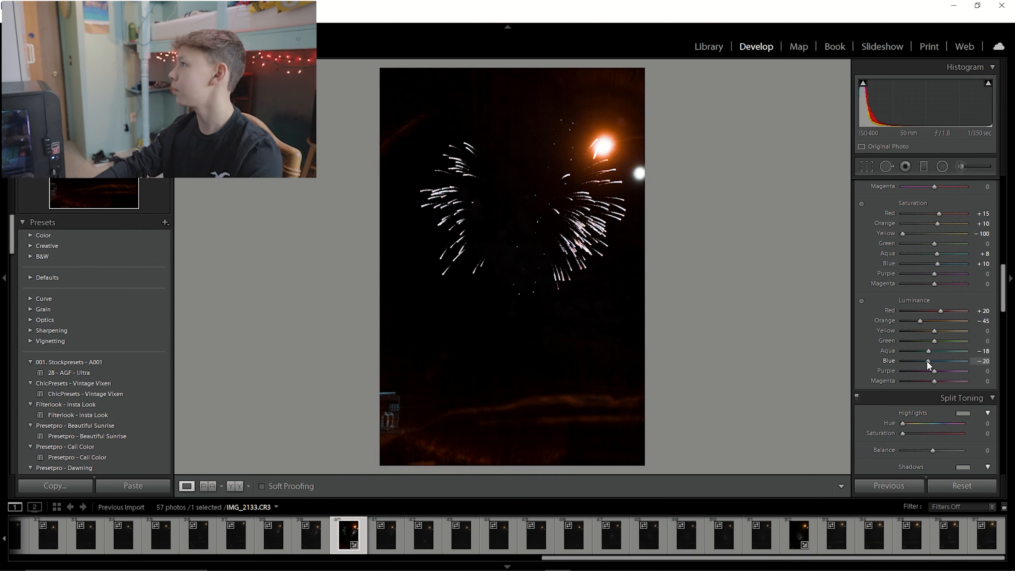
# Add a horizontal graduated filter across the lower part of the photo.
pyautogui.click(922, 167)
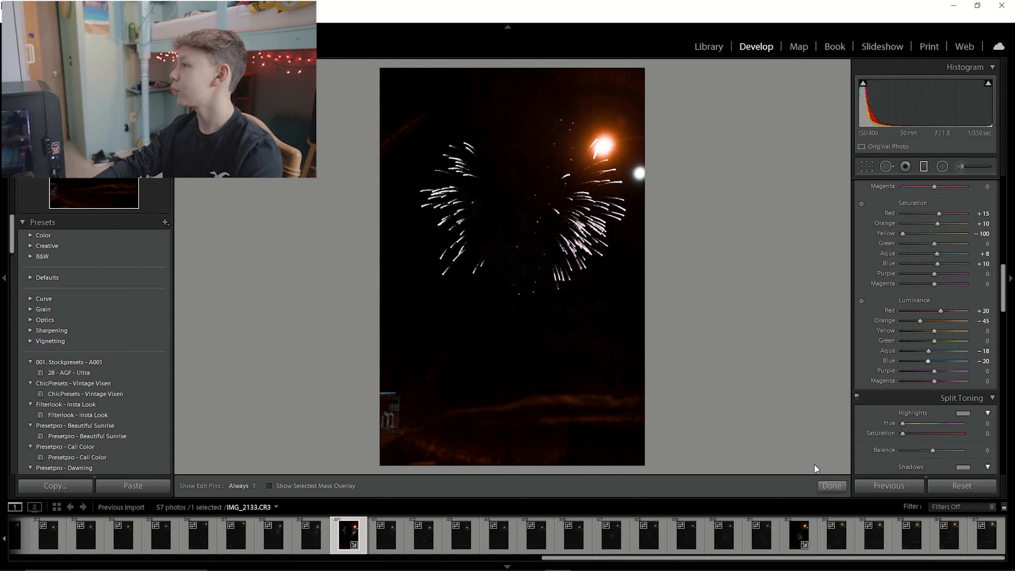
pyautogui.moveTo(443, 350); pyautogui.dragTo(594, 448)
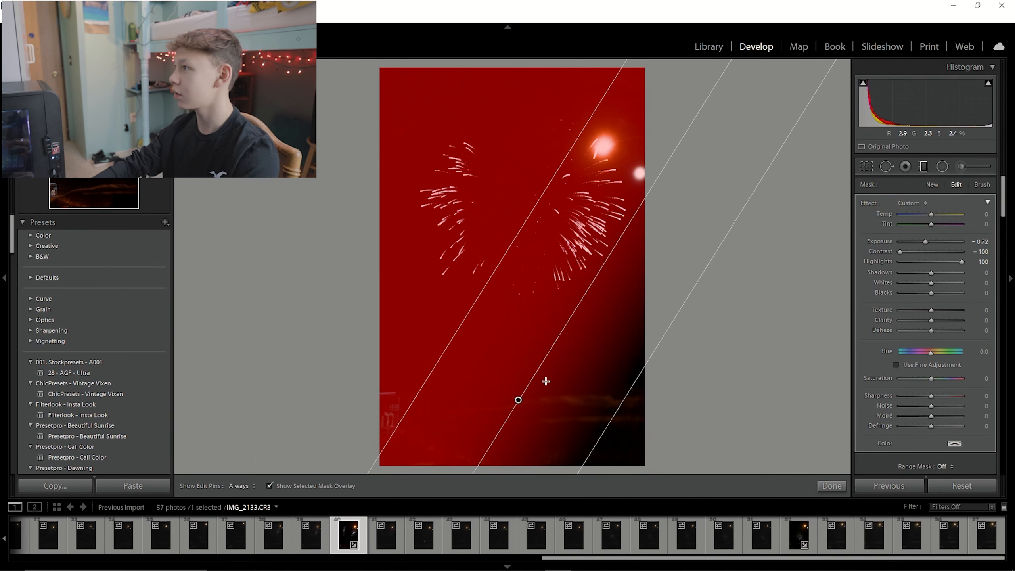
pyautogui.moveTo(550, 411); pyautogui.dragTo(585, 333)
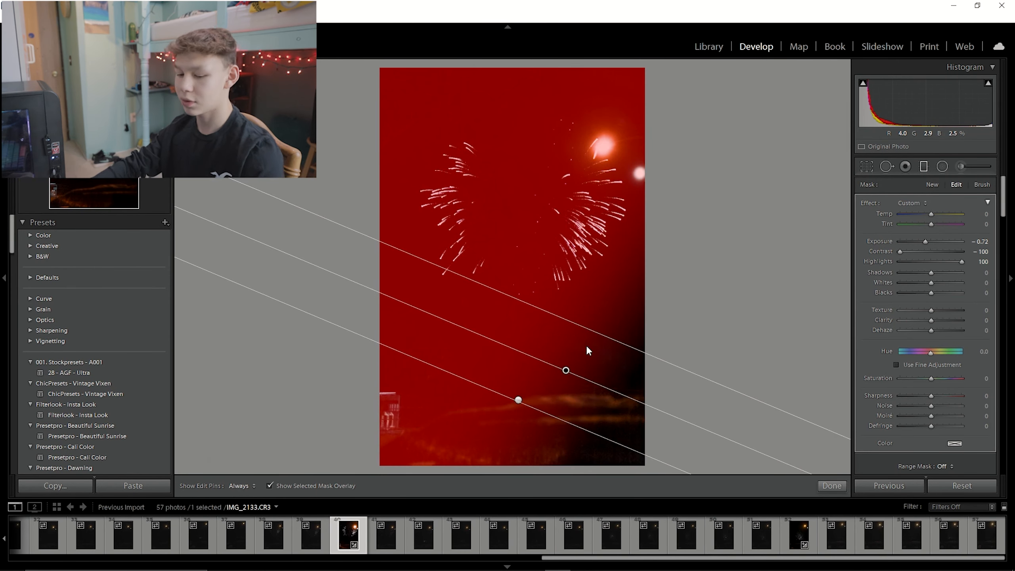
pyautogui.hotkey('ctrl', 'z')
pyautogui.click(519, 400)
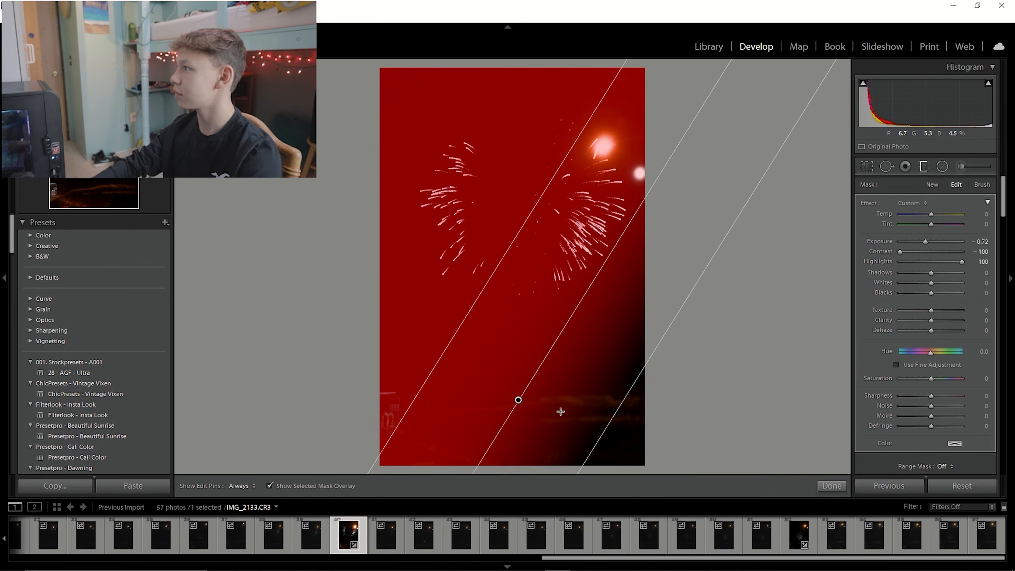
pyautogui.moveTo(519, 398); pyautogui.dragTo(496, 361)
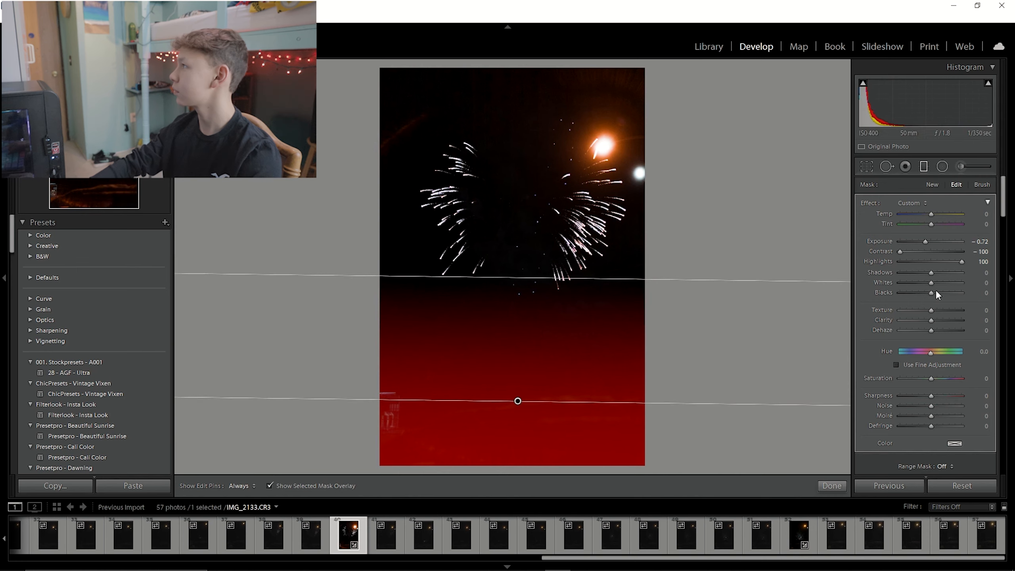
# Set the graduated filter's exposure to −0.86 and highlights to 18, move its upper edge slightly higher, and close the tool.
pyautogui.moveTo(961, 262); pyautogui.dragTo(923, 242)
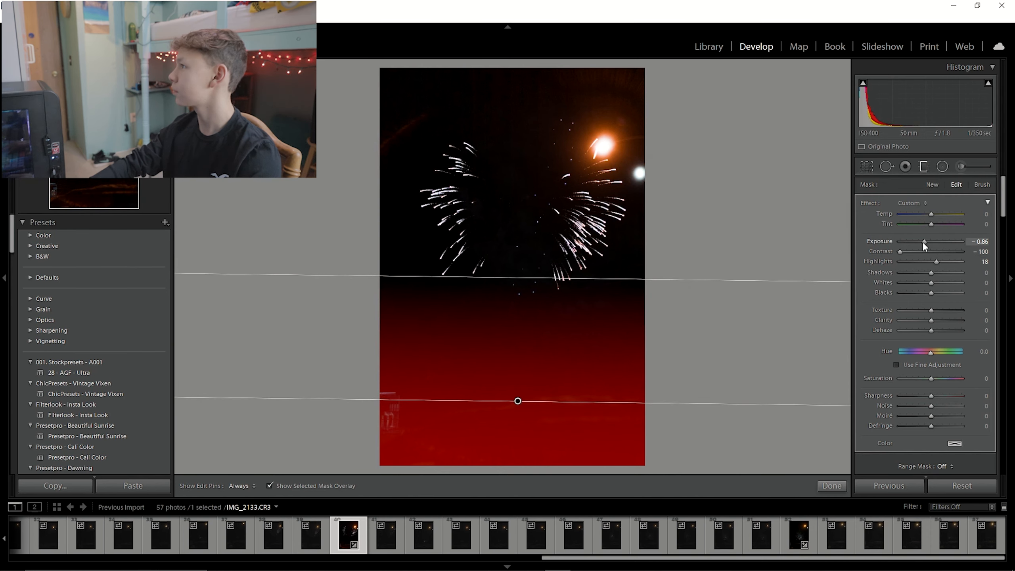
pyautogui.moveTo(520, 279); pyautogui.dragTo(520, 260)
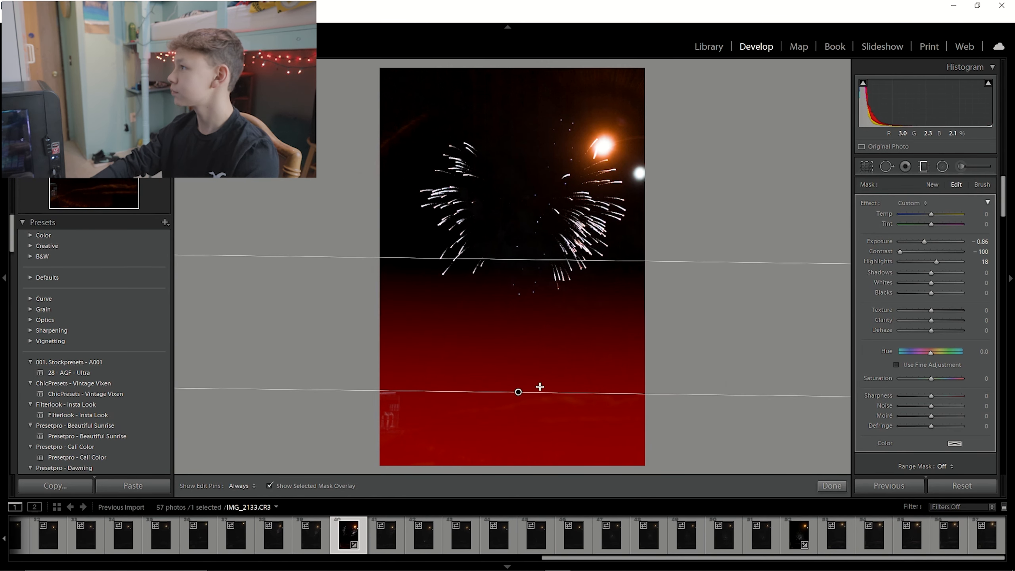
pyautogui.click(924, 166)
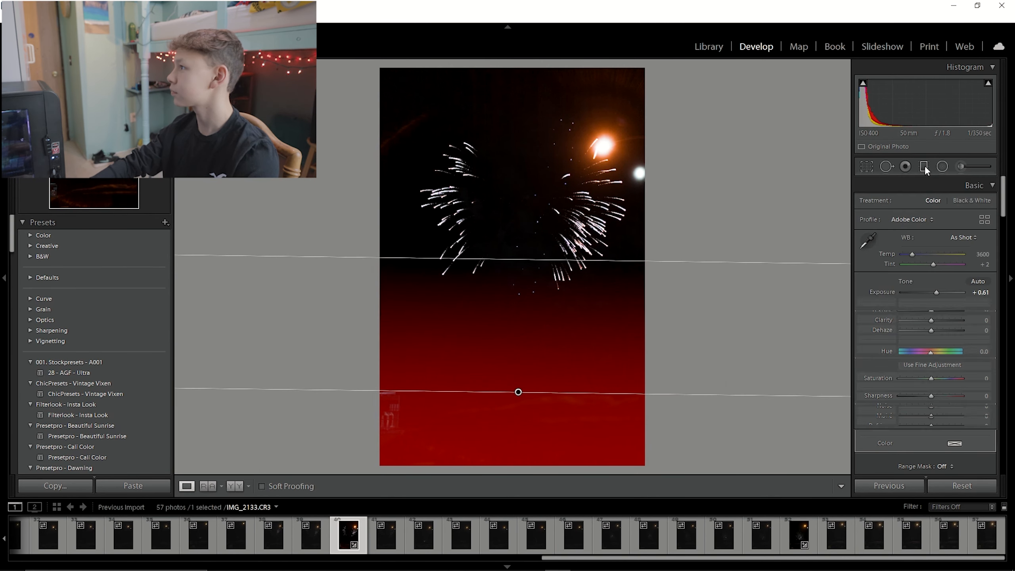
# Adjust the graduated filter's placement on the photo and leave the tool.
pyautogui.click(481, 415)
pyautogui.moveTo(484, 322); pyautogui.dragTo(668, 365)
pyautogui.moveTo(472, 255); pyautogui.dragTo(488, 336)
pyautogui.click(522, 299)
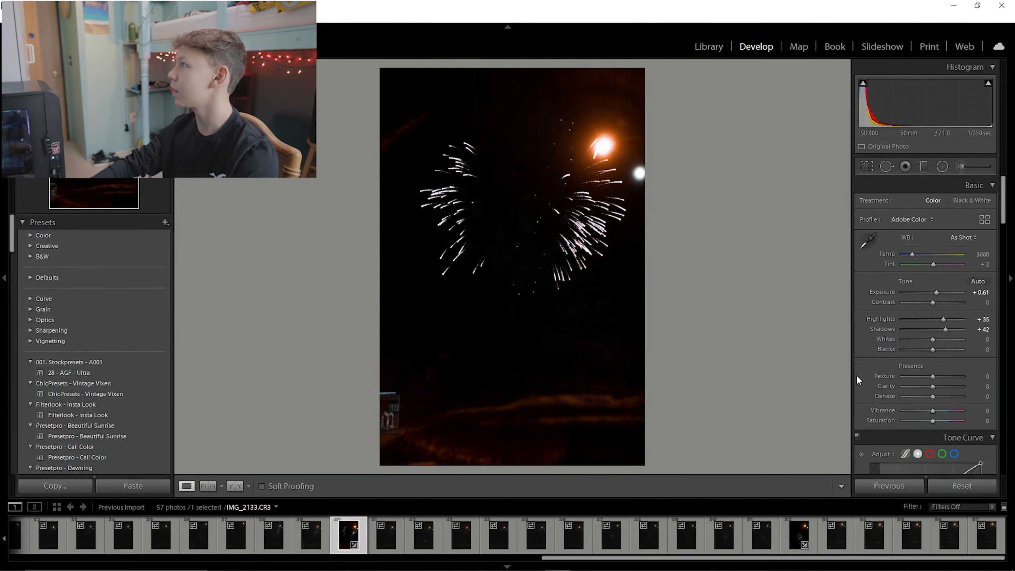
pyautogui.click(924, 167)
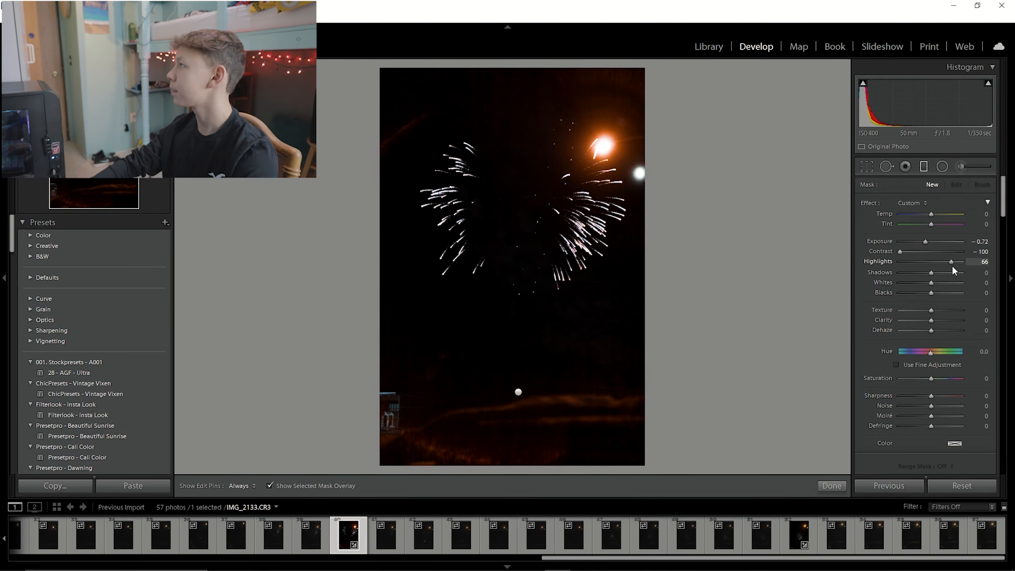
pyautogui.moveTo(921, 270)
pyautogui.mouseDown()
pyautogui.moveTo(930, 270)
pyautogui.moveTo(911, 255)
pyautogui.moveTo(929, 259)
pyautogui.mouseUp()
pyautogui.click(924, 165)
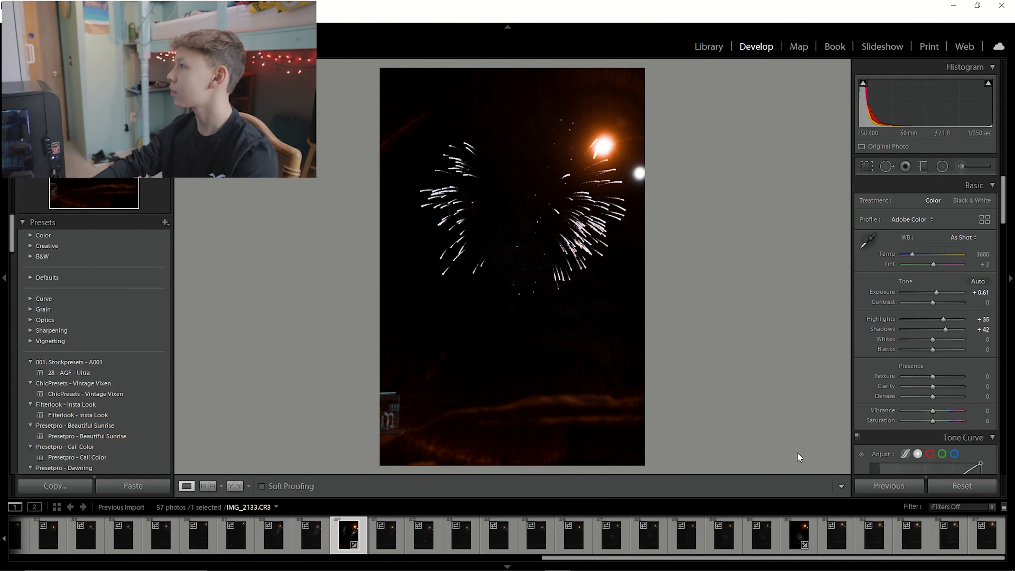
# Switch to photo IMG_2103 in the filmstrip and raise its exposure to +1.67.
pyautogui.moveTo(534, 228); pyautogui.dragTo(488, 412)
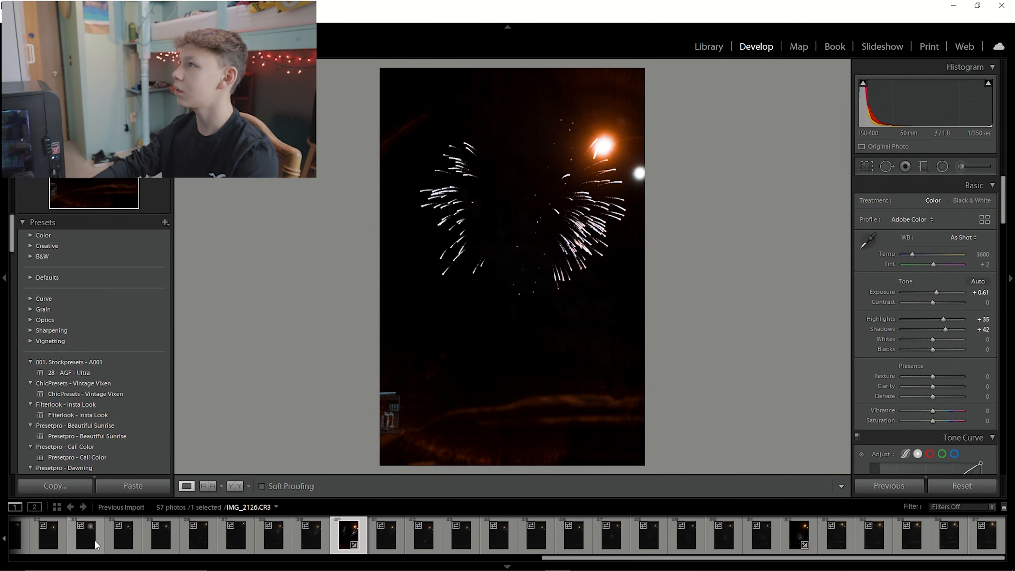
pyautogui.scroll(5, 55, 539)
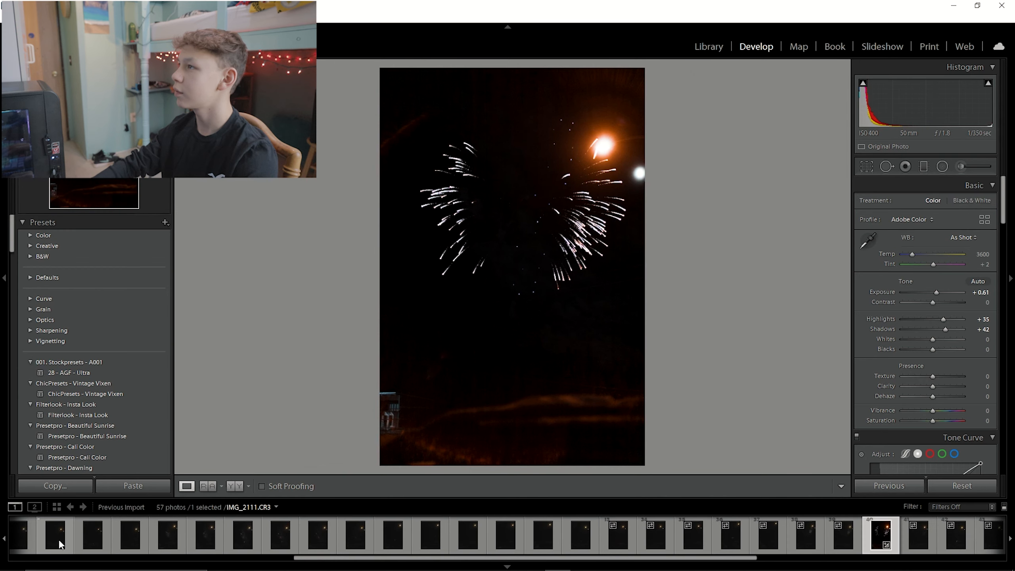
pyautogui.scroll(4, 92, 545)
pyautogui.click(110, 546)
pyautogui.moveTo(933, 293); pyautogui.dragTo(944, 293)
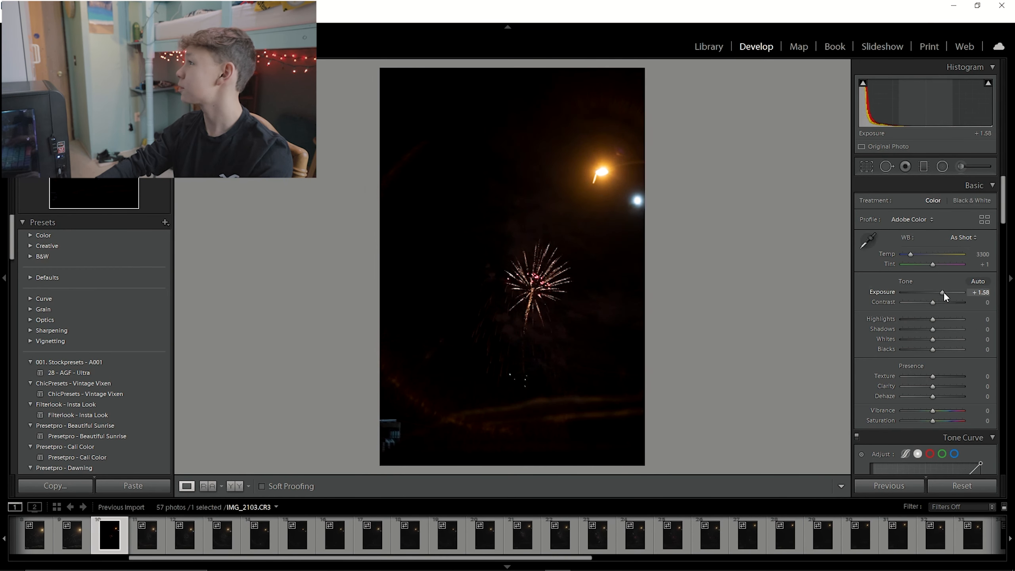
# Add two tone curve points forming an S-curve, at input 194 output 217 and input 70 output 61.
pyautogui.scroll(-3, 934, 348)
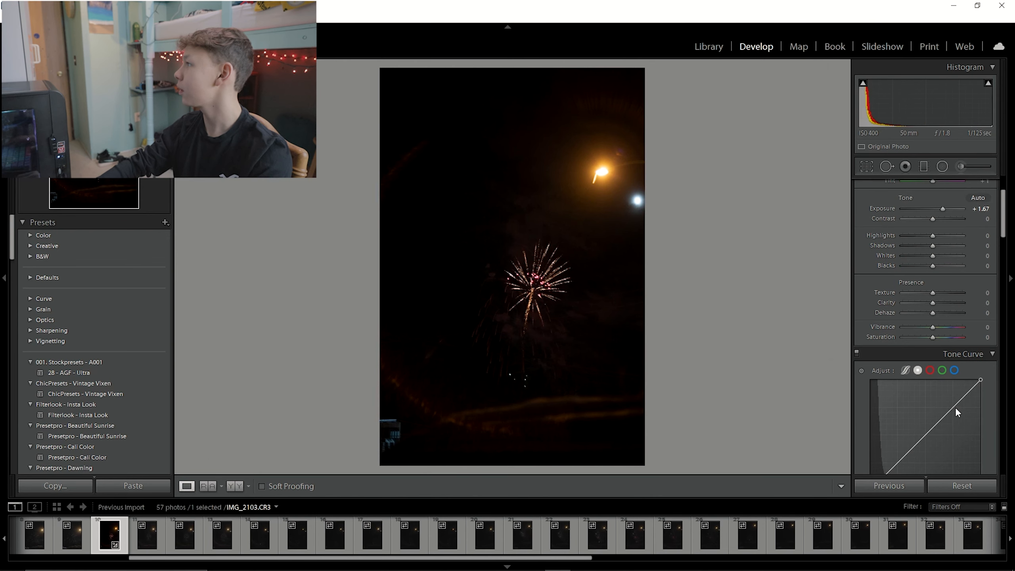
pyautogui.moveTo(955, 408); pyautogui.dragTo(954, 396)
pyautogui.scroll(-2, 899, 436)
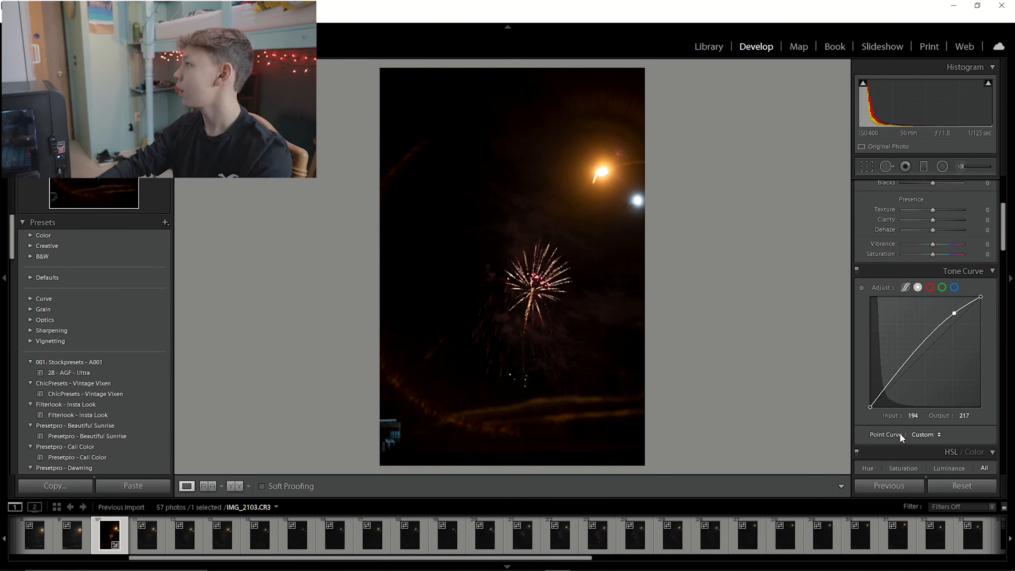
pyautogui.moveTo(897, 374); pyautogui.dragTo(900, 380)
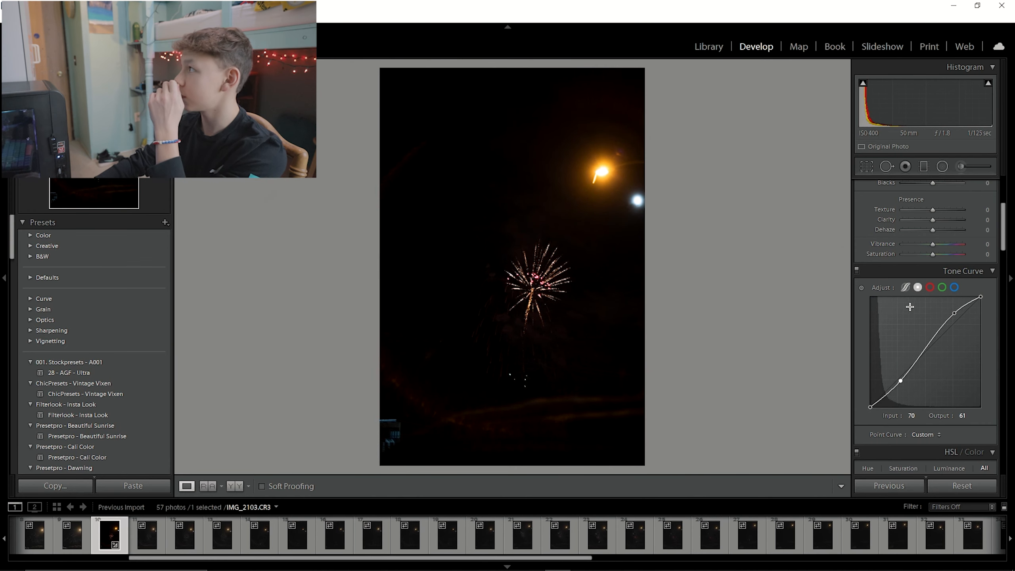
# In the parametric tone curve, set Lights to +4 and Darks to −3.
pyautogui.click(905, 288)
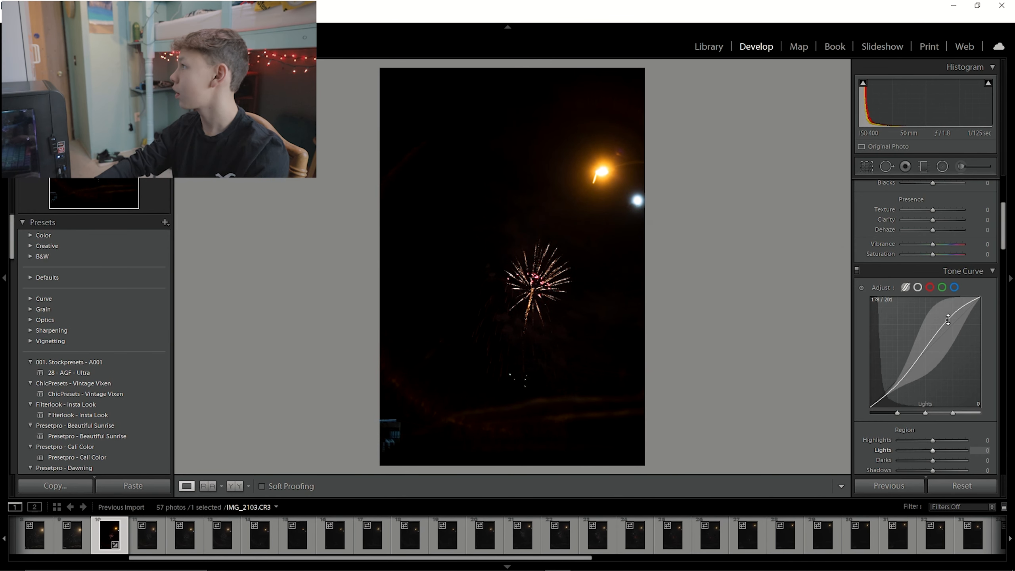
pyautogui.moveTo(950, 318); pyautogui.dragTo(950, 315)
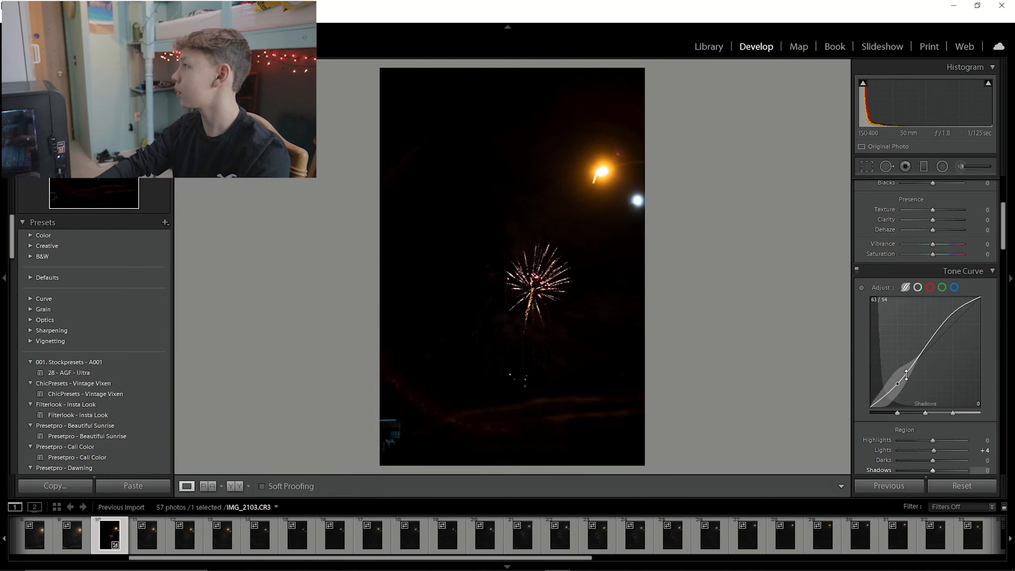
pyautogui.moveTo(900, 394); pyautogui.dragTo(899, 398)
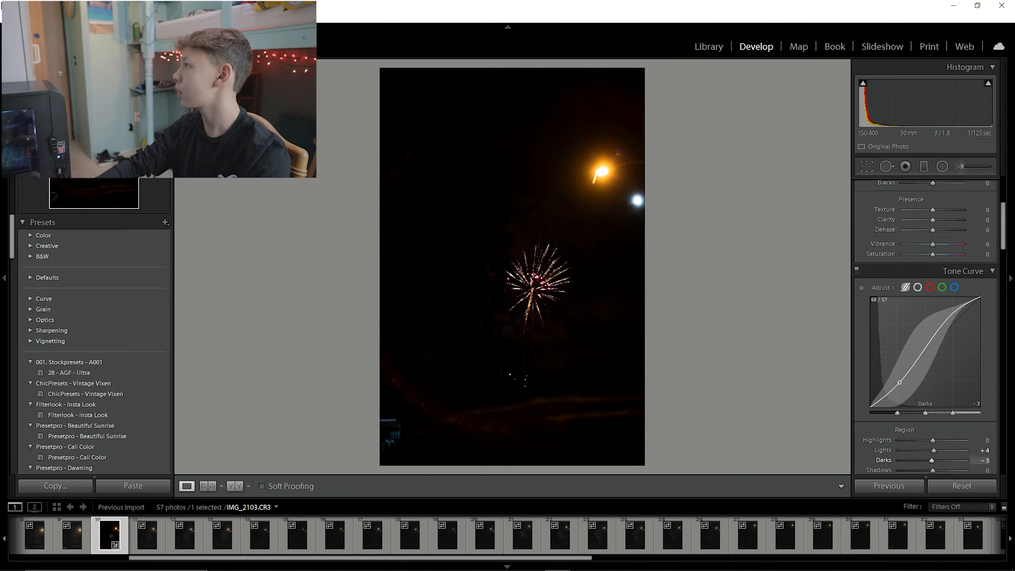
pyautogui.click(918, 287)
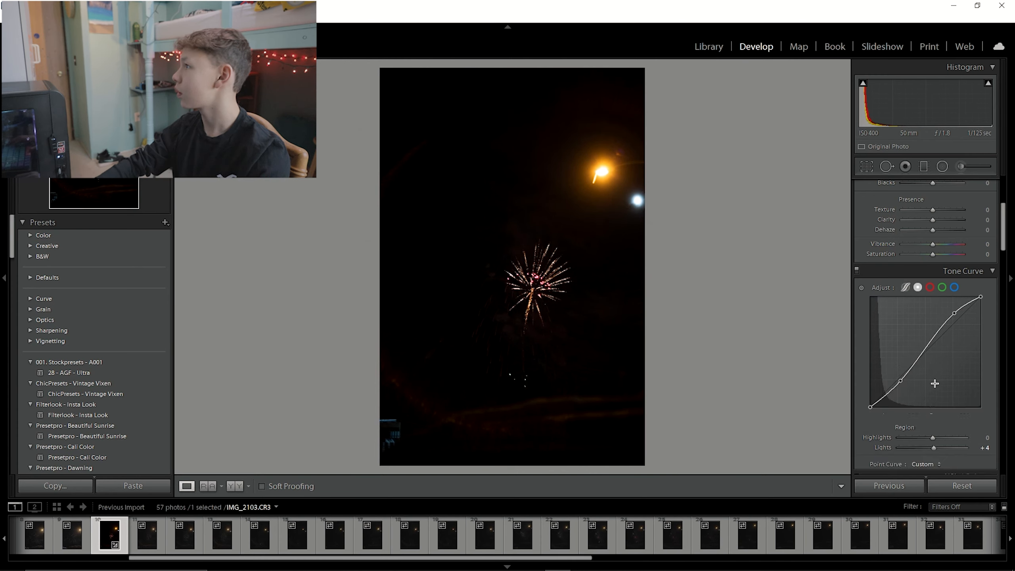
# Move the curve's white point to input 233 and raise the black point to output 13.
pyautogui.moveTo(980, 296); pyautogui.dragTo(971, 297)
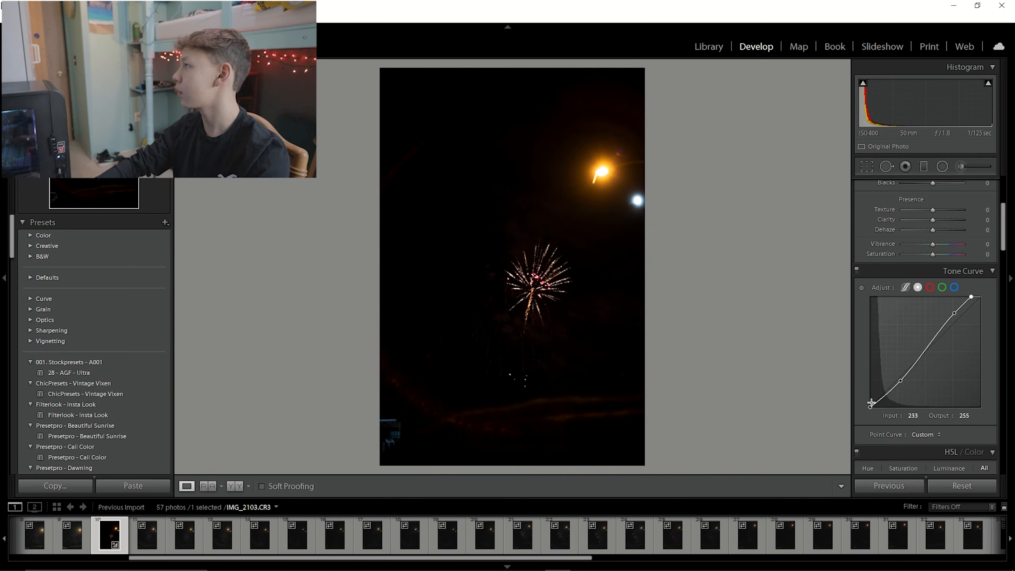
pyautogui.moveTo(870, 407)
pyautogui.mouseDown()
pyautogui.moveTo(881, 405)
pyautogui.moveTo(870, 402)
pyautogui.mouseUp()
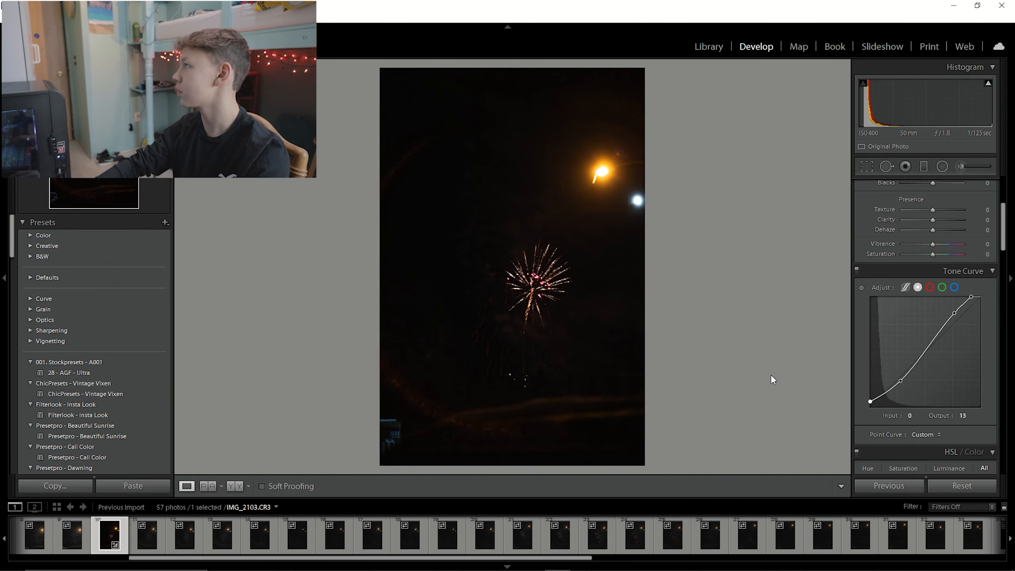
# Adjust HSL hue for red −13, orange −8, yellow −100, aqua −22, blue −30, plus saturation and luminance for these colors.
pyautogui.scroll(-6, 910, 364)
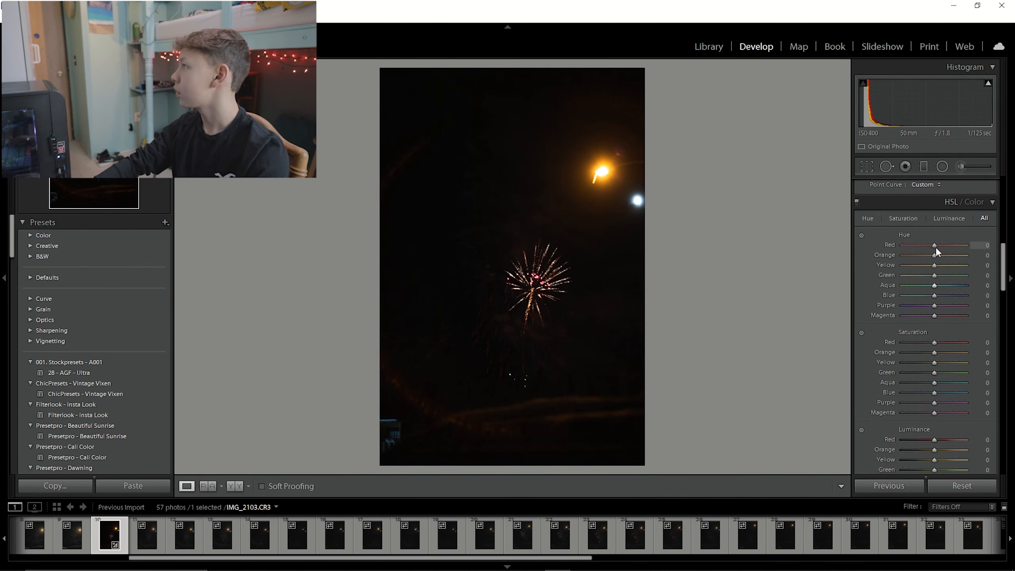
pyautogui.moveTo(933, 255); pyautogui.dragTo(876, 265)
pyautogui.moveTo(933, 285); pyautogui.dragTo(923, 298)
pyautogui.moveTo(935, 343); pyautogui.dragTo(941, 392)
pyautogui.scroll(-3, 909, 422)
pyautogui.moveTo(934, 356); pyautogui.dragTo(931, 406)
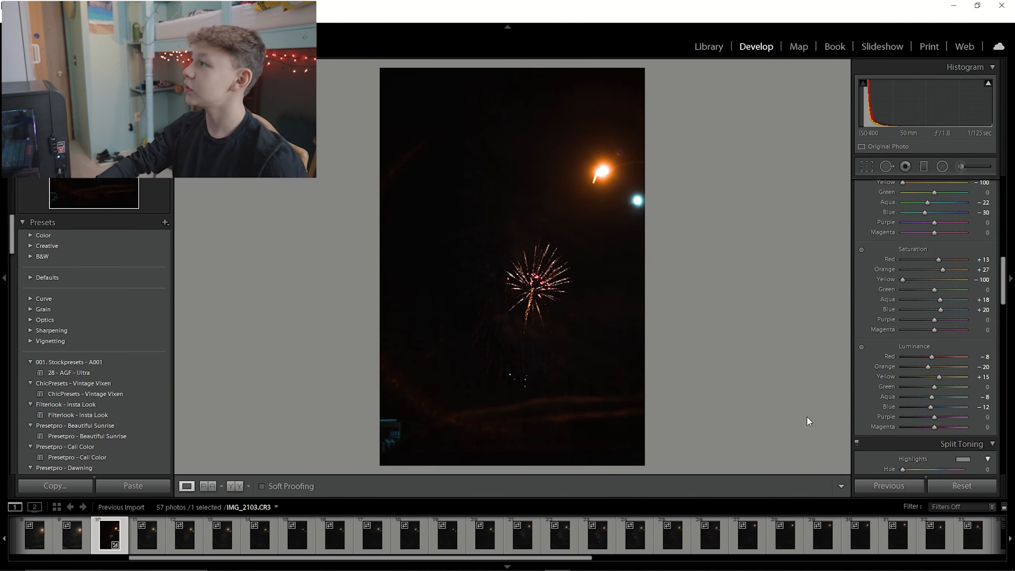
# Enable chromatic aberration removal and profile corrections in Lens Corrections.
pyautogui.scroll(-8, 924, 328)
pyautogui.scroll(-4, 923, 319)
pyautogui.click(888, 254)
pyautogui.click(862, 264)
pyautogui.scroll(-8, 882, 283)
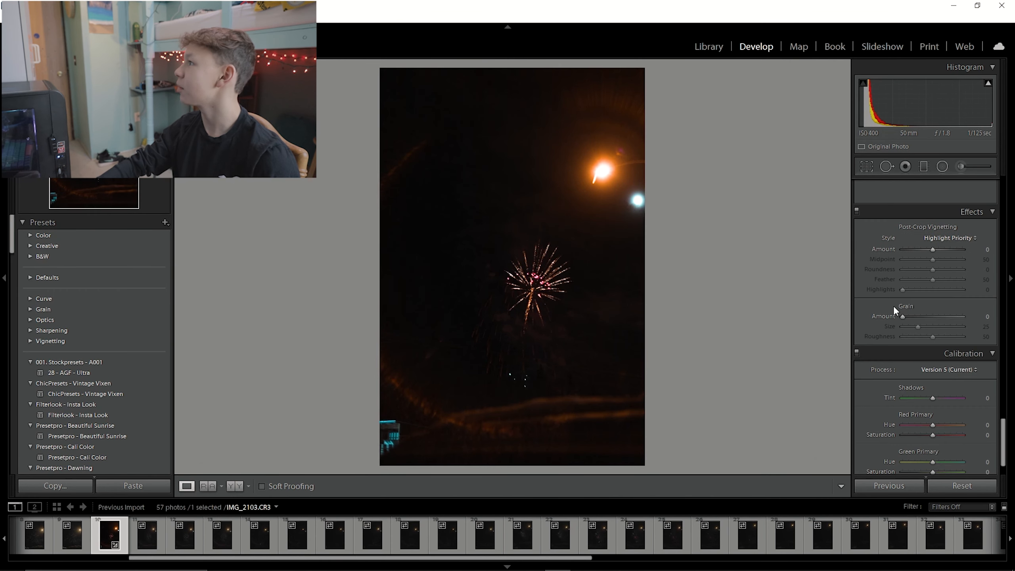
# Add film grain to the photo with amount 19 and size 35.
pyautogui.scroll(-1, 892, 311)
pyautogui.scroll(8, 894, 308)
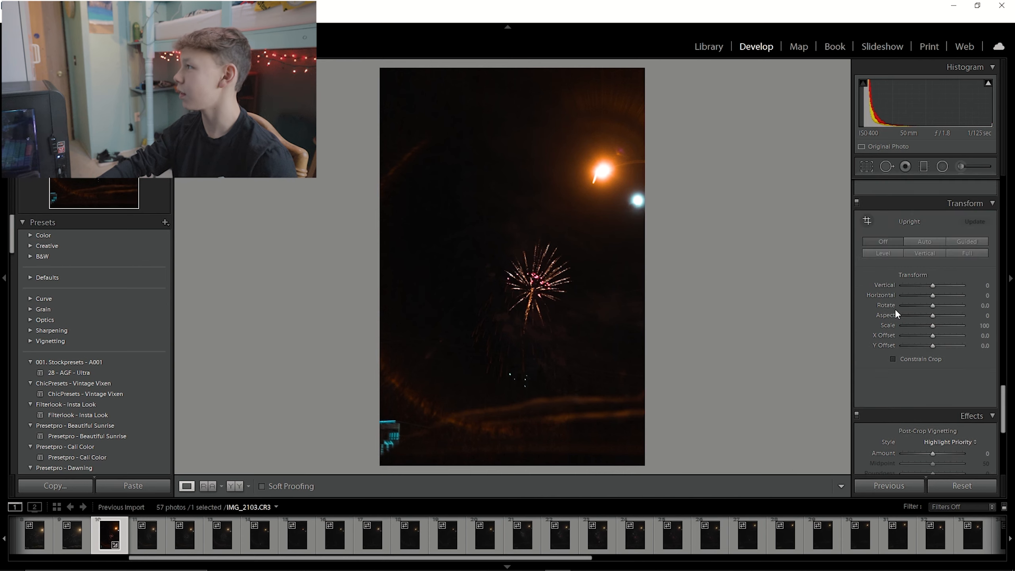
pyautogui.scroll(8, 895, 309)
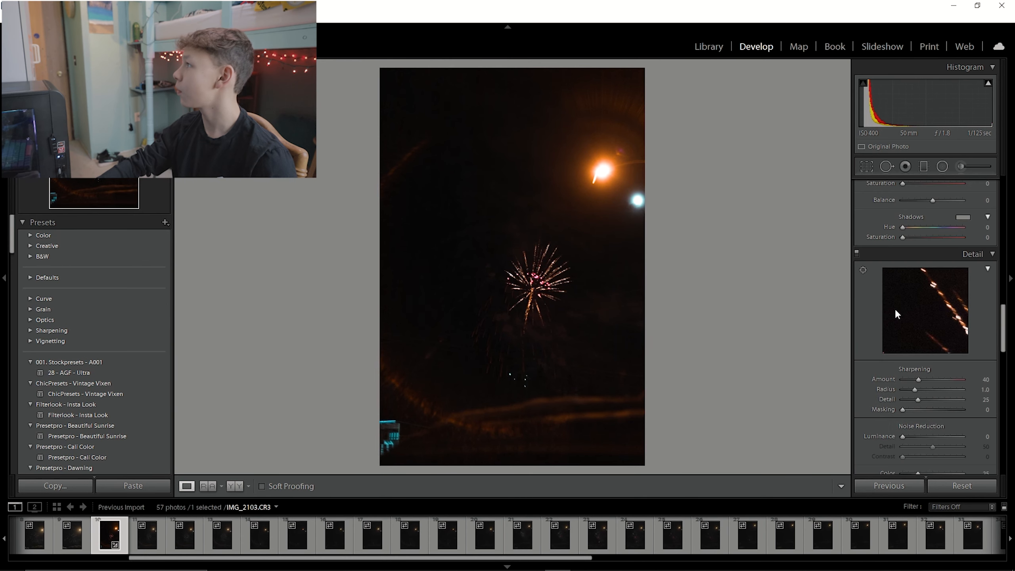
pyautogui.scroll(10, 895, 309)
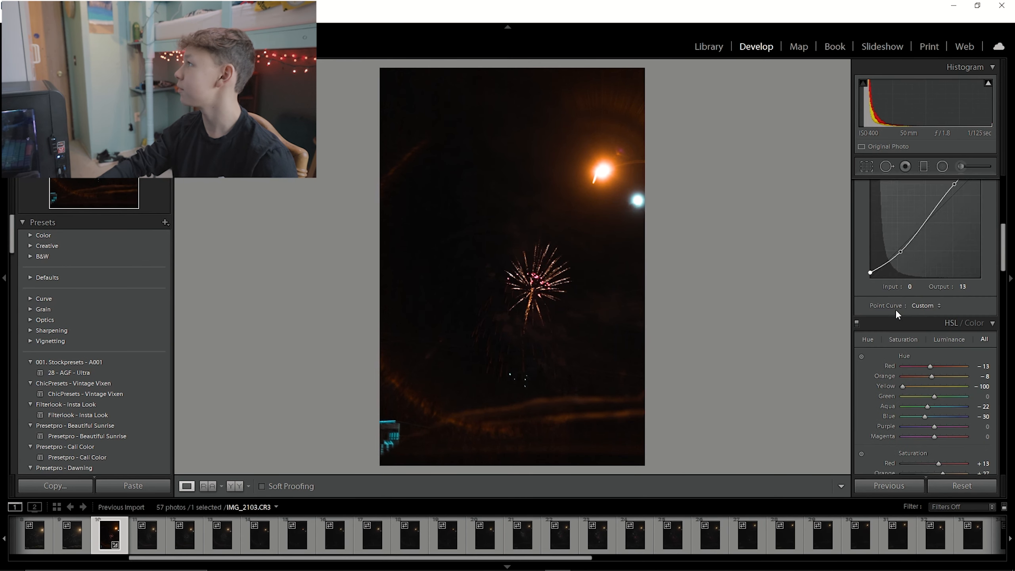
pyautogui.scroll(-10, 895, 309)
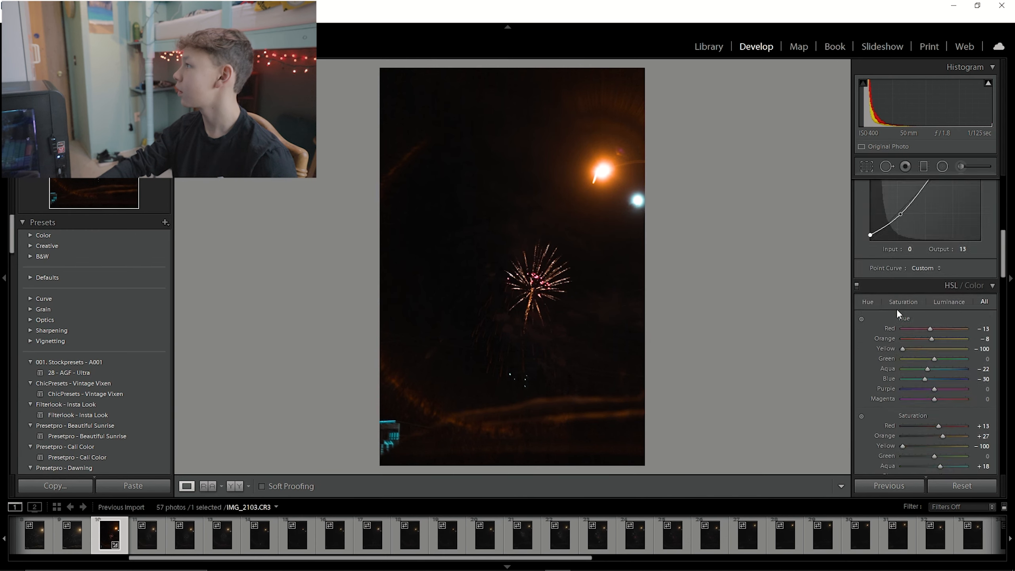
pyautogui.scroll(-5, 896, 312)
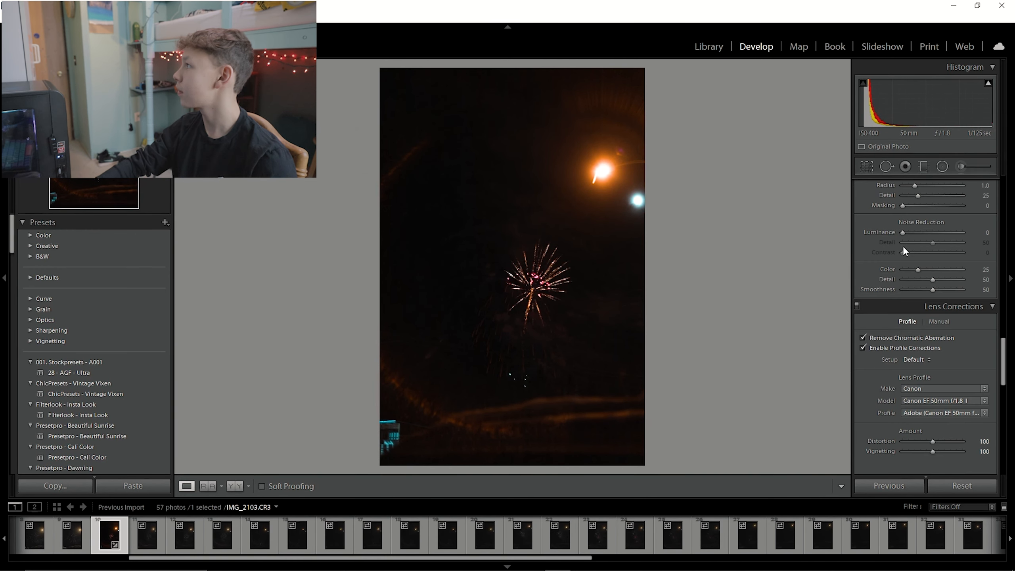
pyautogui.scroll(-6, 897, 288)
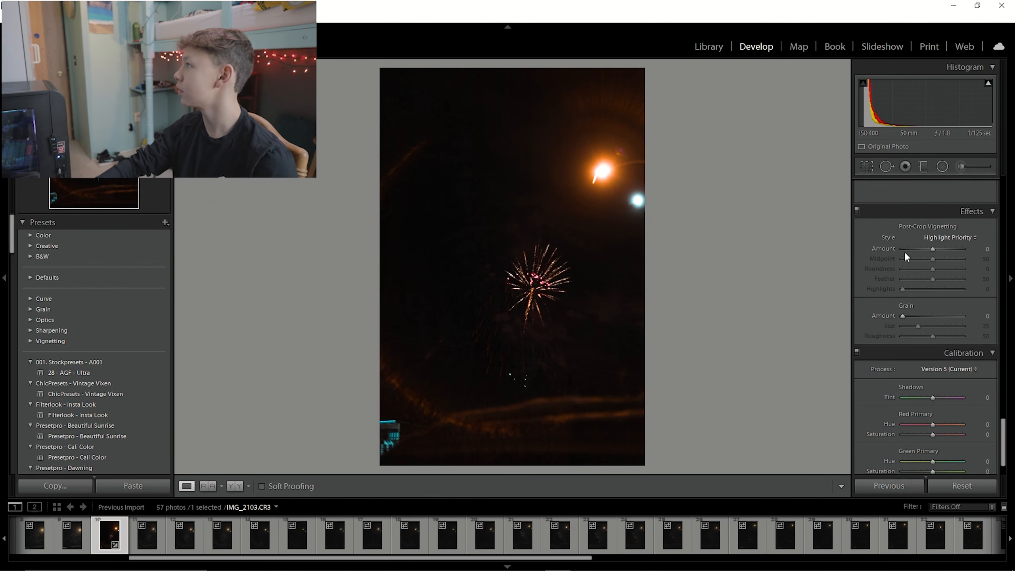
pyautogui.moveTo(906, 317); pyautogui.dragTo(915, 318)
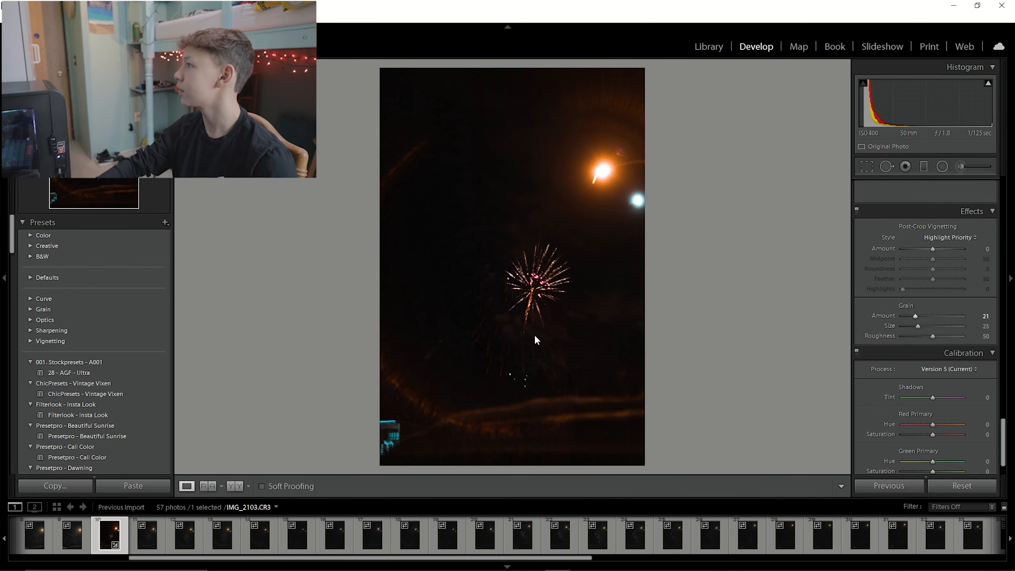
pyautogui.click(515, 312)
pyautogui.moveTo(497, 291)
pyautogui.mouseDown()
pyautogui.moveTo(403, 261)
pyautogui.moveTo(595, 260)
pyautogui.moveTo(855, 335)
pyautogui.mouseUp()
pyautogui.moveTo(946, 316); pyautogui.dragTo(907, 317)
pyautogui.click(569, 300)
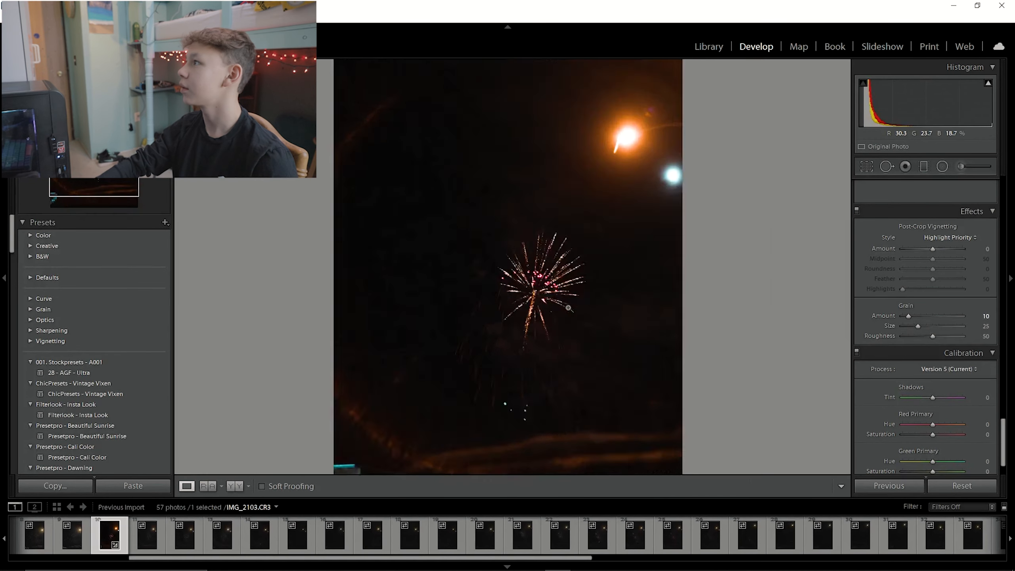
pyautogui.moveTo(917, 326); pyautogui.dragTo(923, 326)
# Select another fireworks photo in the filmstrip and raise its exposure to +1.14.
pyautogui.moveTo(253, 549)
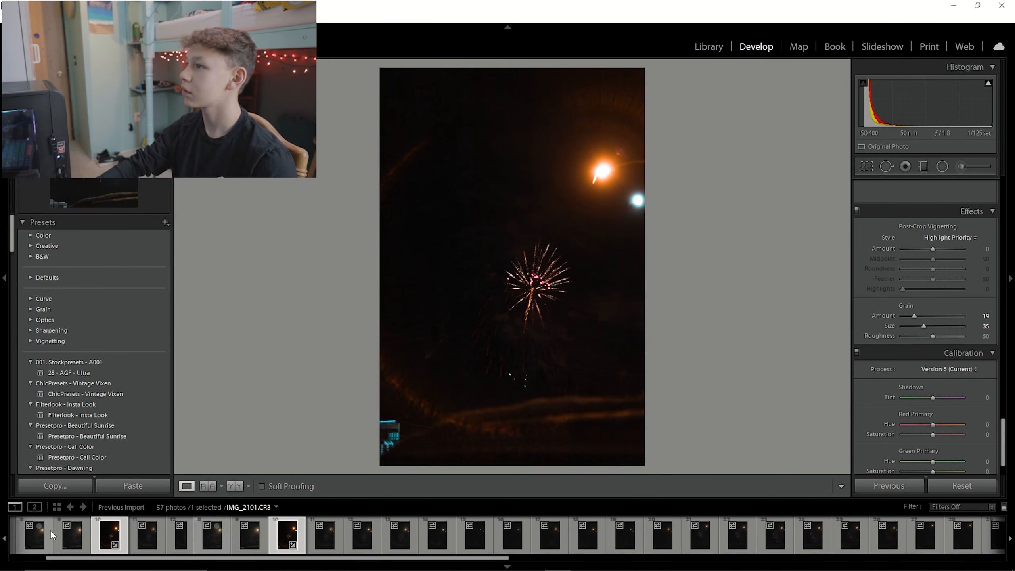
pyautogui.hscroll(-2, 50, 530)
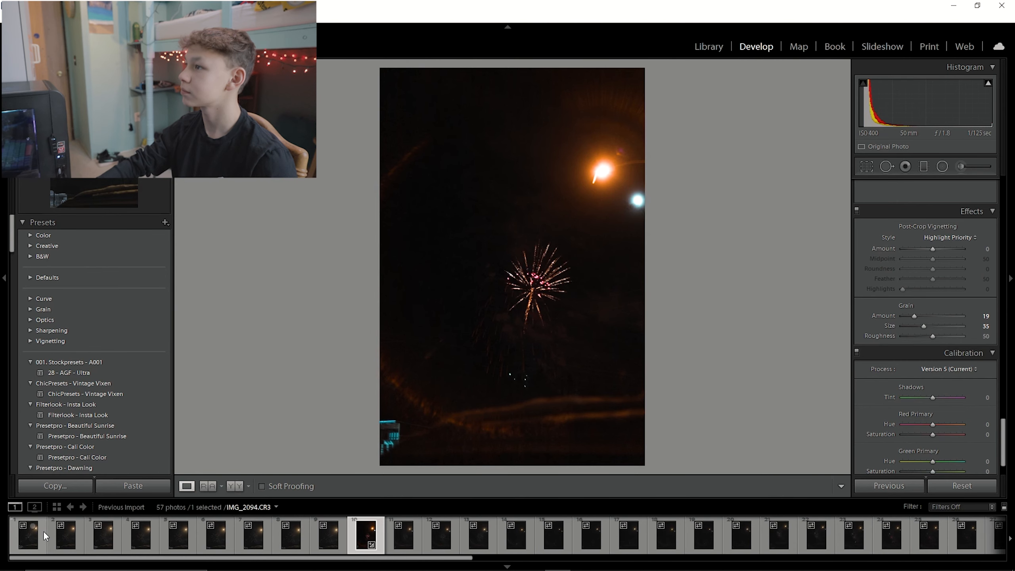
pyautogui.click(108, 538)
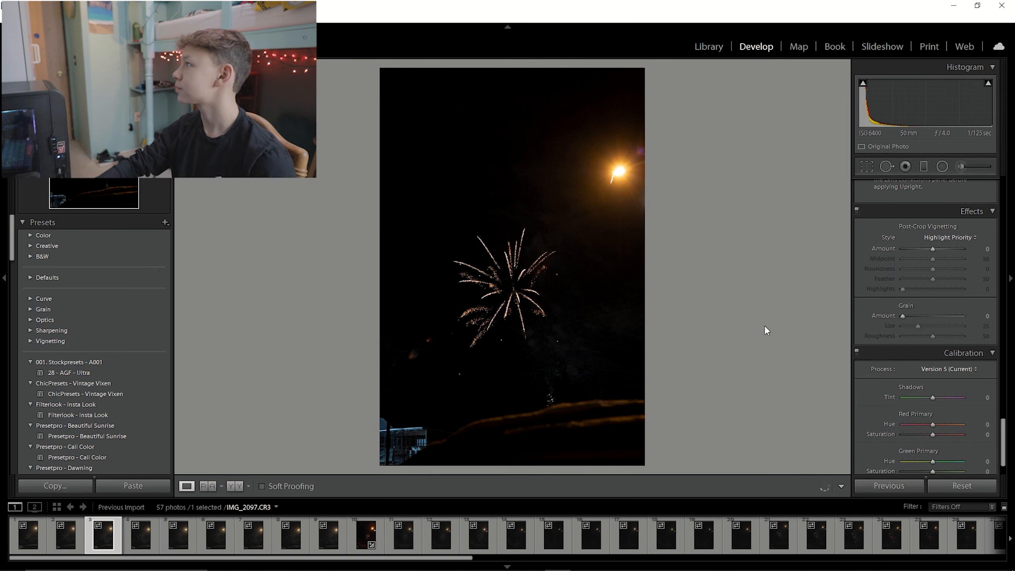
pyautogui.scroll(15, 904, 313)
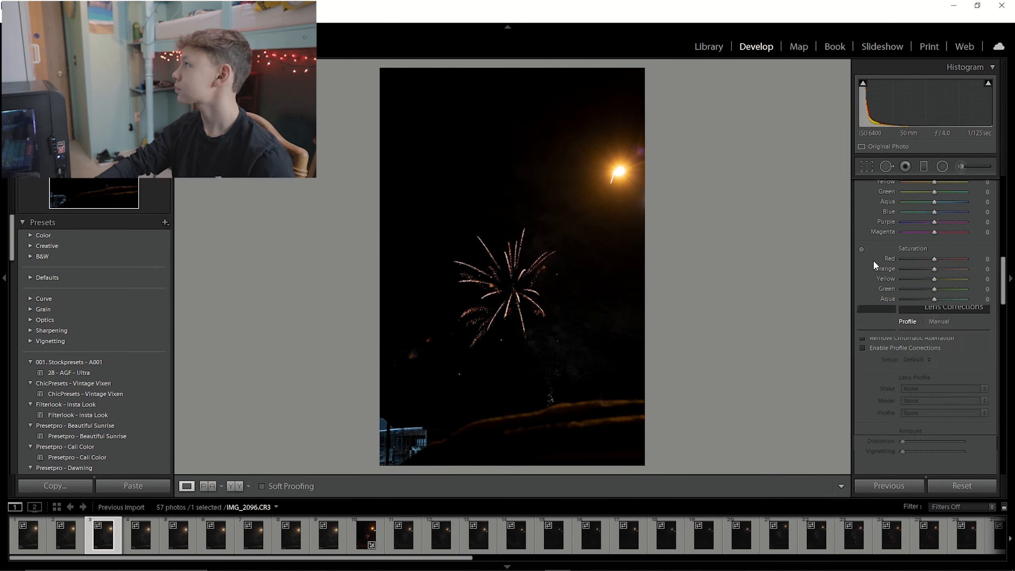
pyautogui.moveTo(932, 292); pyautogui.dragTo(939, 292)
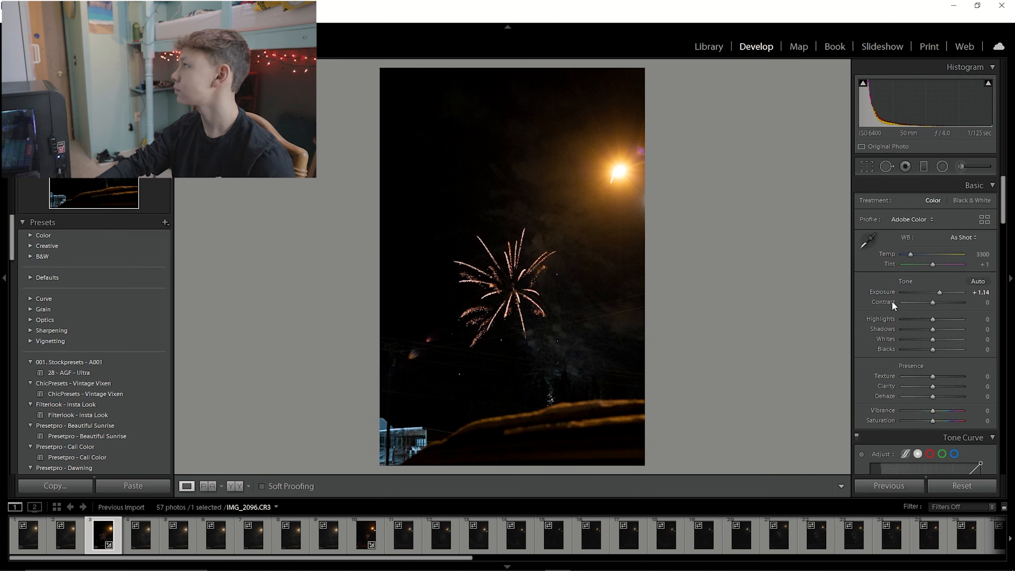
# Draw a radial filter around the bright street light, centre it on the light, and invert its mask.
pyautogui.click(943, 166)
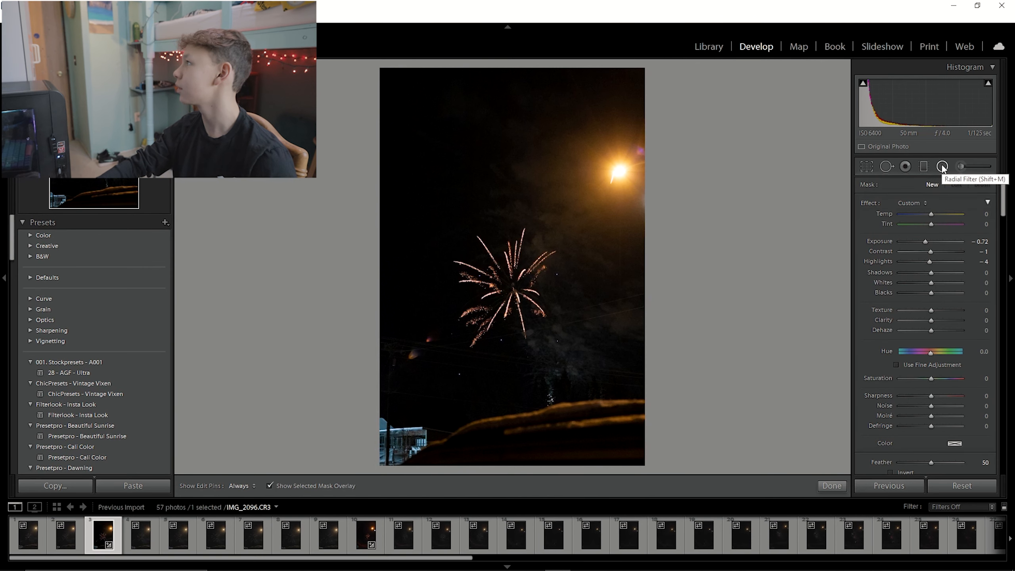
pyautogui.moveTo(601, 158); pyautogui.dragTo(636, 208)
pyautogui.moveTo(602, 159); pyautogui.dragTo(613, 174)
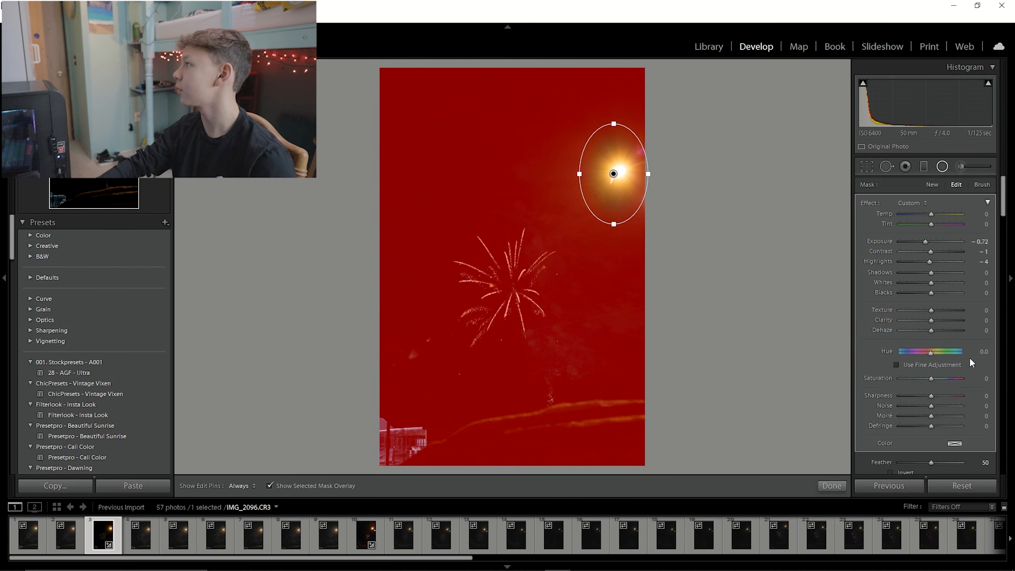
pyautogui.scroll(-5, 875, 357)
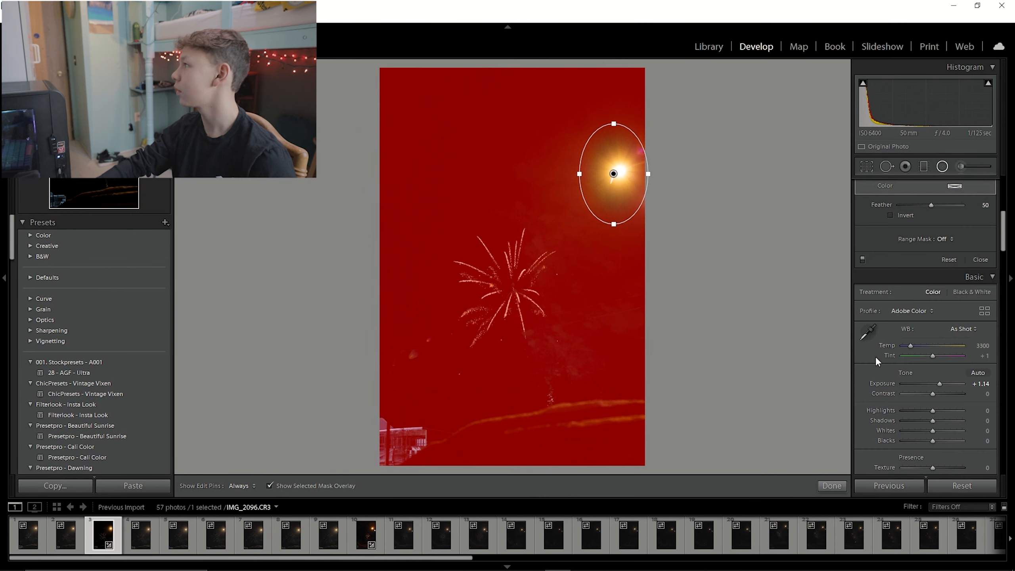
pyautogui.click(891, 216)
pyautogui.scroll(5, 909, 273)
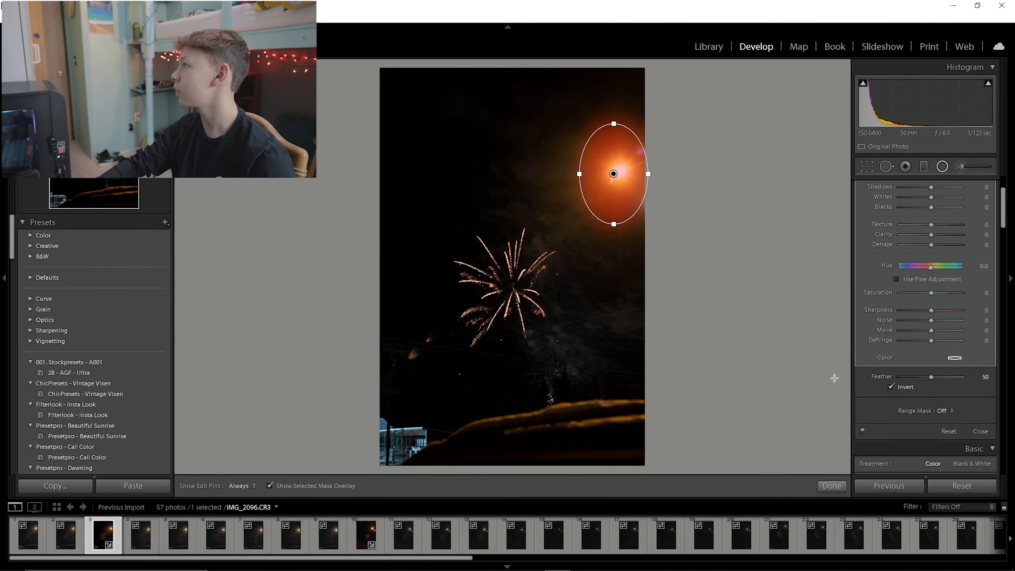
# Raise the radial filter's feather to 100 and widen the ellipse slightly around the street light.
pyautogui.scroll(-3, 933, 375)
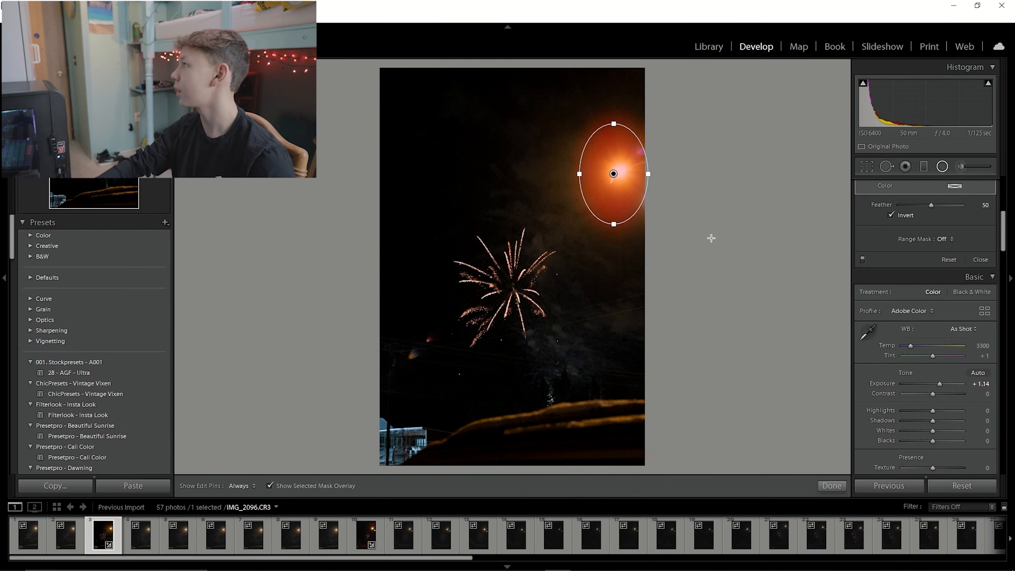
pyautogui.moveTo(931, 205); pyautogui.dragTo(964, 205)
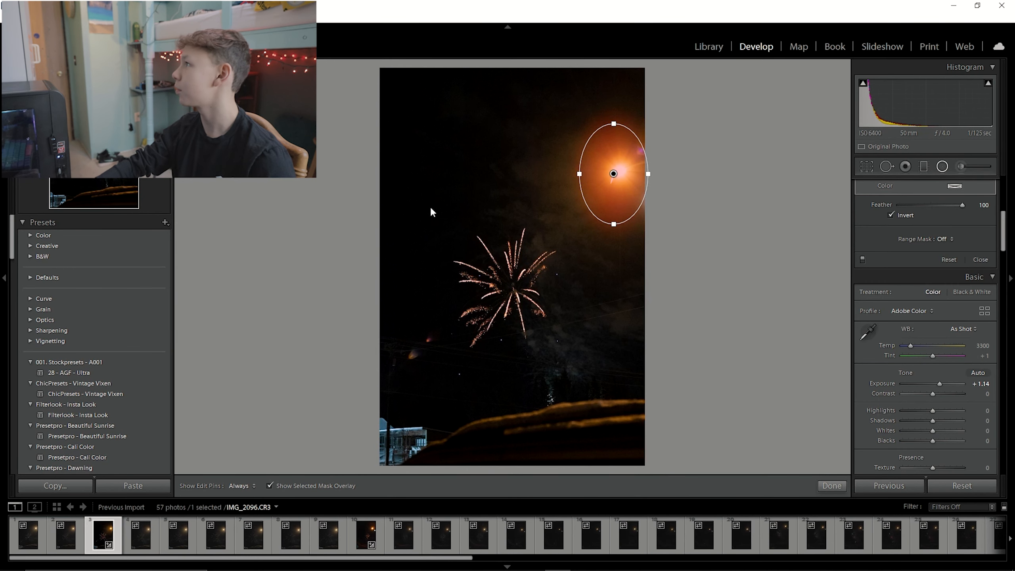
pyautogui.moveTo(578, 175); pyautogui.dragTo(570, 175)
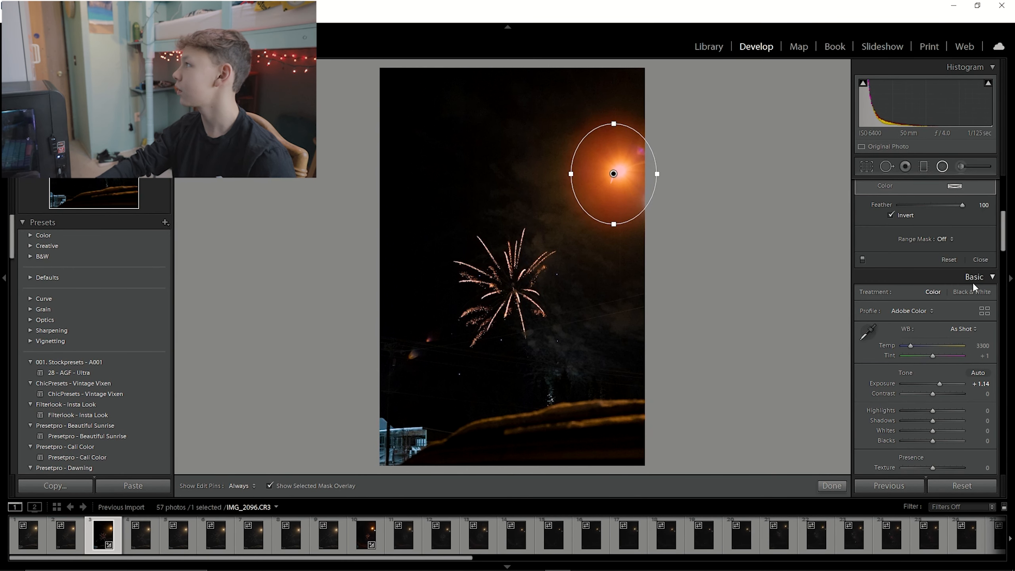
# Lower the radial filter's exposure to -1.13 and highlights to -21, then close the radial filter.
pyautogui.scroll(5, 947, 279)
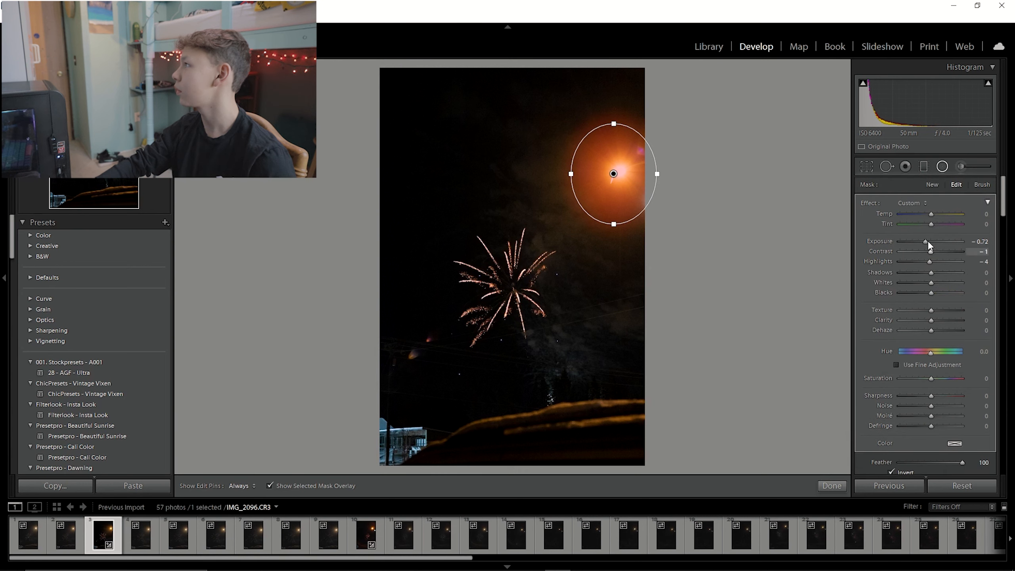
pyautogui.moveTo(923, 242); pyautogui.dragTo(924, 265)
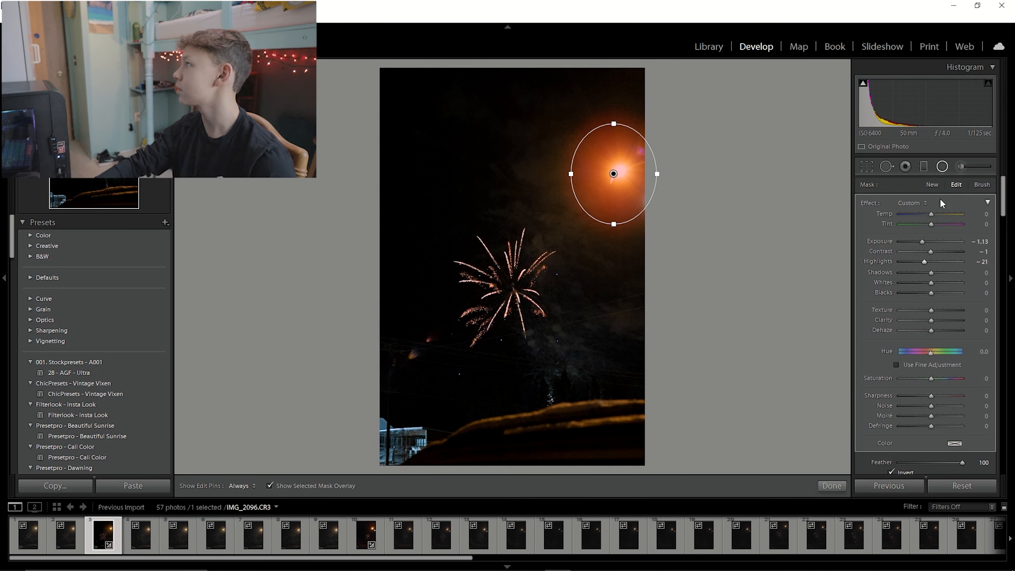
pyautogui.click(942, 166)
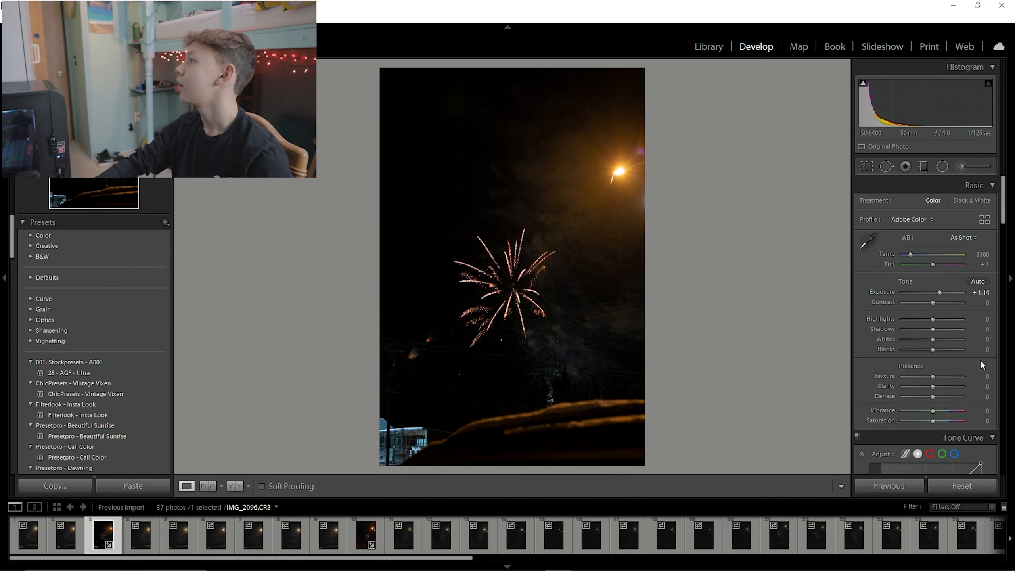
# Set the photo's highlights to +21 and shadows to -25.
pyautogui.moveTo(934, 319); pyautogui.dragTo(927, 330)
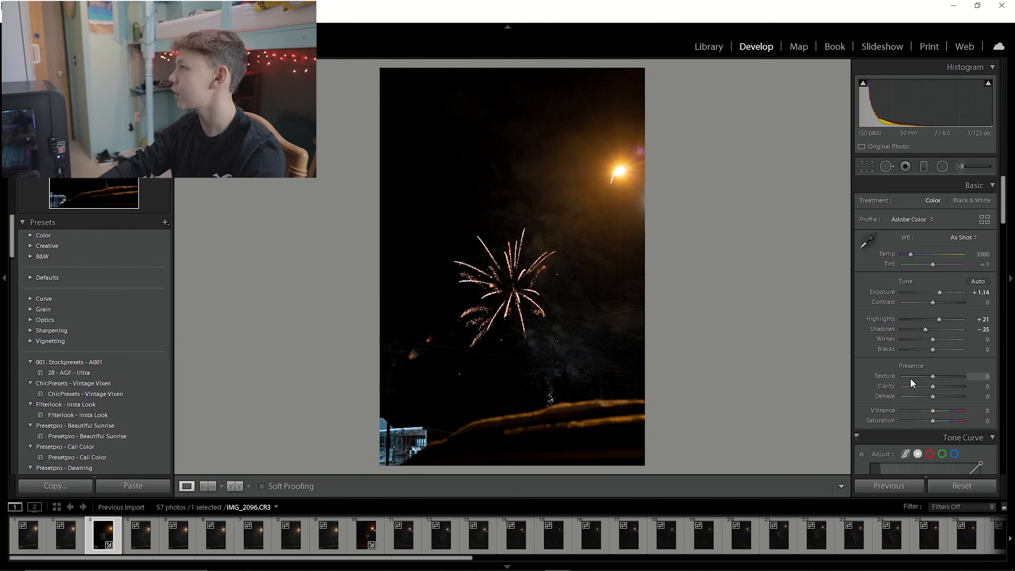
# Adjust the tone curve points and the HSL hue sliders for this fireworks photo.
pyautogui.scroll(-5, 911, 378)
pyautogui.moveTo(951, 244); pyautogui.dragTo(949, 232)
pyautogui.moveTo(900, 287); pyautogui.dragTo(900, 297)
pyautogui.scroll(-3, 913, 314)
pyautogui.moveTo(934, 329); pyautogui.dragTo(931, 331)
pyautogui.scroll(-10, 930, 360)
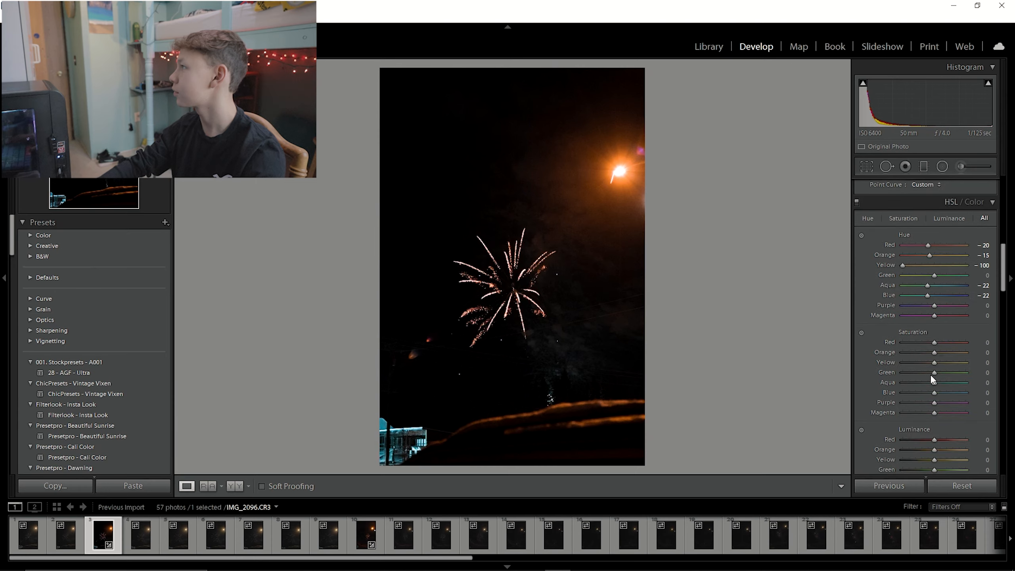
# Browse through the other fireworks photos in the filmstrip.
pyautogui.scroll(-8, 909, 280)
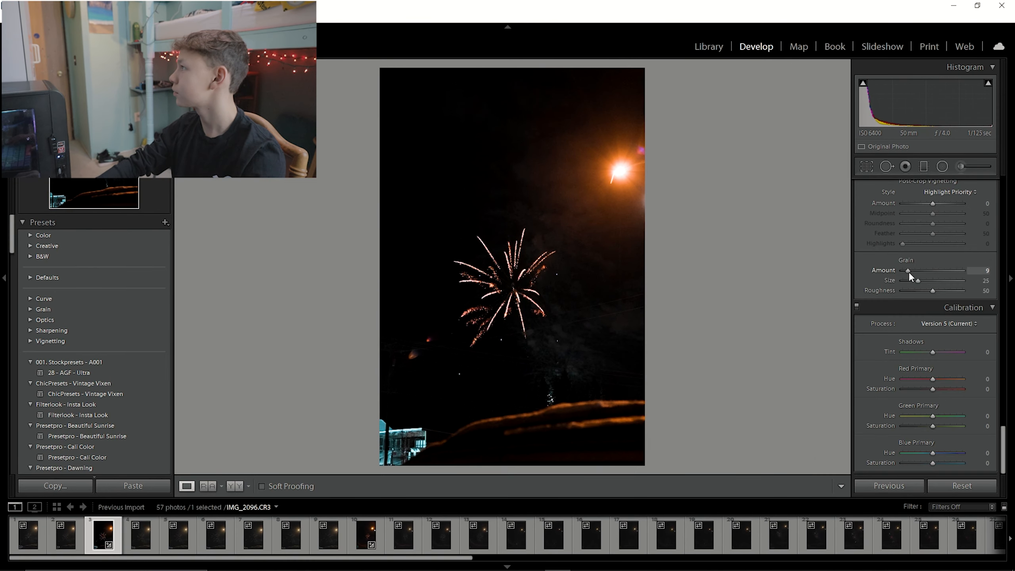
pyautogui.scroll(-10, 520, 536)
pyautogui.click(435, 547)
pyautogui.click(474, 541)
pyautogui.click(517, 537)
pyautogui.click(66, 530)
pyautogui.click(605, 538)
pyautogui.click(569, 540)
pyautogui.click(425, 539)
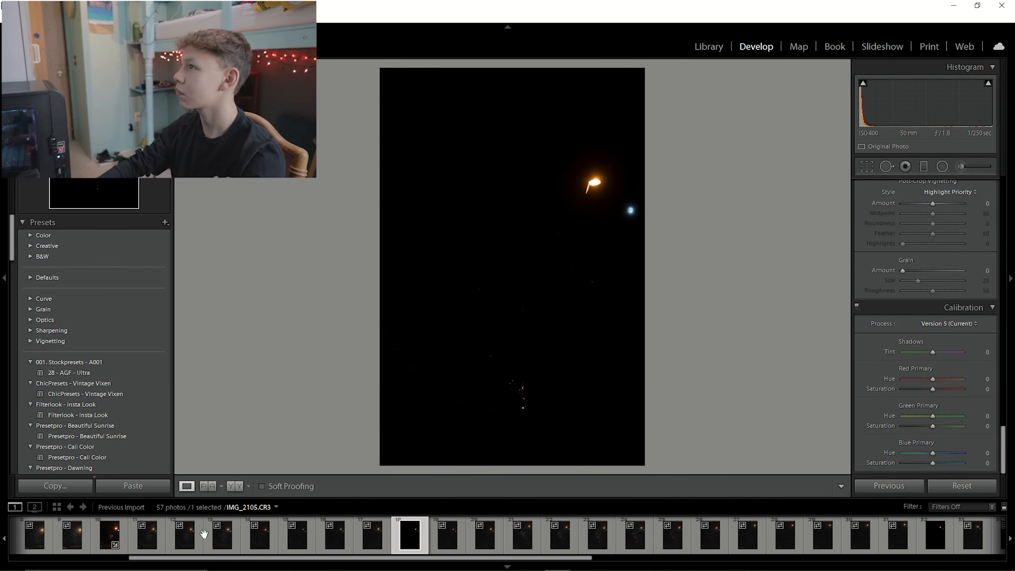
# Select the next fireworks photo and raise its exposure to +1.40.
pyautogui.click(236, 537)
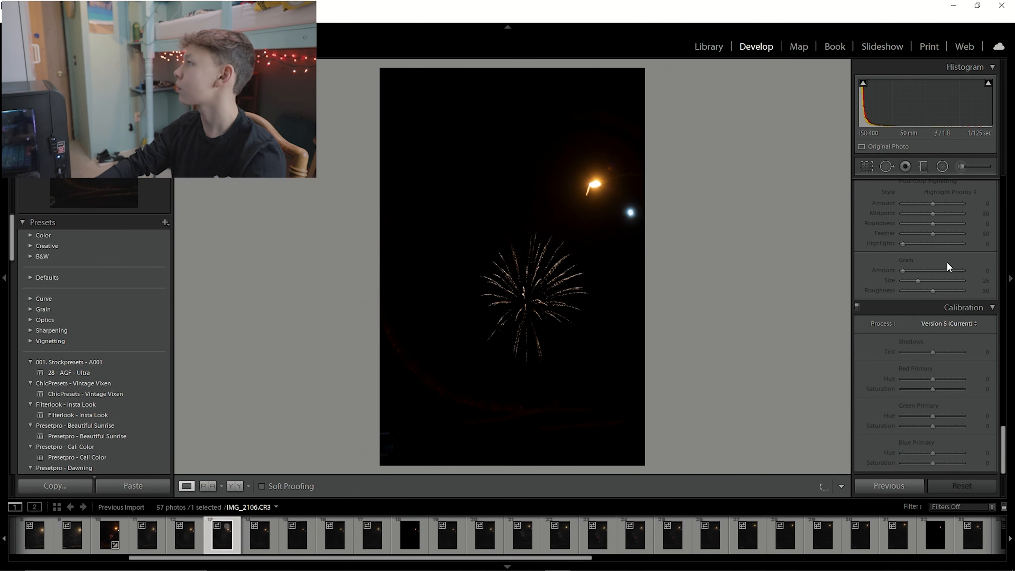
pyautogui.scroll(15, 914, 308)
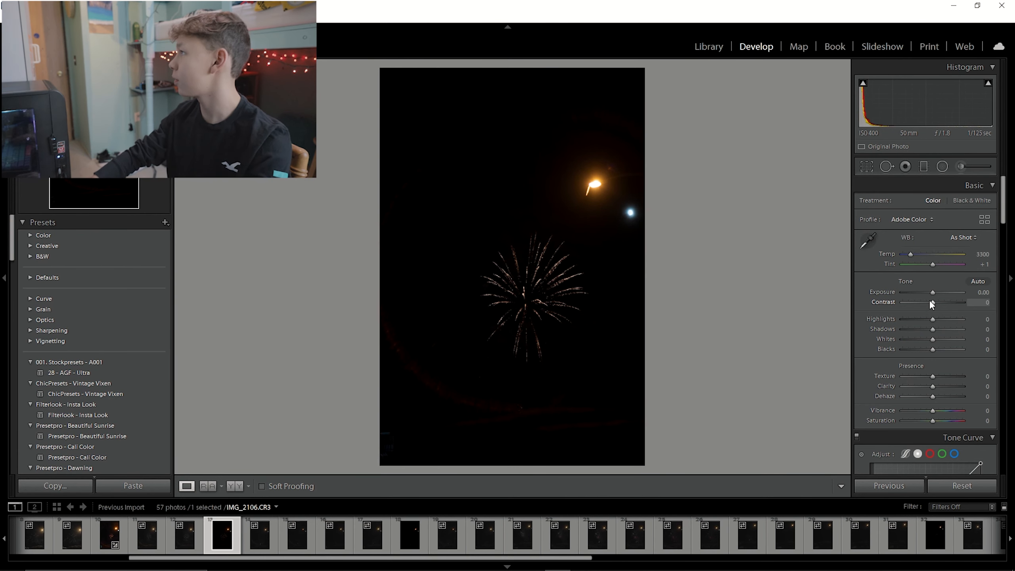
pyautogui.moveTo(932, 292); pyautogui.dragTo(941, 293)
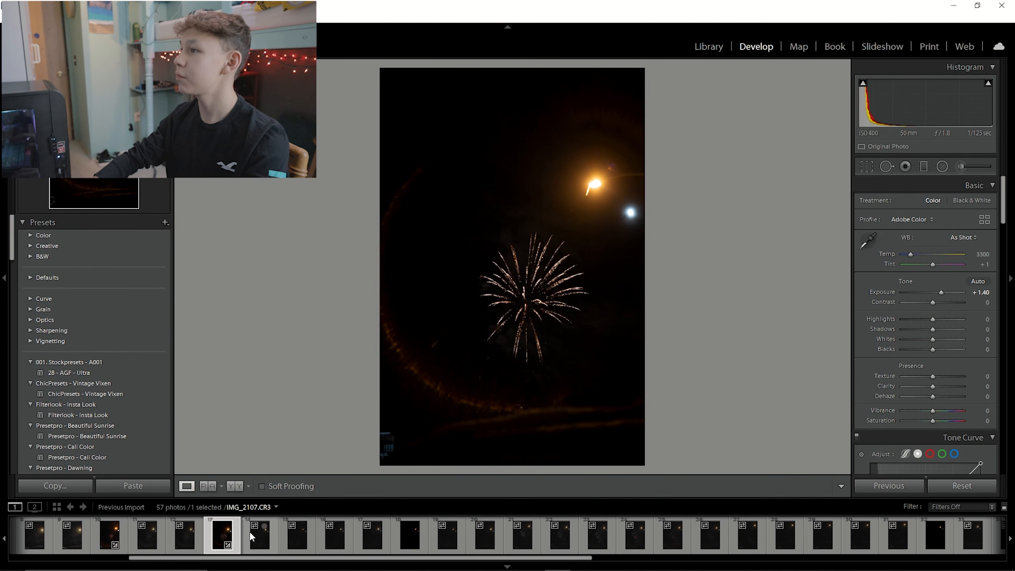
# Switch the filmstrip to all photographs and inspect an earlier edited portrait photo zoomed in.
pyautogui.click(117, 508)
pyautogui.click(146, 450)
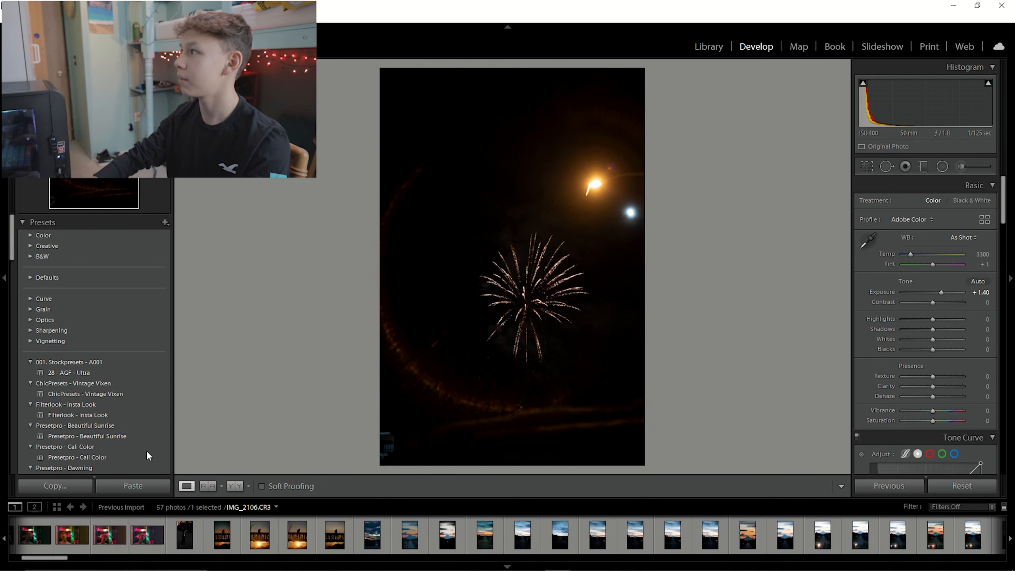
pyautogui.scroll(15, 140, 538)
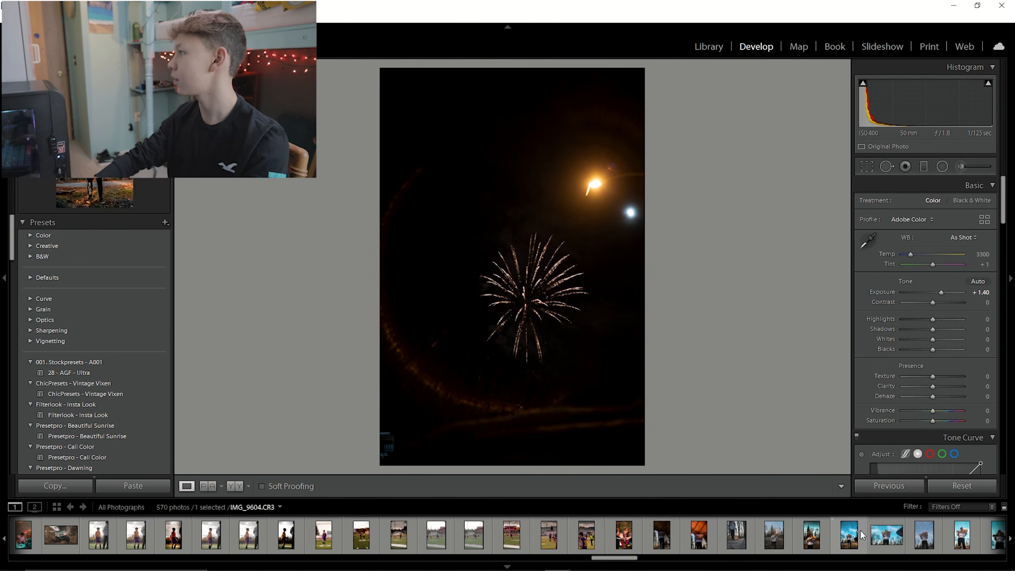
pyautogui.click(848, 538)
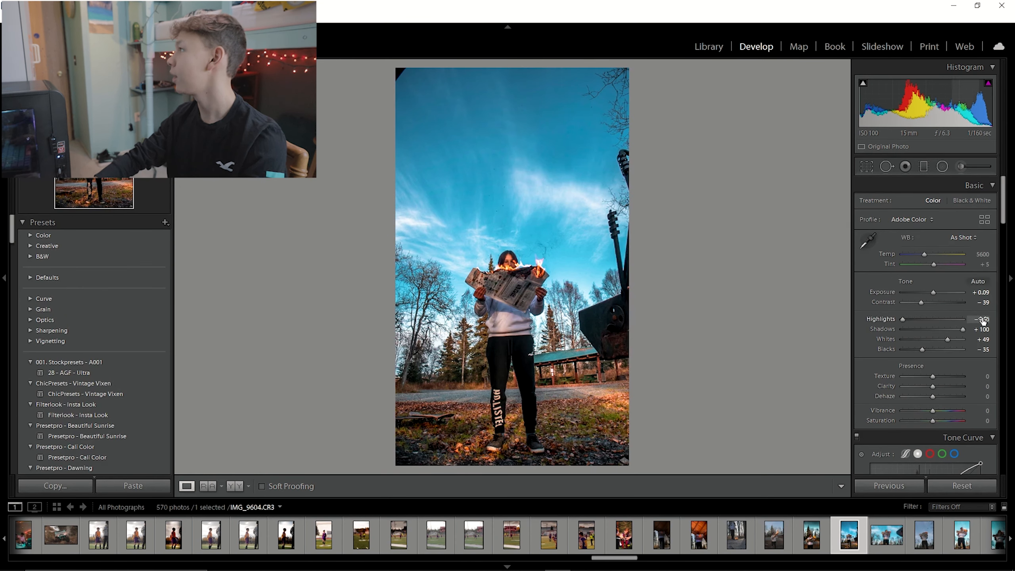
pyautogui.scroll(-2, 899, 380)
pyautogui.scroll(2, 912, 342)
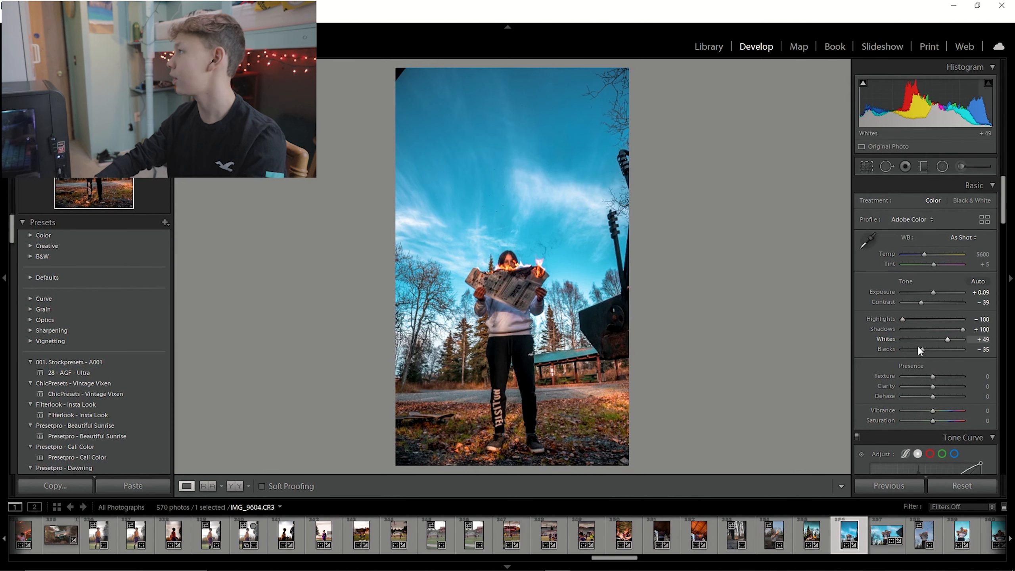
pyautogui.scroll(-4, 873, 355)
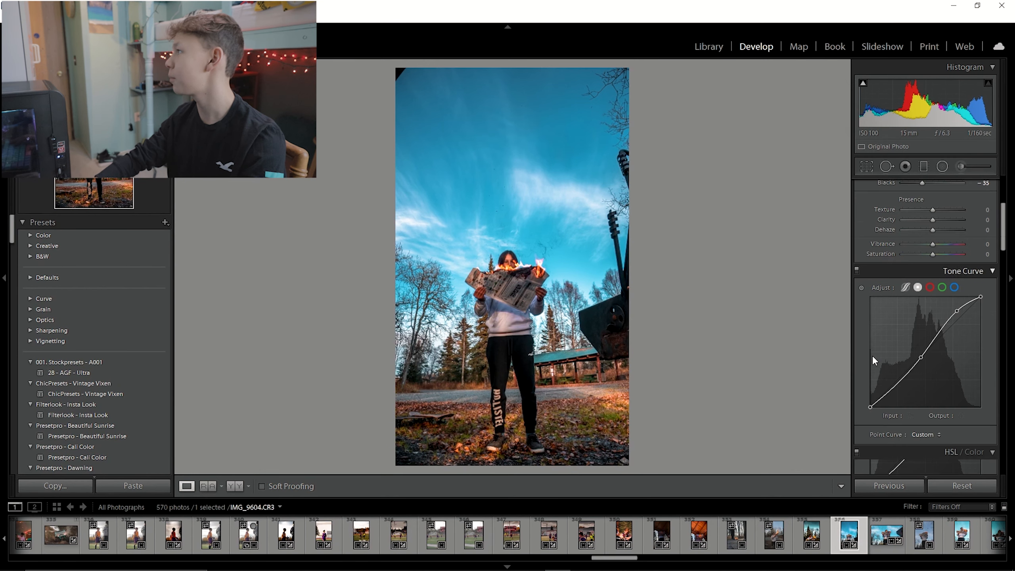
pyautogui.click(572, 348)
pyautogui.moveTo(360, 334); pyautogui.dragTo(535, 494)
pyautogui.moveTo(520, 236); pyautogui.dragTo(611, 471)
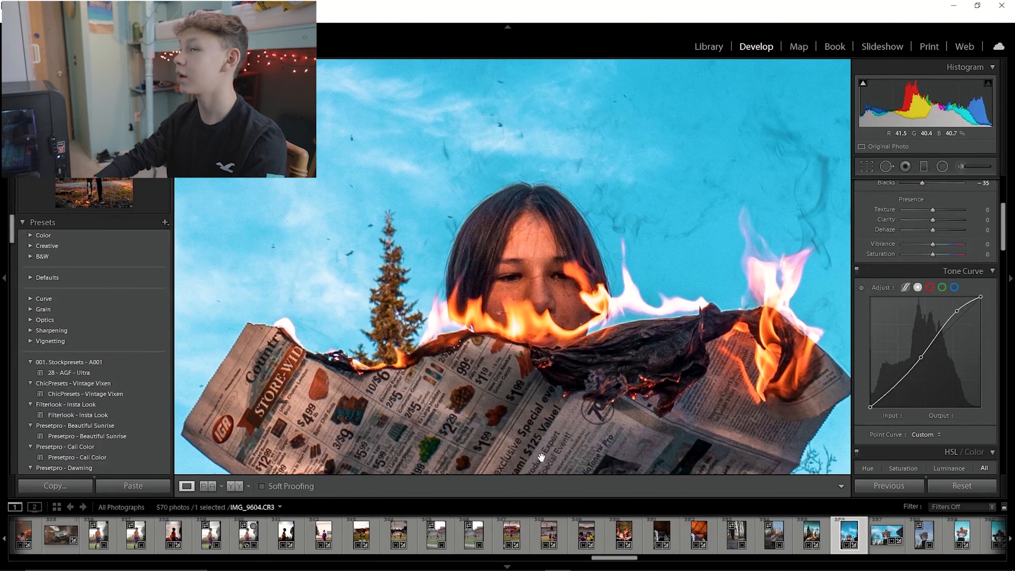
pyautogui.click(551, 351)
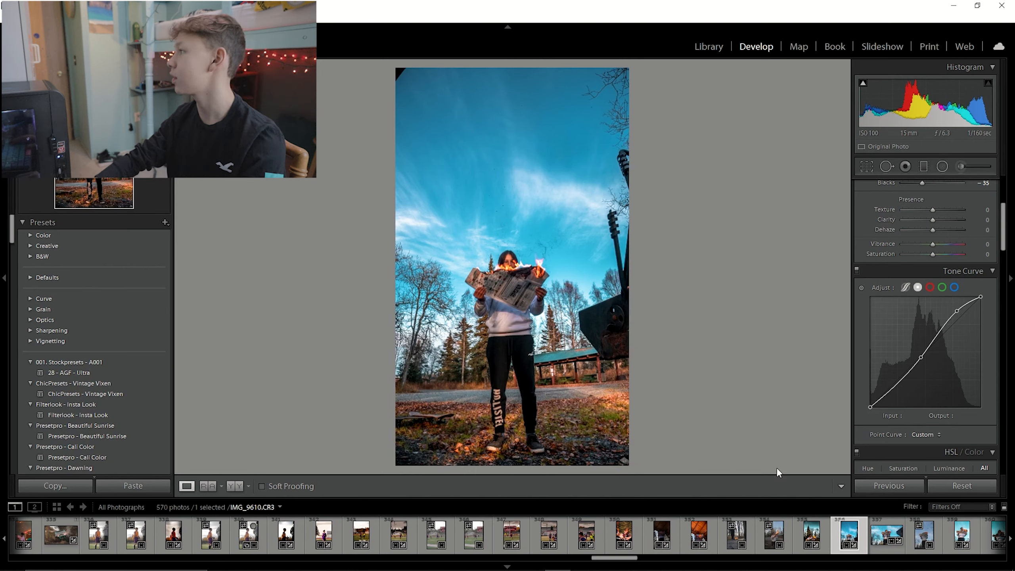
# Inspect a night sky photo zoomed in, then switch the filmstrip back to the previous import.
pyautogui.moveTo(625, 557); pyautogui.dragTo(884, 566)
pyautogui.click(427, 534)
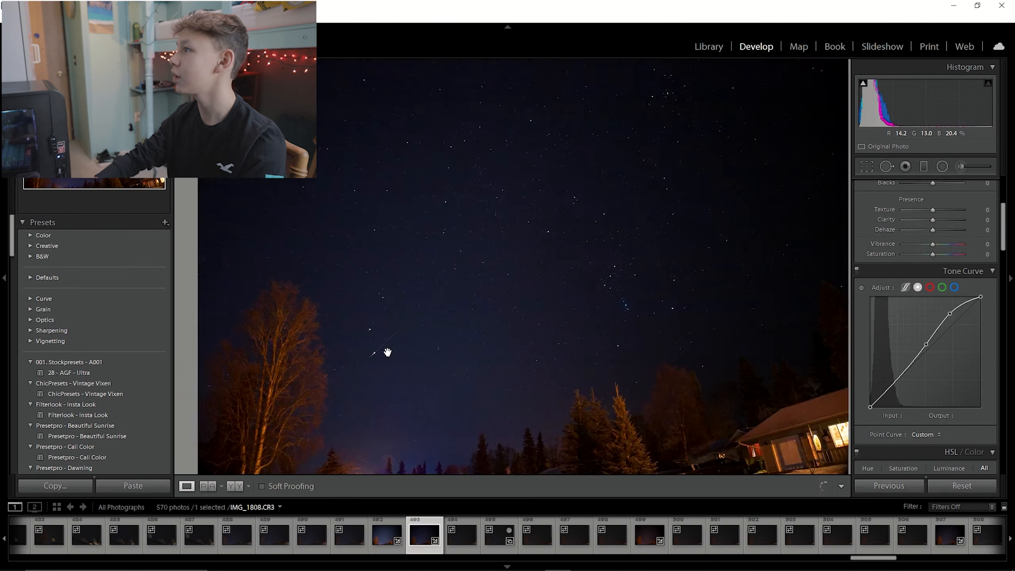
pyautogui.click(387, 357)
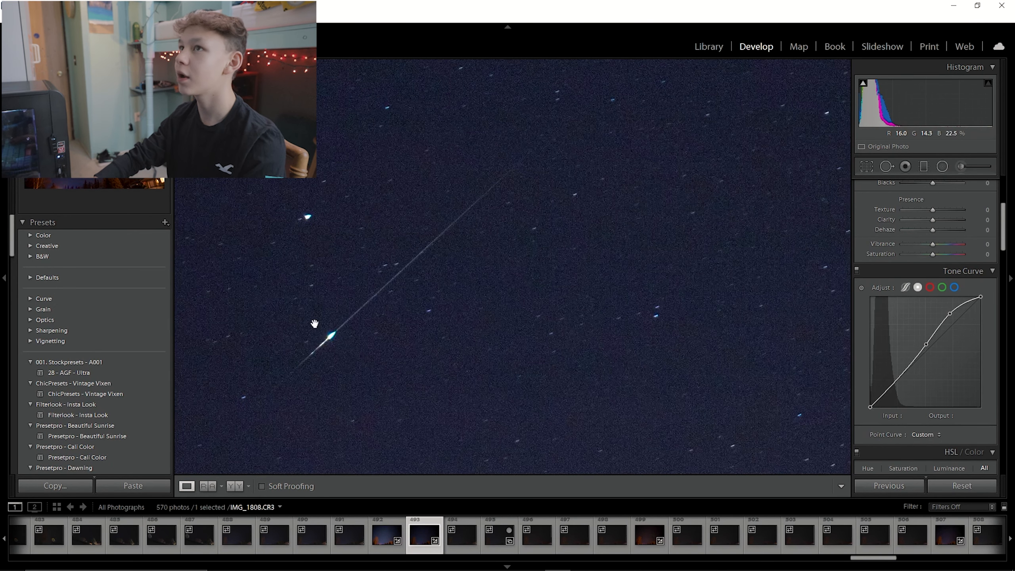
pyautogui.click(375, 359)
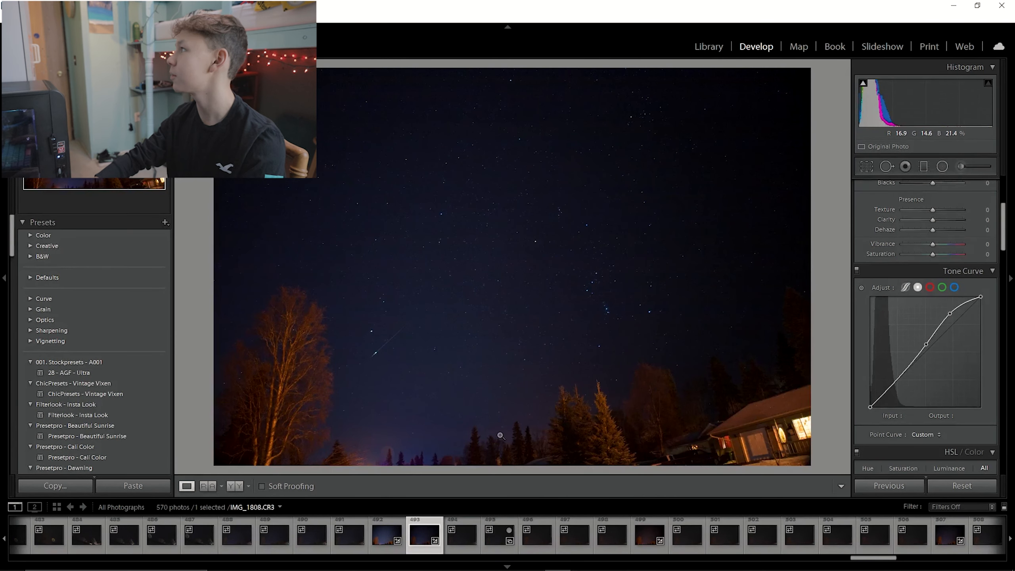
pyautogui.scroll(5, 915, 379)
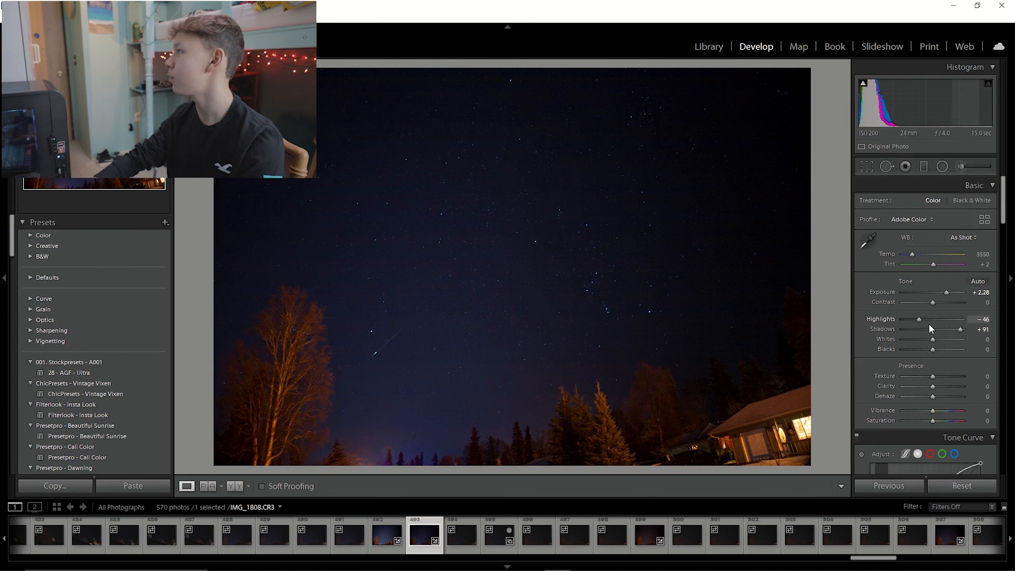
pyautogui.moveTo(883, 559); pyautogui.dragTo(991, 560)
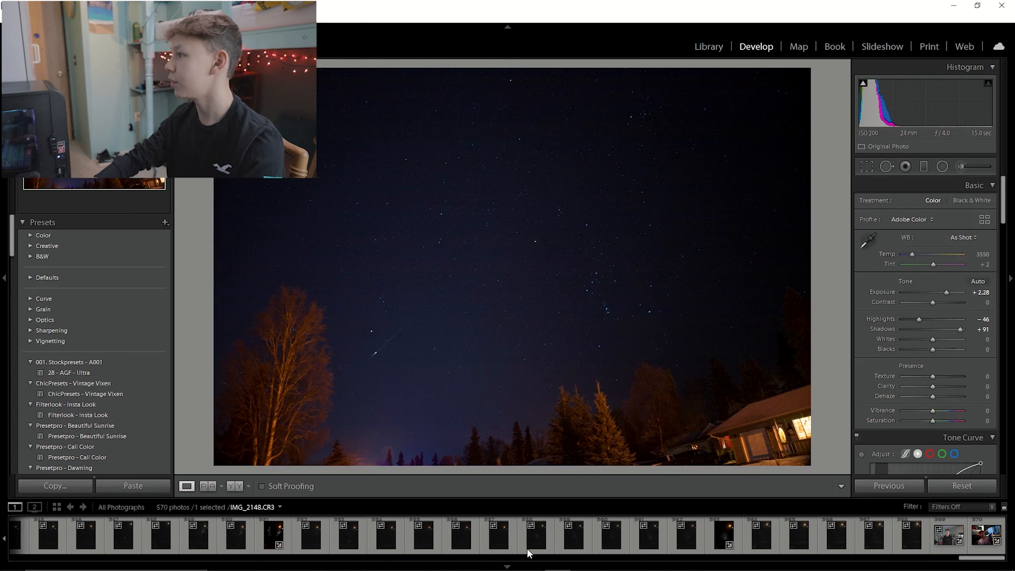
pyautogui.click(122, 507)
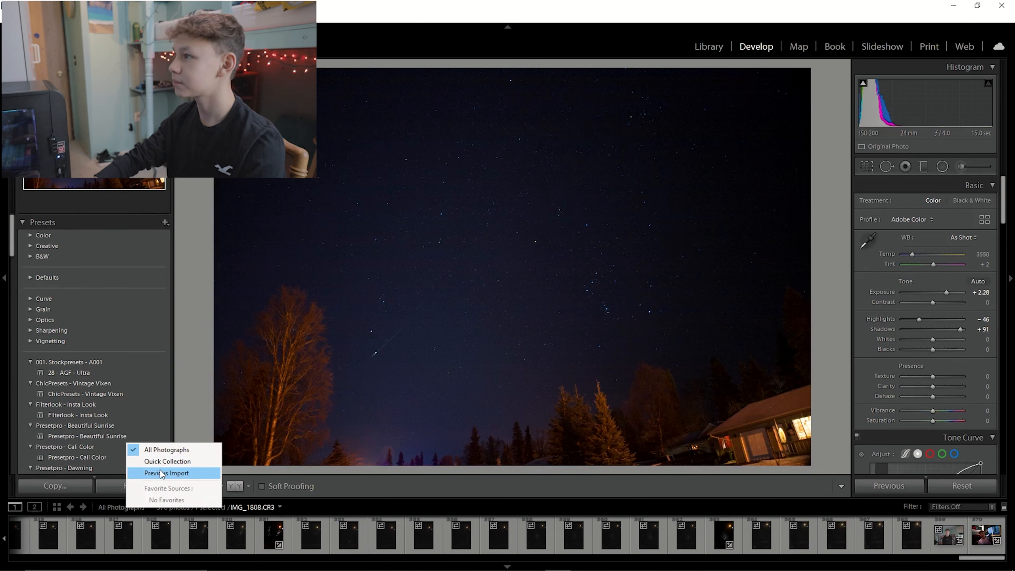
pyautogui.click(159, 471)
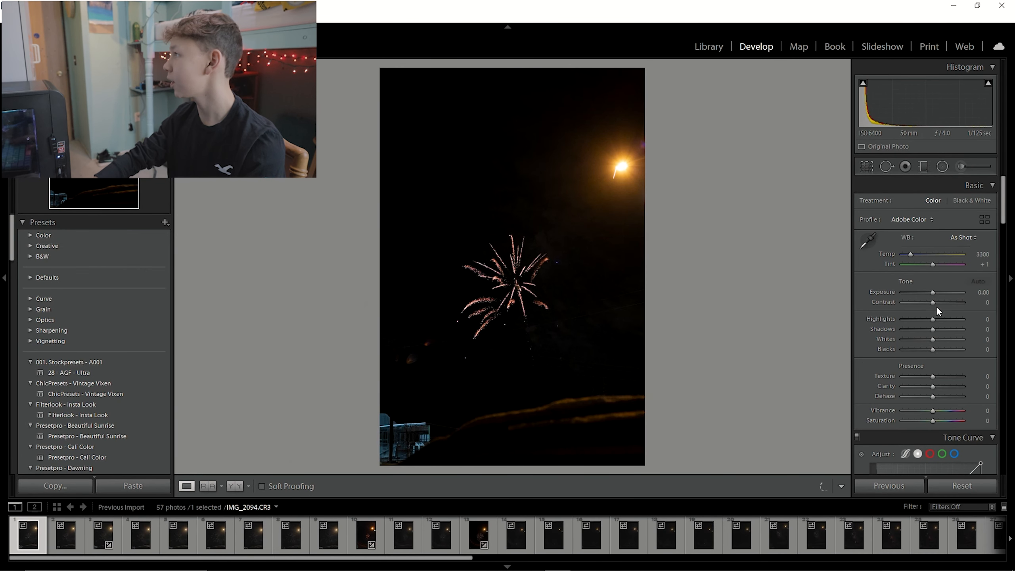
# On the first fireworks photo, set highlights to -100, shadows to +100, whites to +54 and blacks to -16.
pyautogui.moveTo(931, 317); pyautogui.dragTo(890, 317)
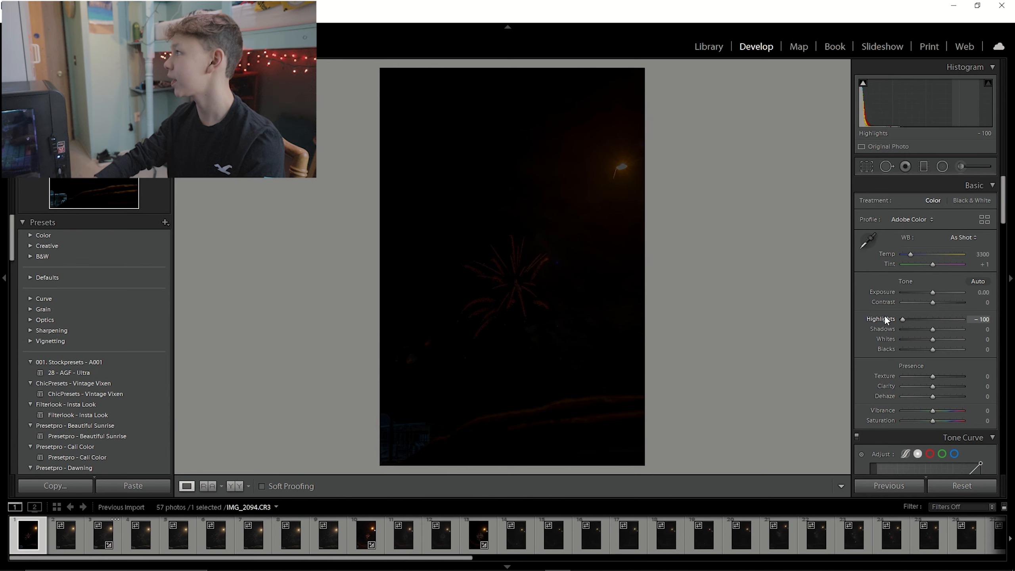
pyautogui.click(585, 288)
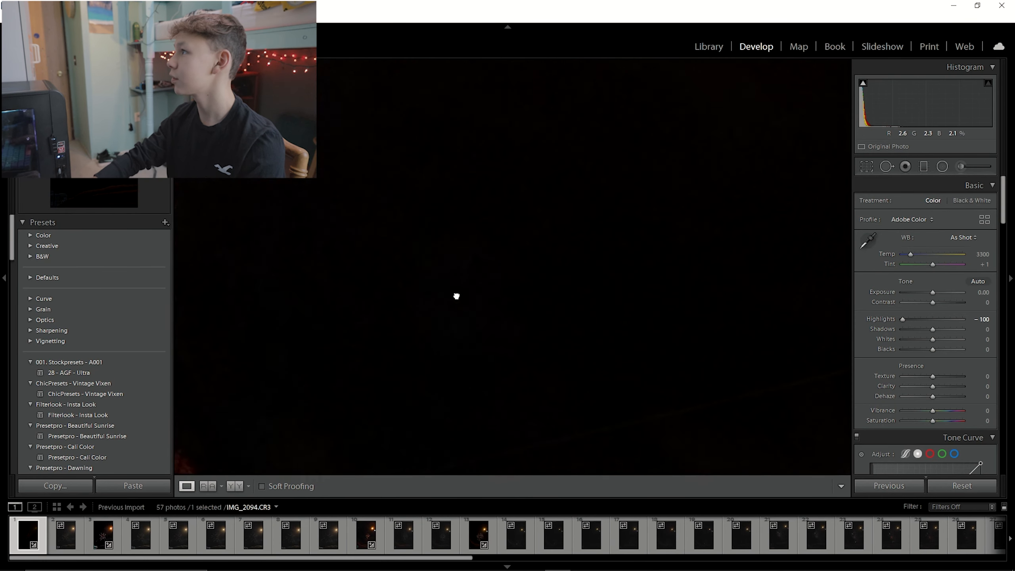
pyautogui.moveTo(488, 317); pyautogui.dragTo(619, 332)
pyautogui.click(460, 293)
pyautogui.moveTo(933, 330); pyautogui.dragTo(964, 330)
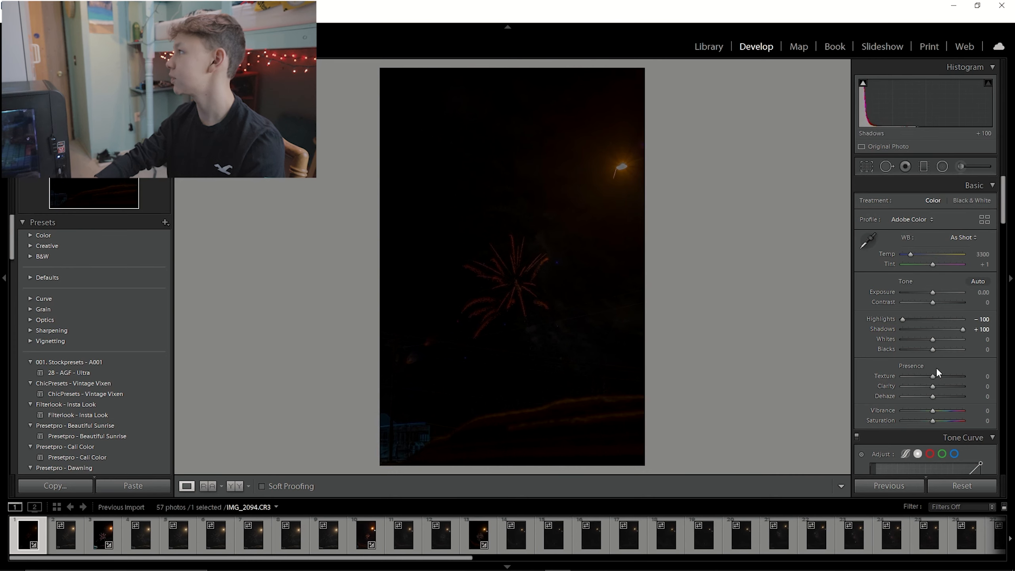
pyautogui.moveTo(933, 339)
pyautogui.mouseDown()
pyautogui.moveTo(955, 337)
pyautogui.moveTo(950, 348)
pyautogui.moveTo(954, 340)
pyautogui.moveTo(896, 351)
pyautogui.moveTo(925, 354)
pyautogui.mouseUp()
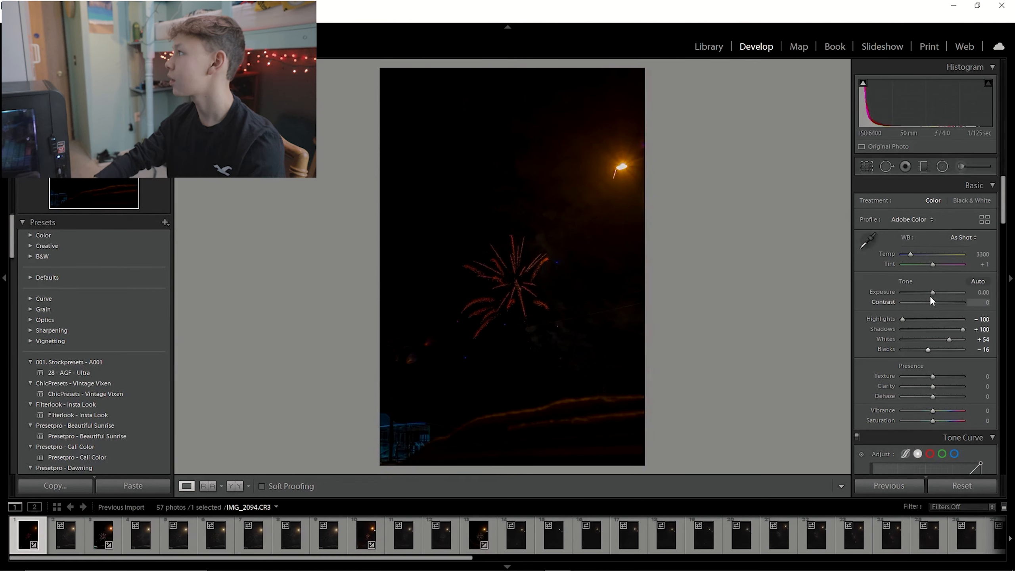
# Raise exposure to +1.49 and set highlights to -28 and shadows to +28.
pyautogui.moveTo(932, 292); pyautogui.dragTo(942, 294)
pyautogui.moveTo(963, 329); pyautogui.dragTo(924, 320)
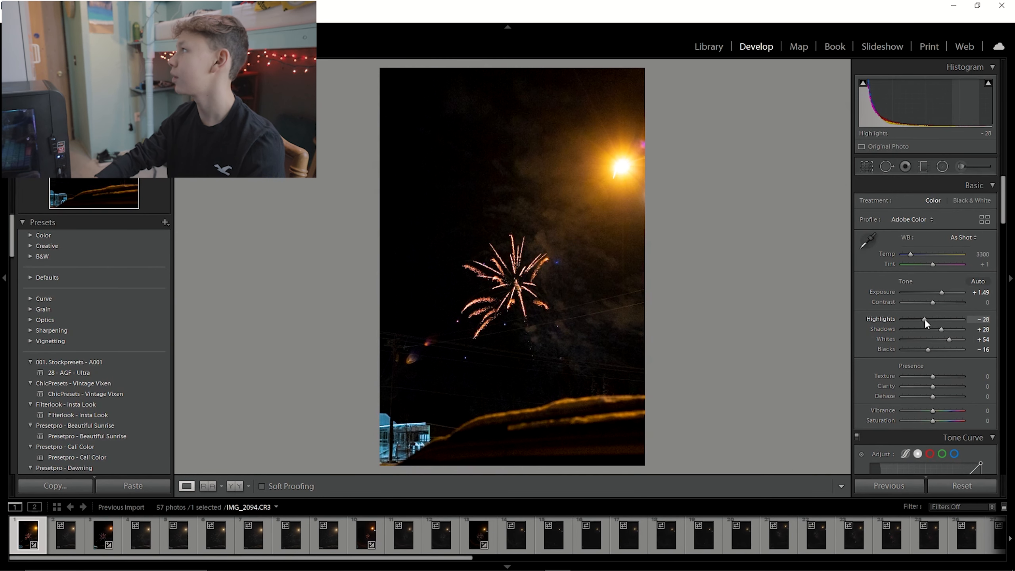
# Draw a radial filter around the bright street light and centre it on the light.
pyautogui.click(942, 166)
pyautogui.moveTo(596, 155); pyautogui.dragTo(662, 206)
pyautogui.moveTo(596, 156); pyautogui.dragTo(625, 175)
pyautogui.scroll(-3, 892, 458)
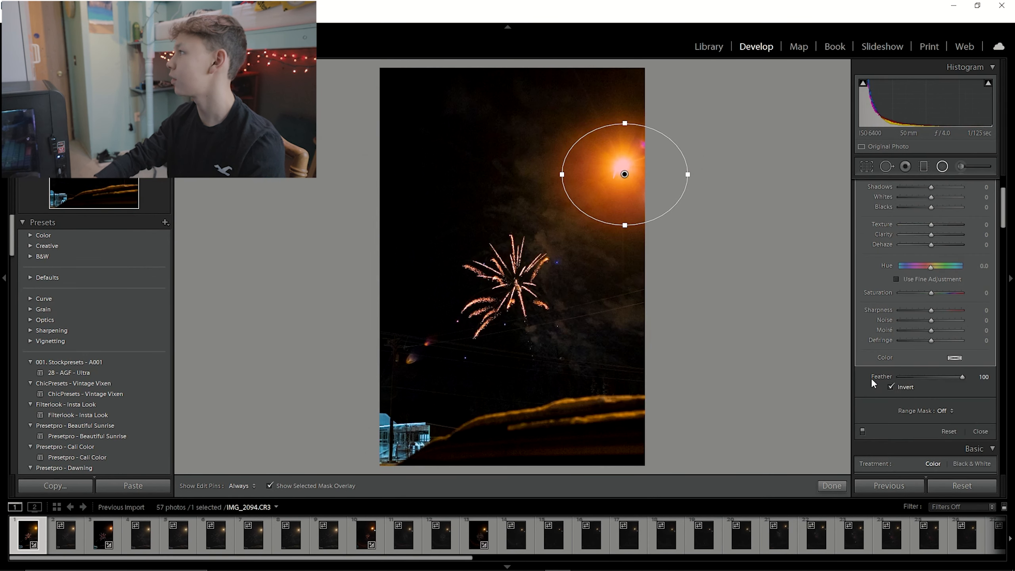
pyautogui.scroll(3, 872, 379)
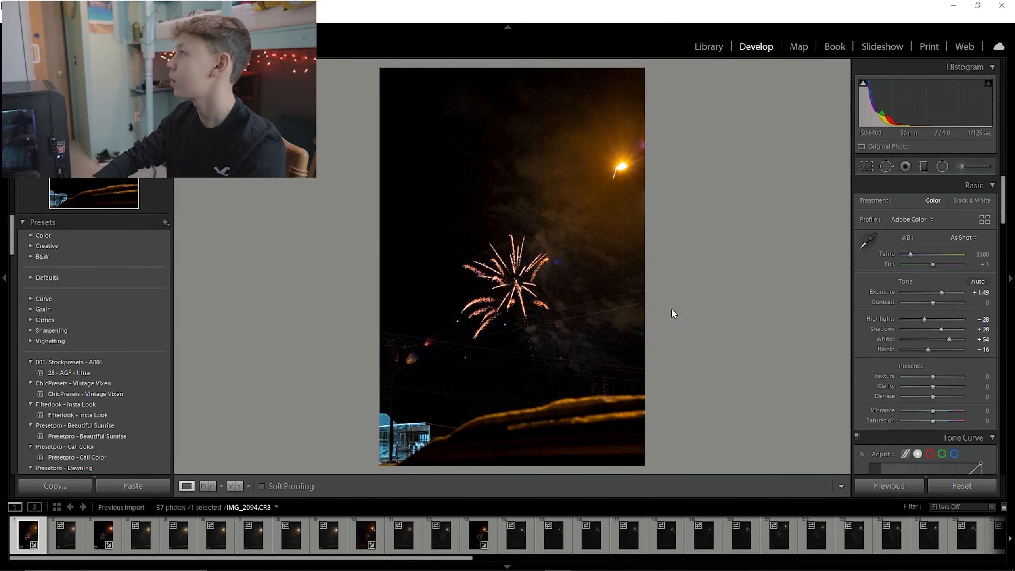
pyautogui.scroll(-5, 950, 315)
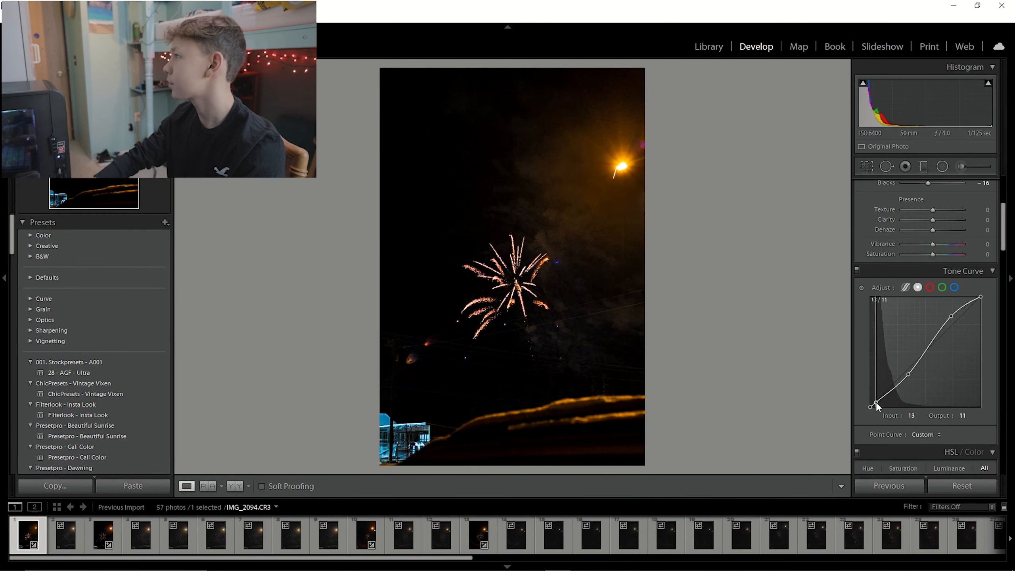
pyautogui.scroll(-6, 862, 348)
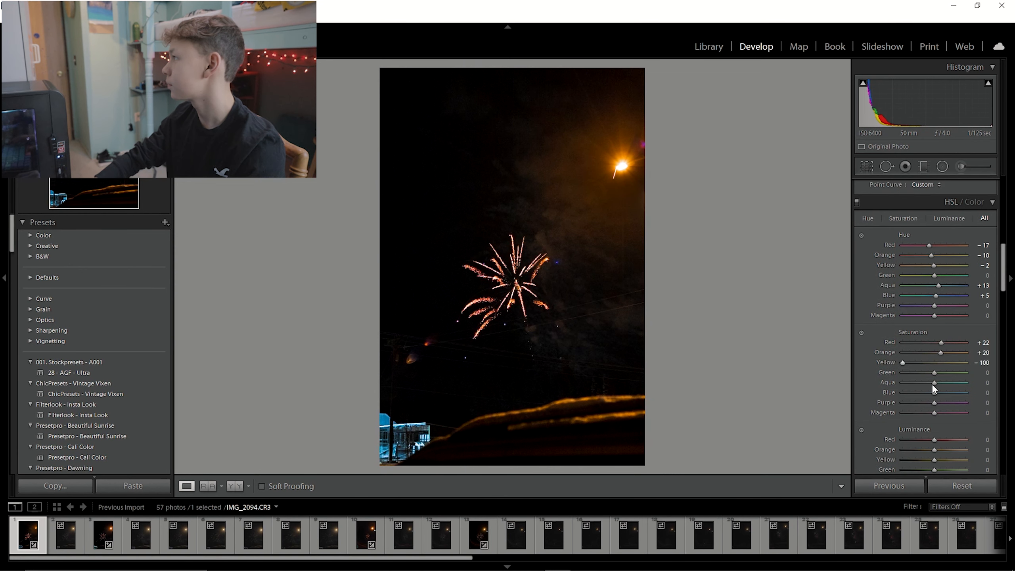
# Switch the filmstrip source to All Photographs and open the sunset silhouette photo of a figure on a rock.
pyautogui.scroll(-3, 935, 328)
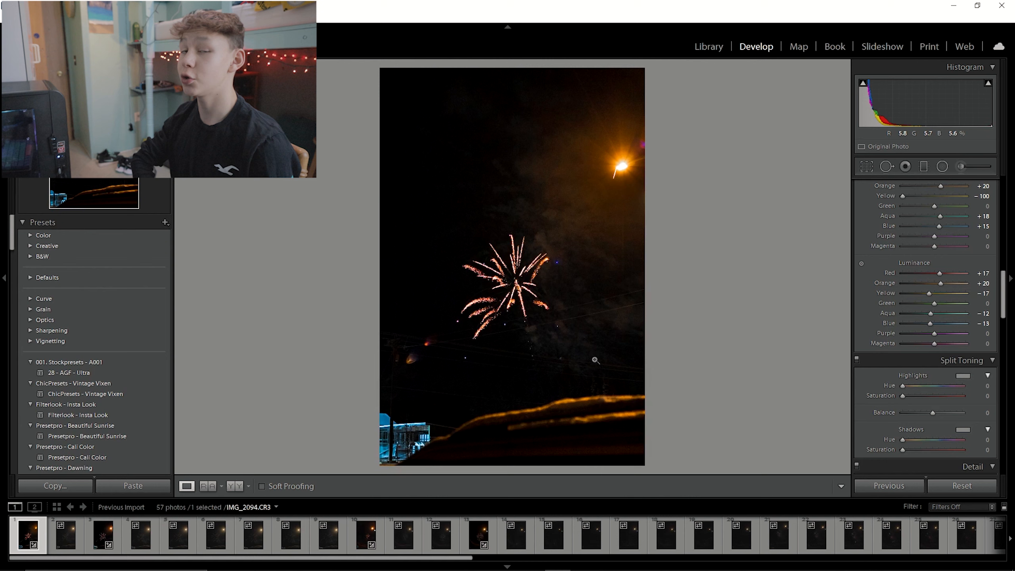
pyautogui.click(157, 506)
pyautogui.click(202, 510)
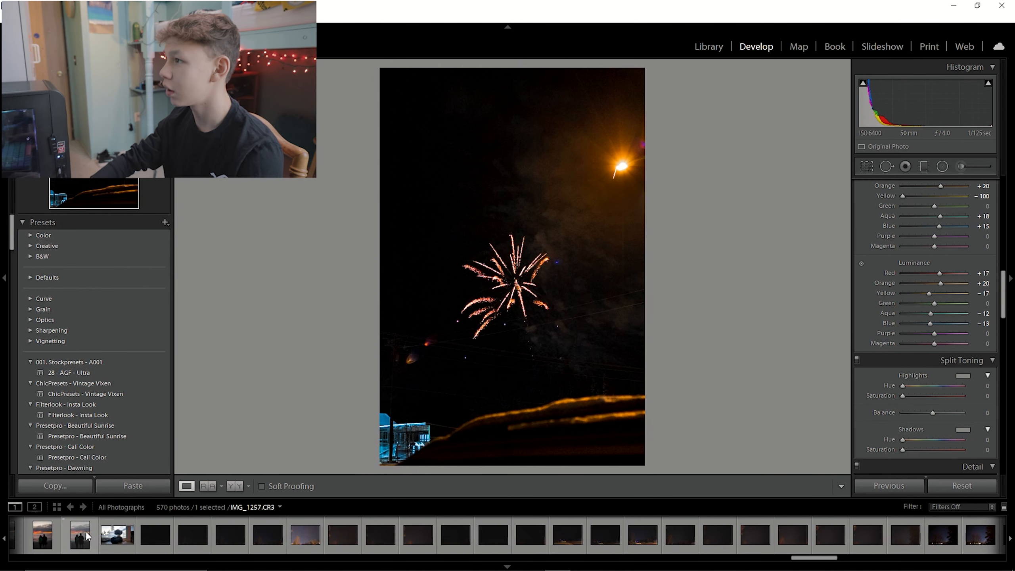
pyautogui.scroll(-8, 88, 533)
pyautogui.scroll(6, 298, 525)
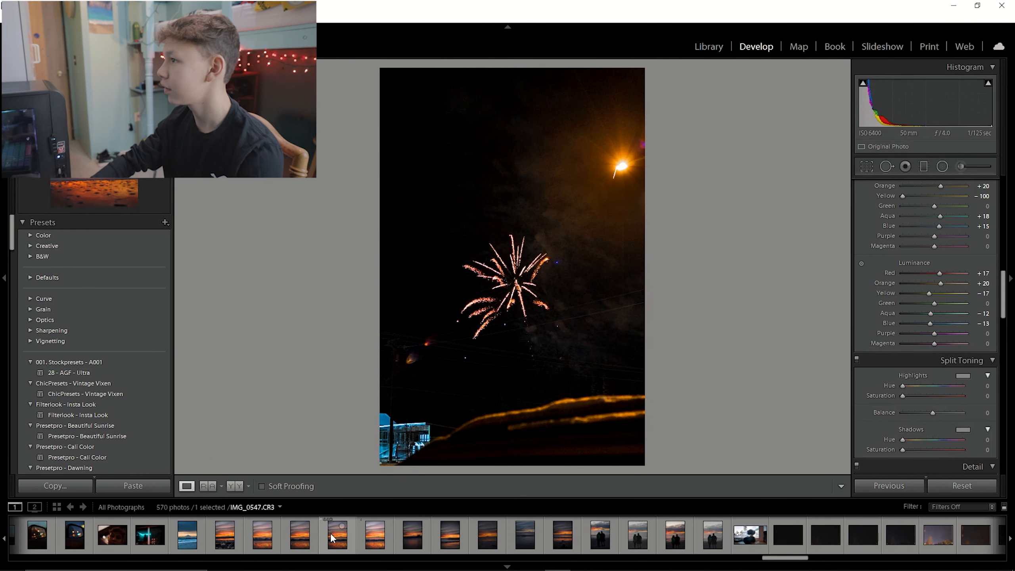
pyautogui.scroll(5, 200, 538)
pyautogui.scroll(5, 200, 538)
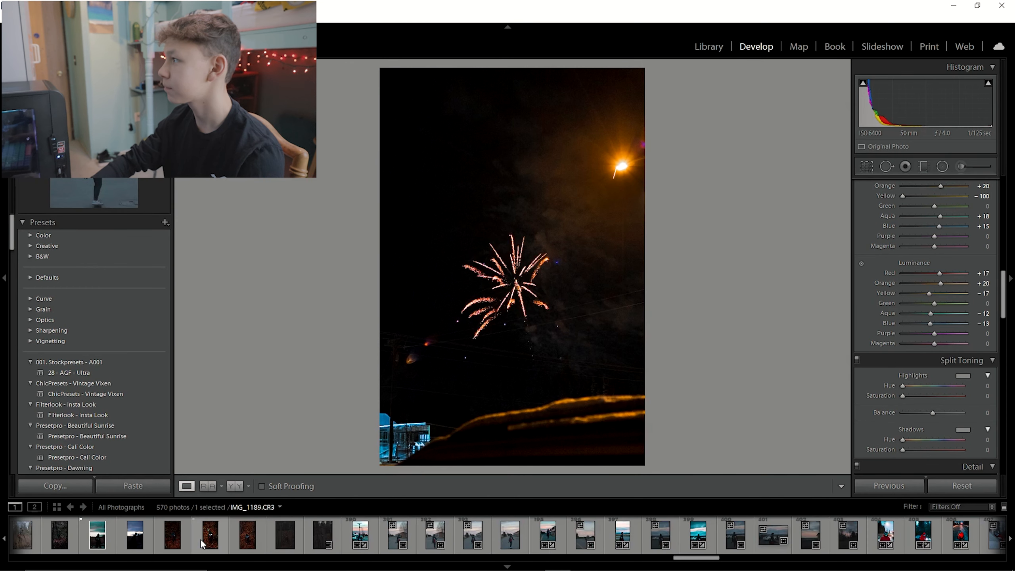
pyautogui.scroll(8, 200, 538)
pyautogui.scroll(10, 200, 538)
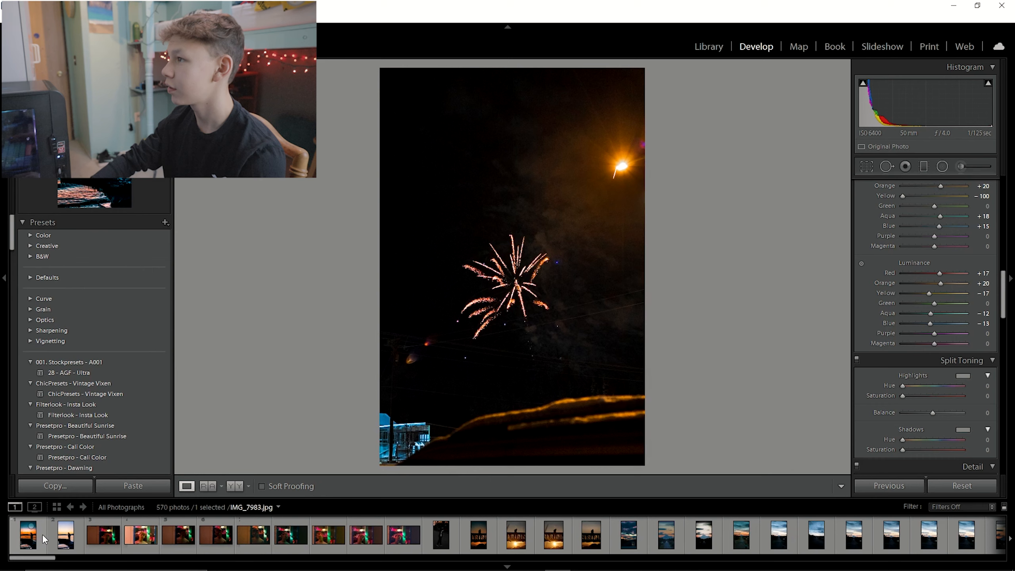
pyautogui.click(42, 535)
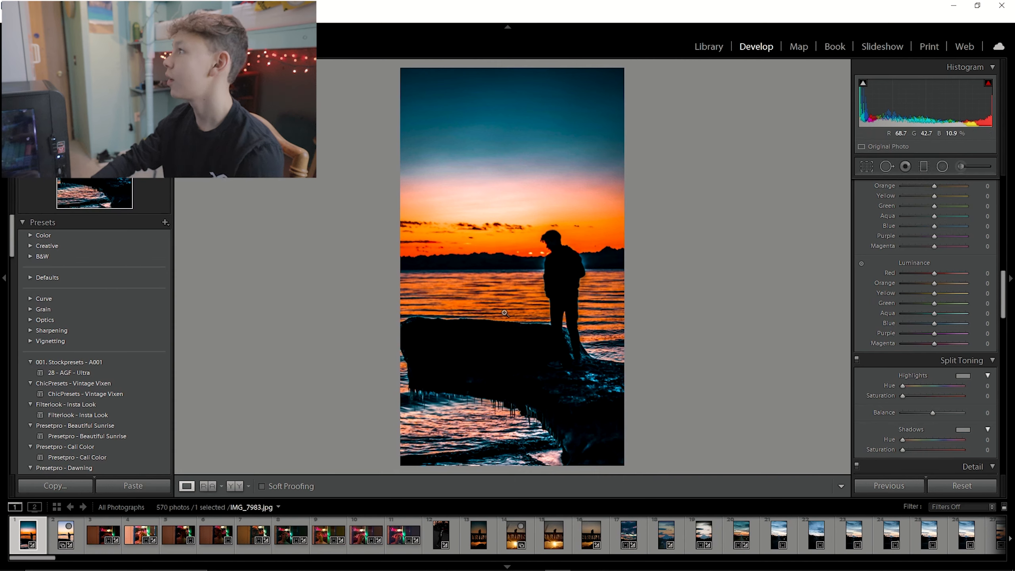
pyautogui.click(74, 537)
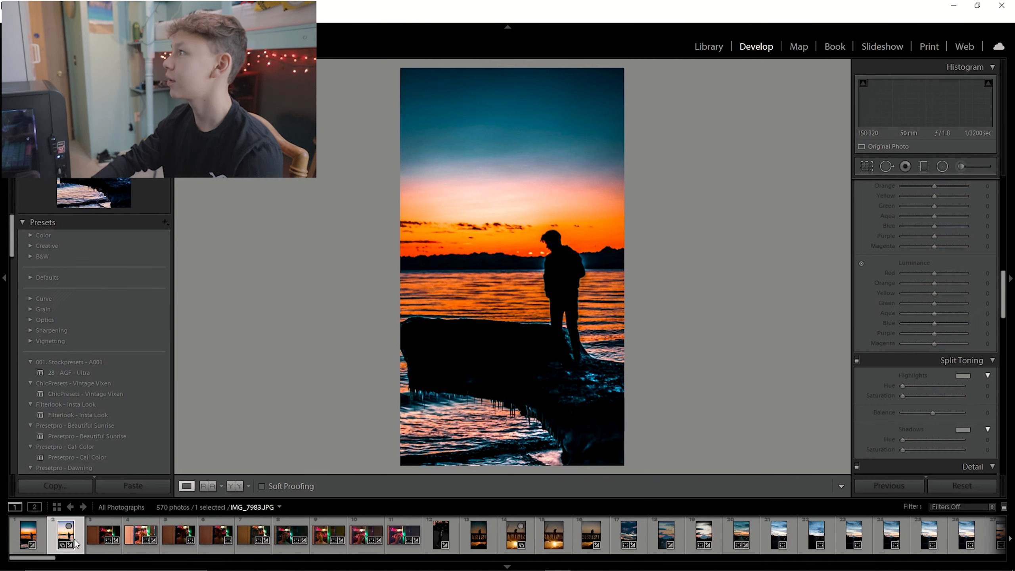
# Set the photo's exposure to -0.35.
pyautogui.scroll(5, 921, 253)
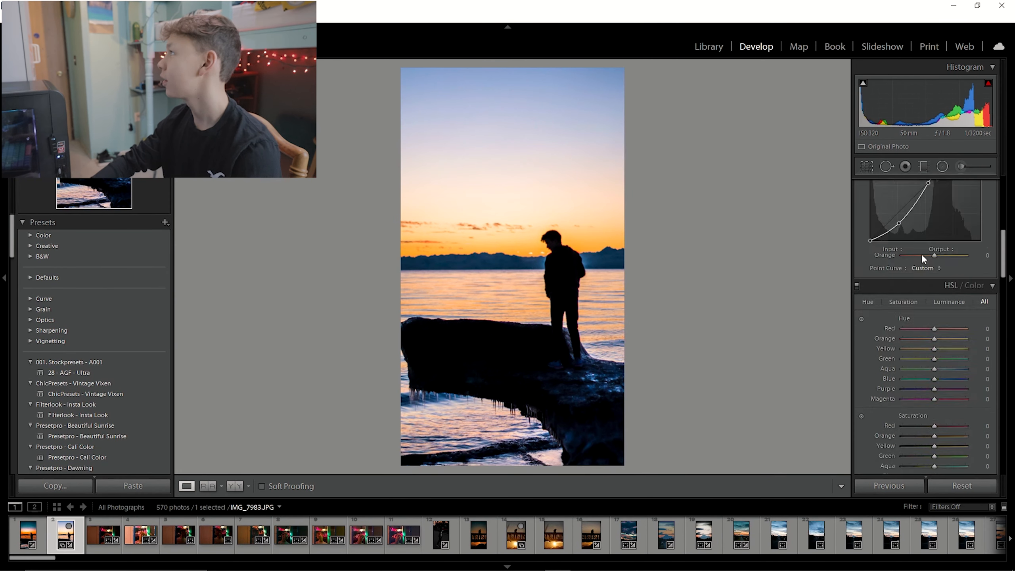
pyautogui.scroll(5, 921, 254)
pyautogui.moveTo(928, 288)
pyautogui.mouseDown()
pyautogui.moveTo(940, 291)
pyautogui.moveTo(929, 292)
pyautogui.mouseUp()
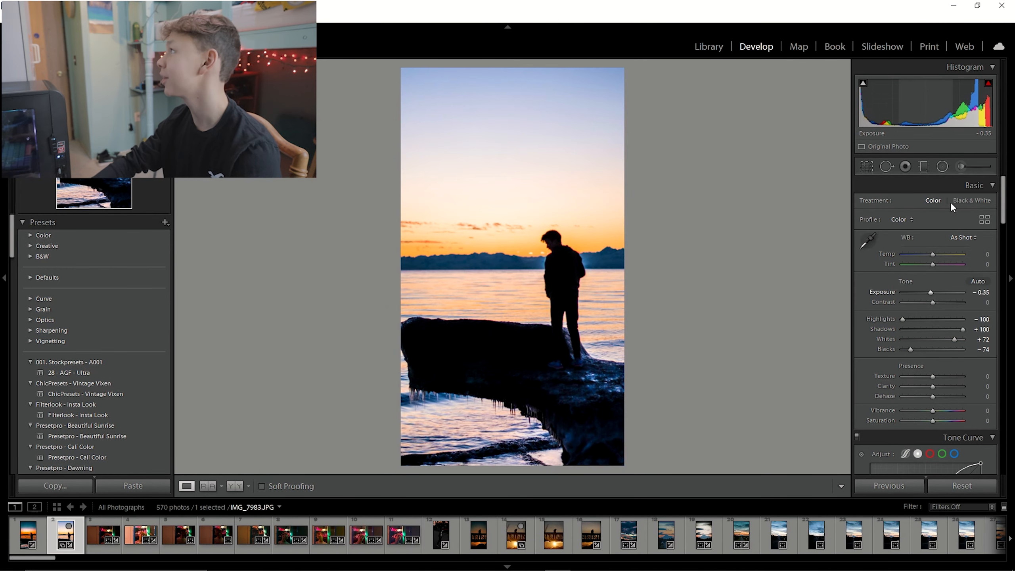
# Draw a radial filter around the sun behind the figure's head and set its feather to 100.
pyautogui.click(942, 166)
pyautogui.moveTo(549, 235); pyautogui.dragTo(579, 264)
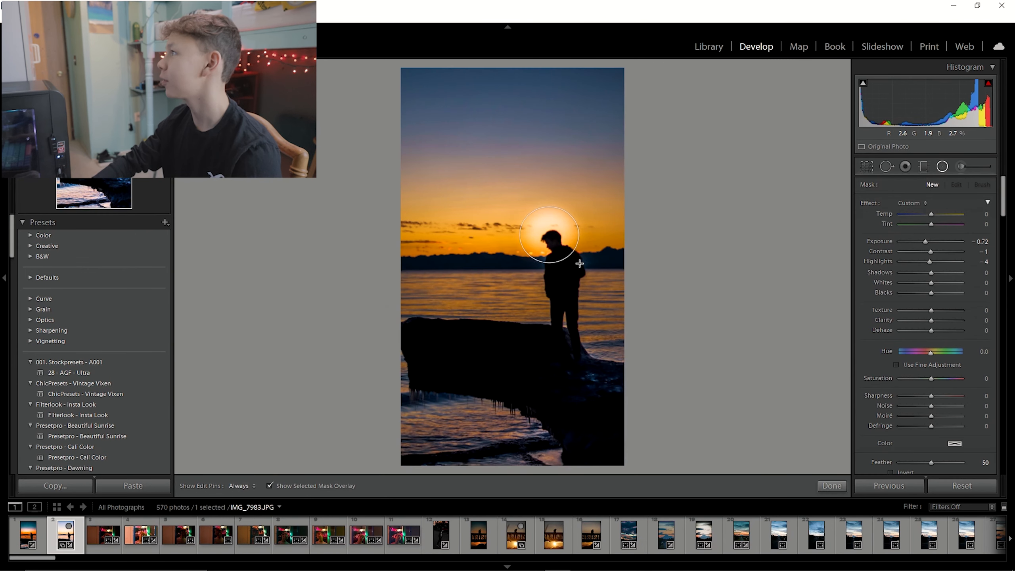
pyautogui.scroll(-3, 919, 320)
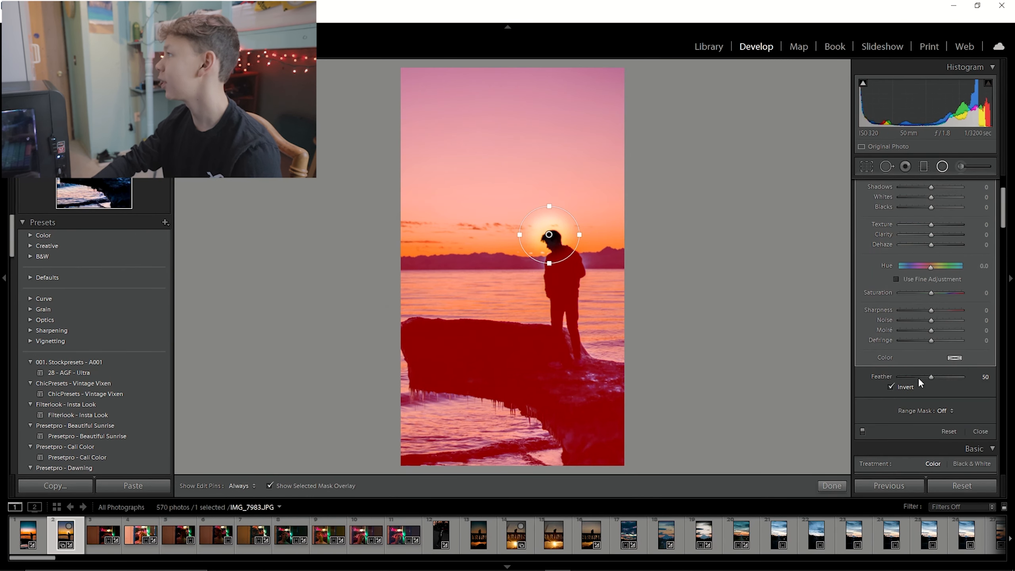
pyautogui.moveTo(919, 377); pyautogui.dragTo(962, 377)
pyautogui.scroll(3, 901, 352)
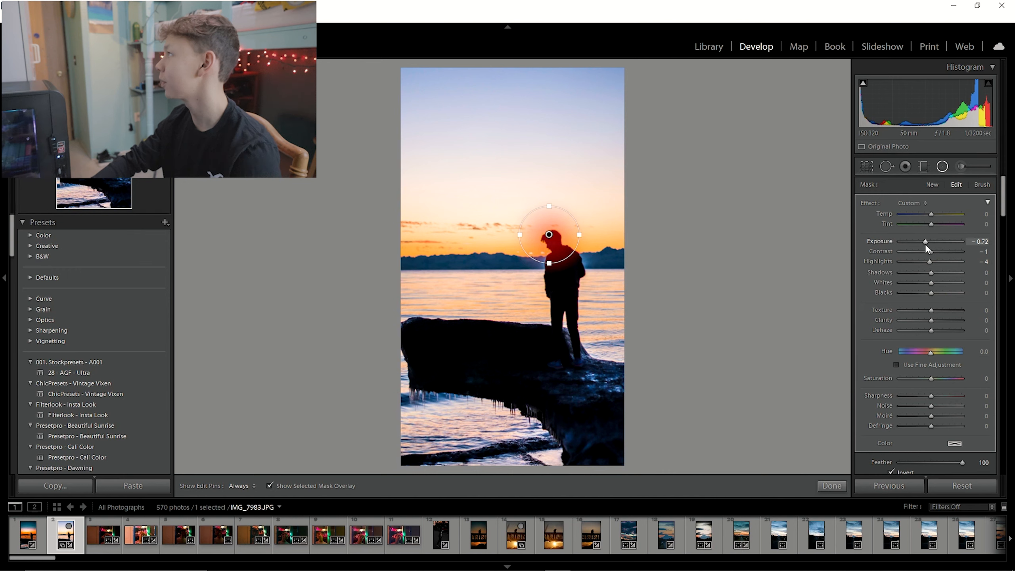
# Set the radial filter's exposure to 1.40 and highlights to 42, then close the filter tool.
pyautogui.click(921, 262)
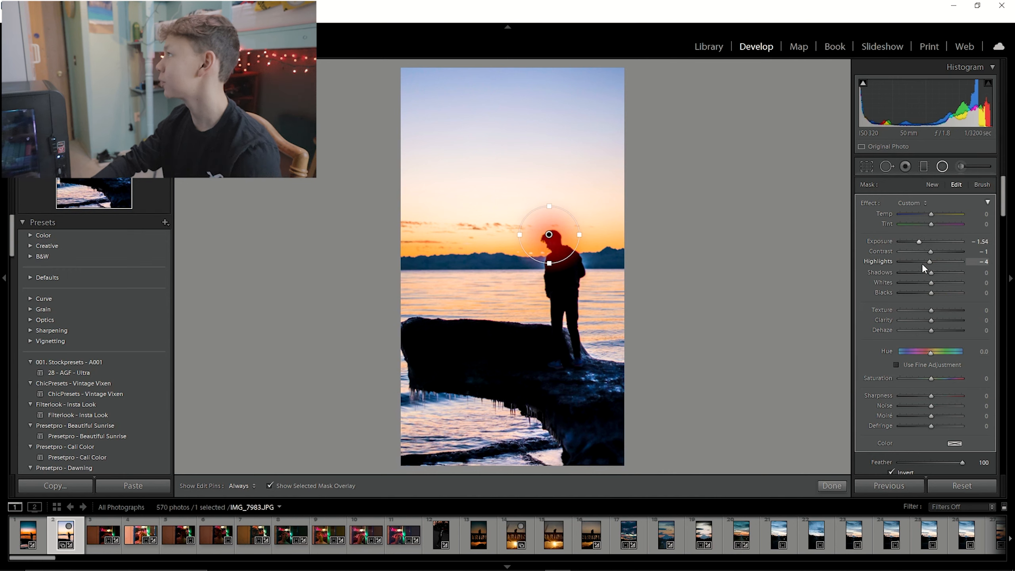
pyautogui.click(942, 166)
pyautogui.click(942, 166)
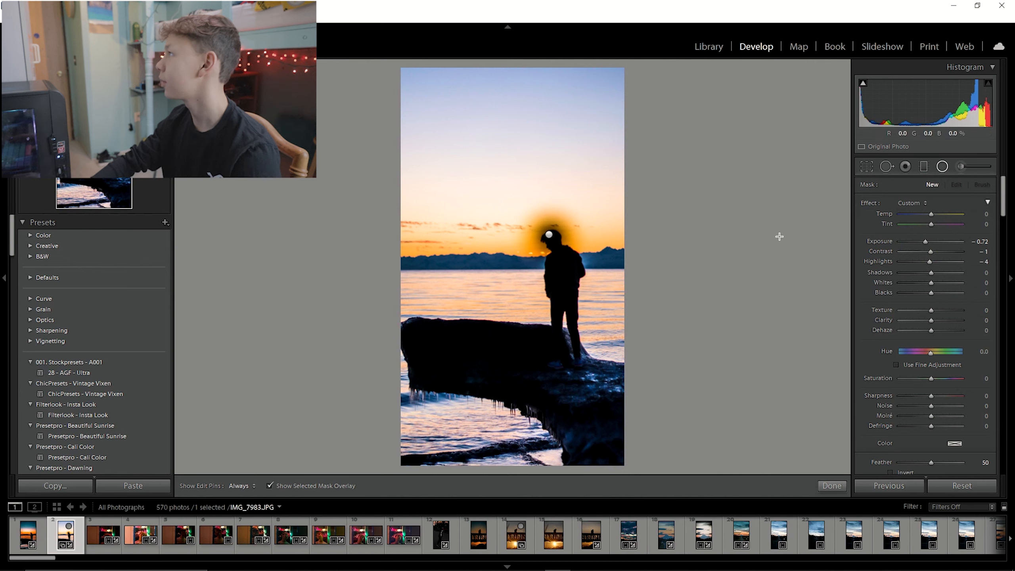
pyautogui.moveTo(930, 263); pyautogui.dragTo(940, 241)
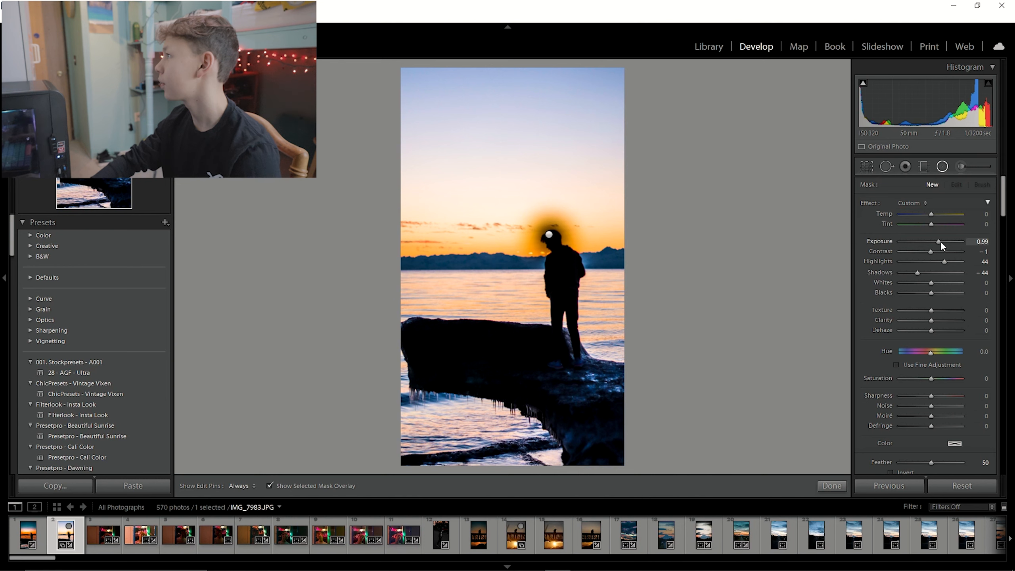
pyautogui.click(550, 235)
pyautogui.moveTo(919, 241); pyautogui.dragTo(937, 263)
pyautogui.click(942, 167)
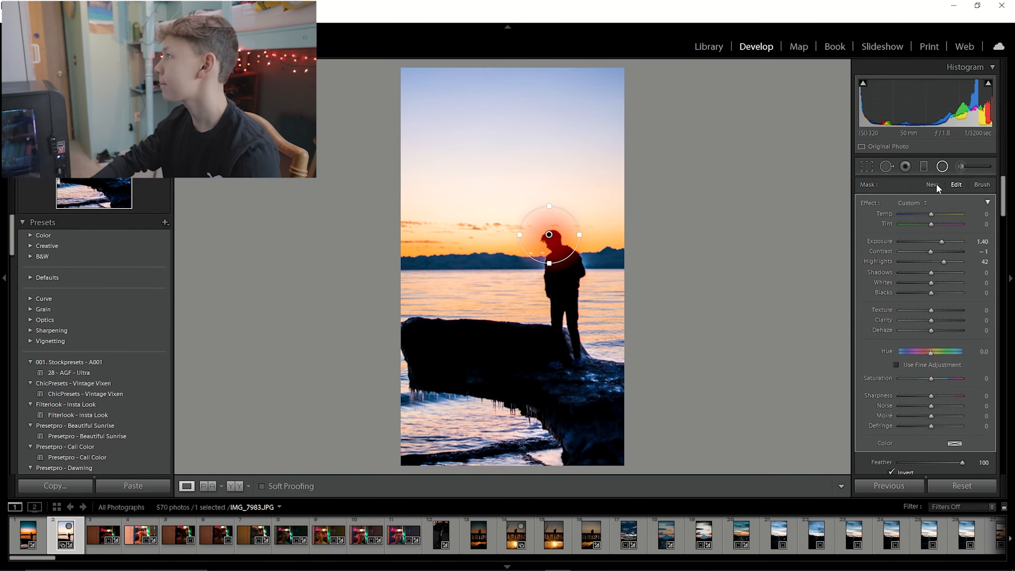
# Zoom in to inspect the glow around the figure's head.
pyautogui.click(588, 257)
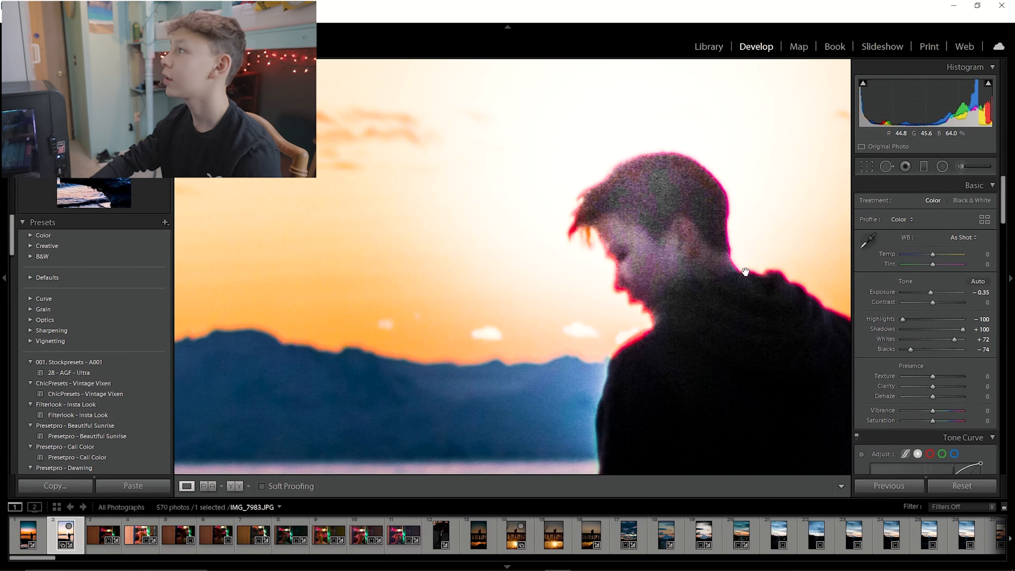
pyautogui.click(638, 246)
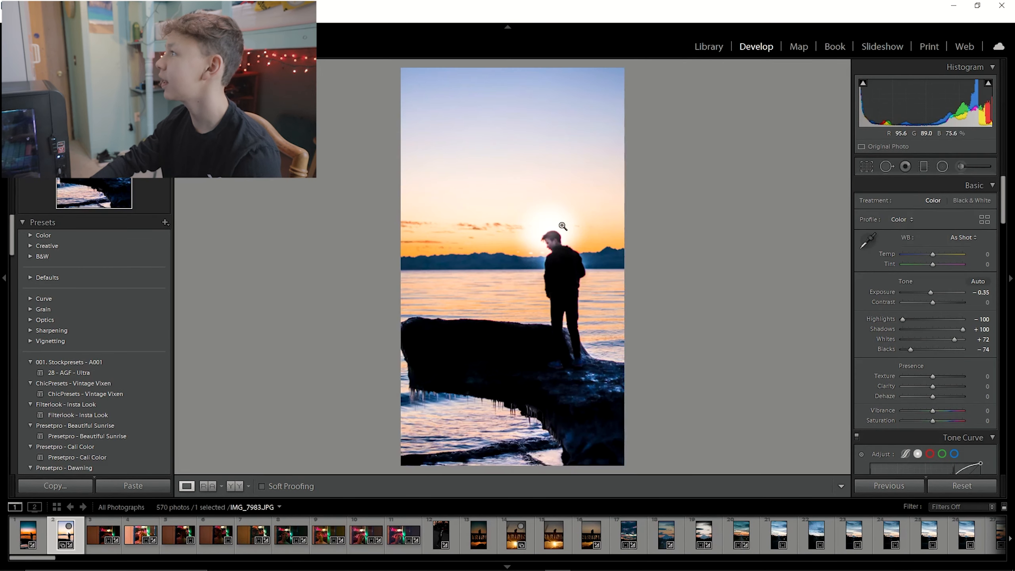
pyautogui.click(561, 218)
pyautogui.click(725, 199)
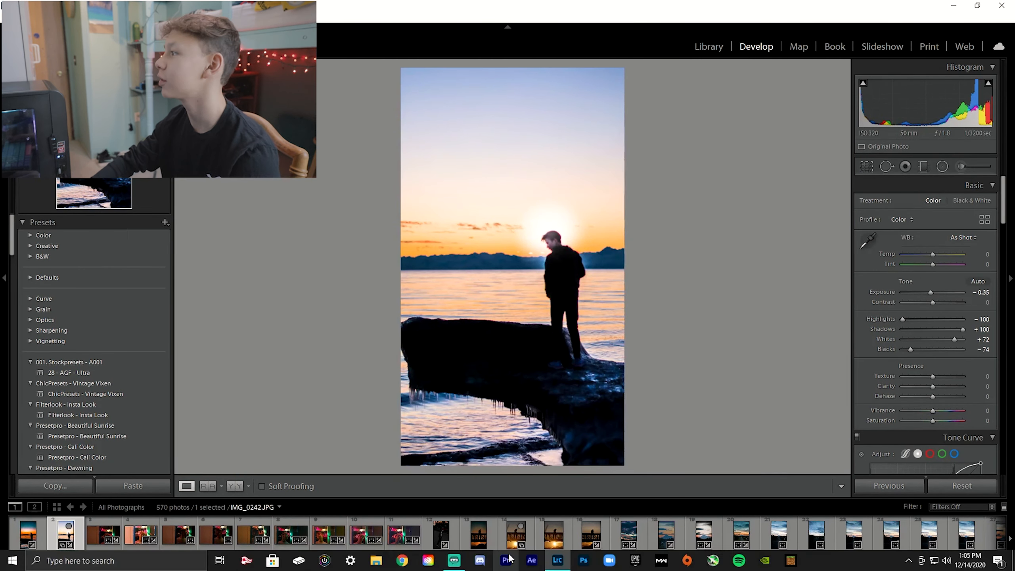
# Browse the neighbouring photos and open the silhouette-on-bridge sunset photo.
pyautogui.click(483, 536)
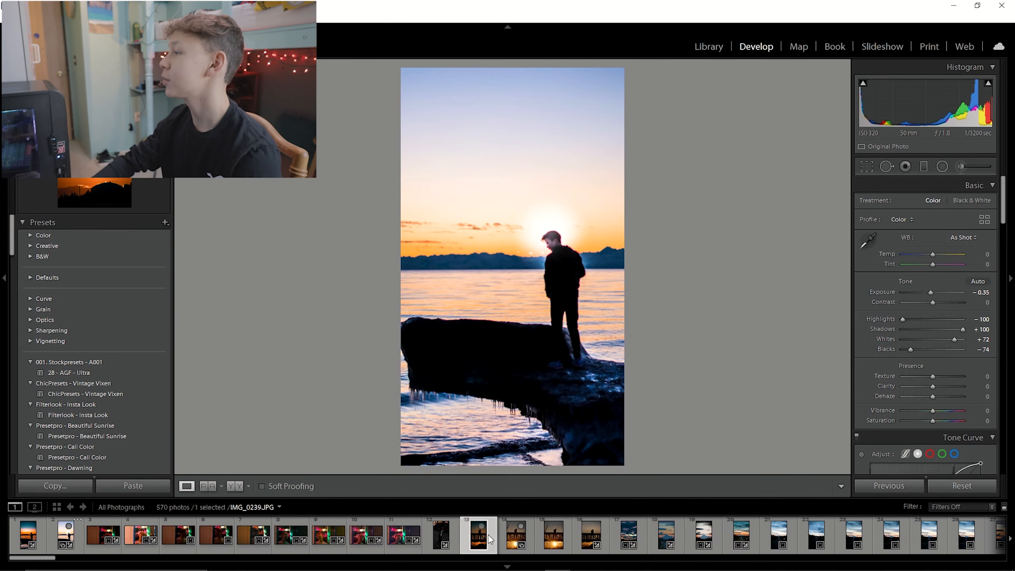
pyautogui.moveTo(525, 175); pyautogui.dragTo(330, 211)
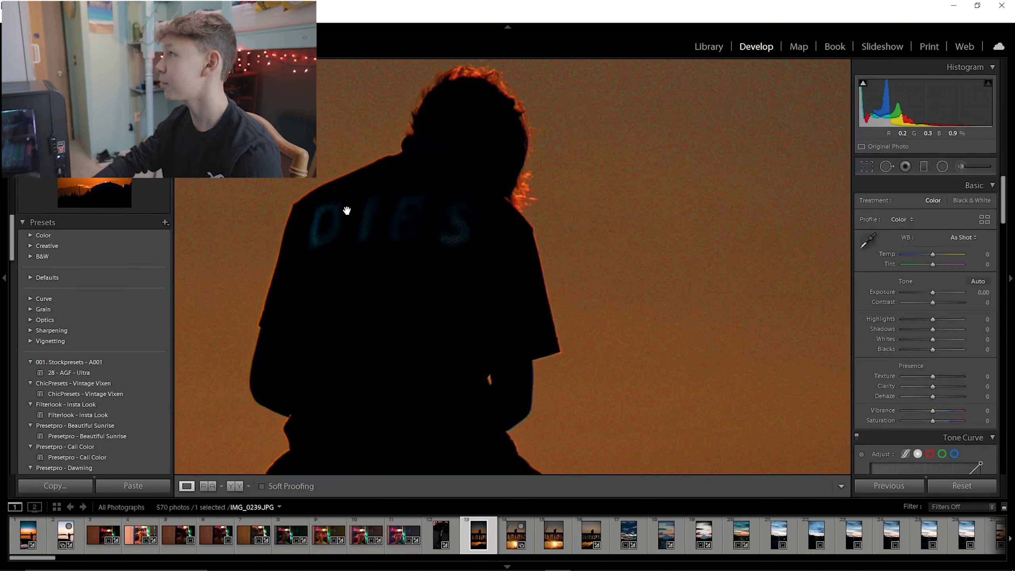
pyautogui.click(428, 337)
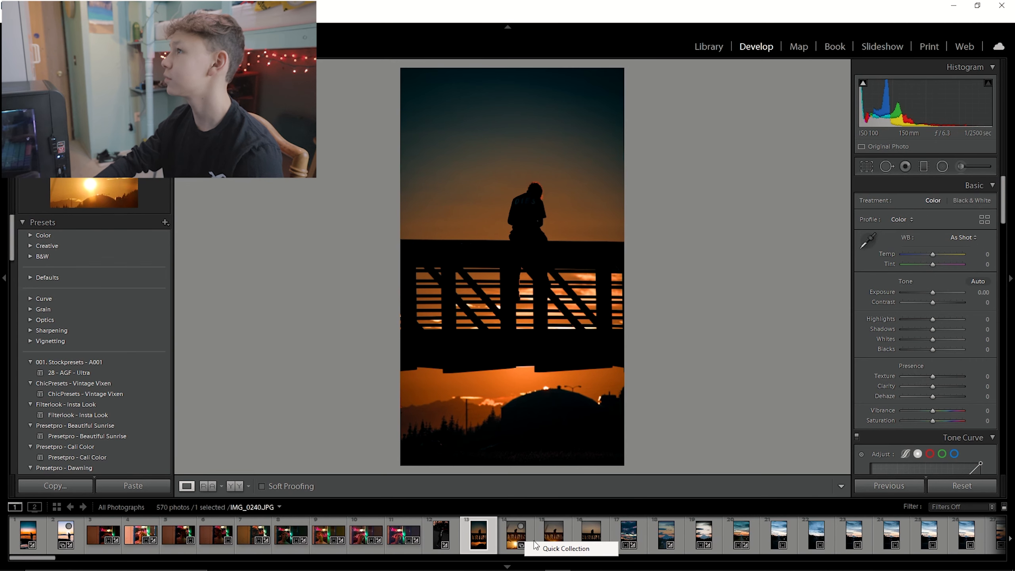
pyautogui.click(598, 536)
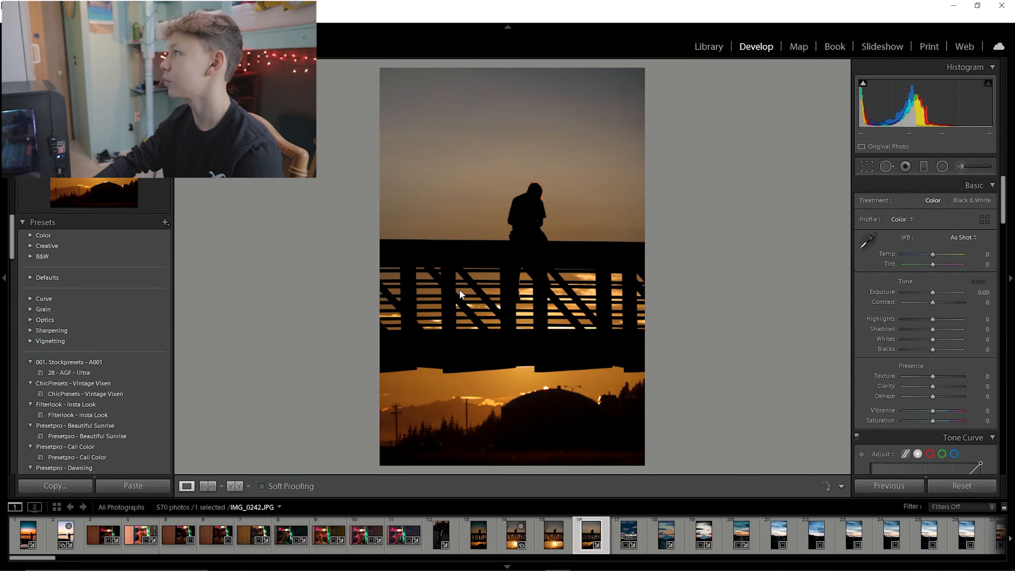
# Raise exposure to +0.35 and draw a graduated filter across the sky down to the figure.
pyautogui.moveTo(933, 292); pyautogui.dragTo(934, 298)
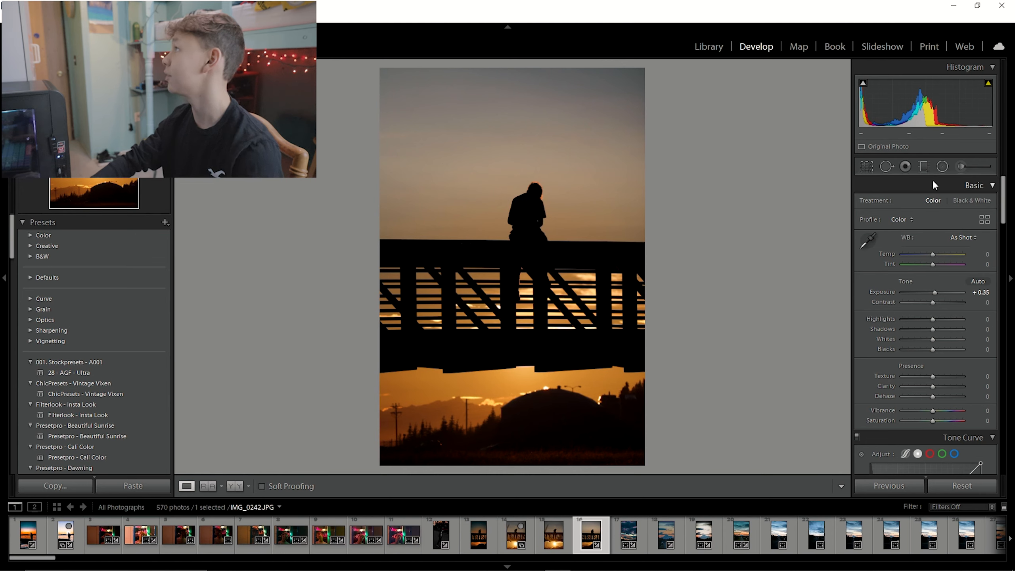
pyautogui.click(924, 166)
pyautogui.moveTo(512, 190); pyautogui.dragTo(516, 243)
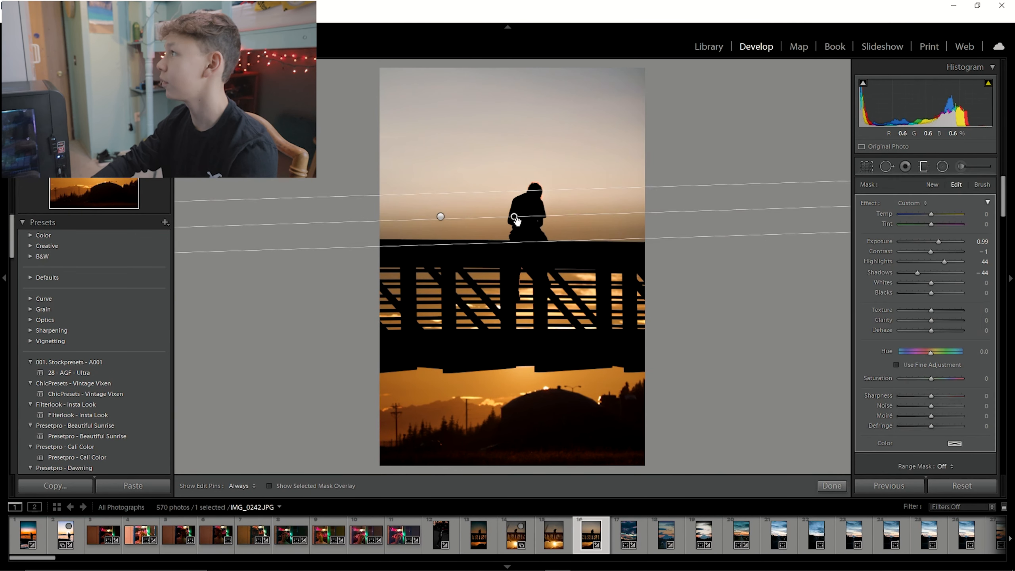
pyautogui.press('o')
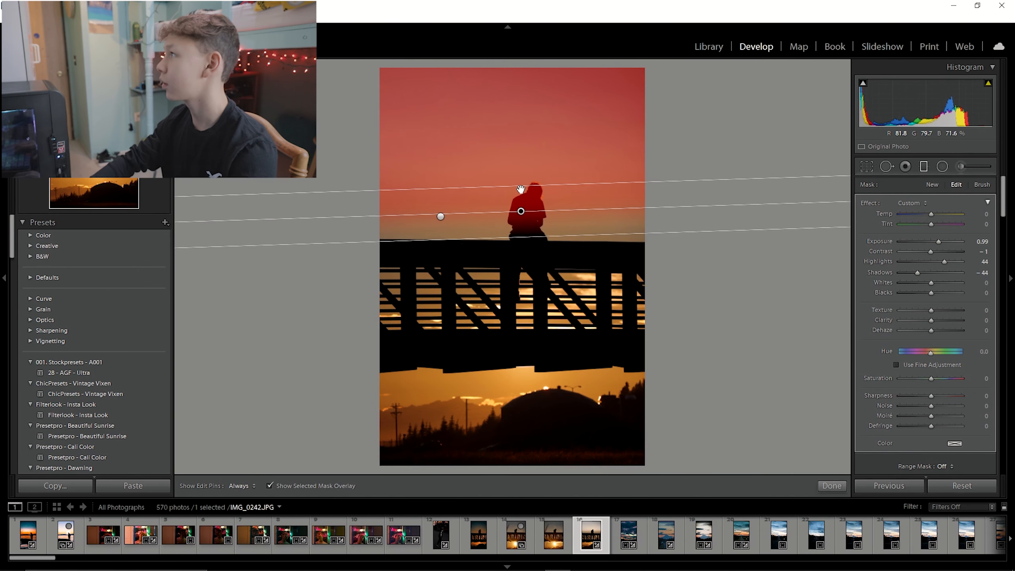
# Reposition the graduated filter and set its exposure to 2.02, highlights to -56 and shadows to 74.
pyautogui.moveTo(520, 187); pyautogui.dragTo(521, 219)
pyautogui.moveTo(943, 241); pyautogui.dragTo(954, 262)
pyautogui.click(942, 166)
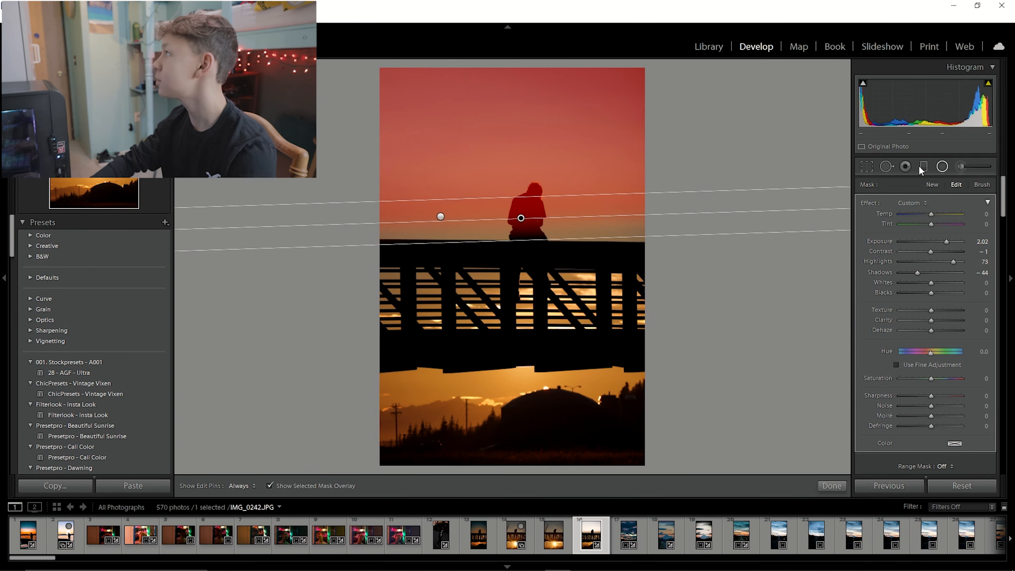
pyautogui.click(928, 165)
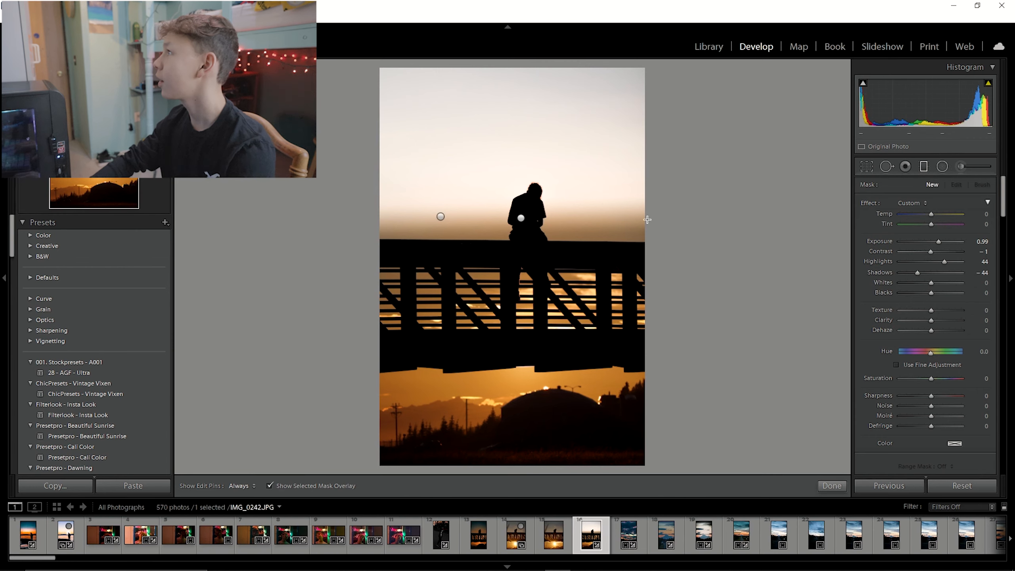
pyautogui.click(521, 218)
pyautogui.moveTo(916, 272)
pyautogui.mouseDown()
pyautogui.moveTo(953, 270)
pyautogui.moveTo(913, 260)
pyautogui.mouseUp()
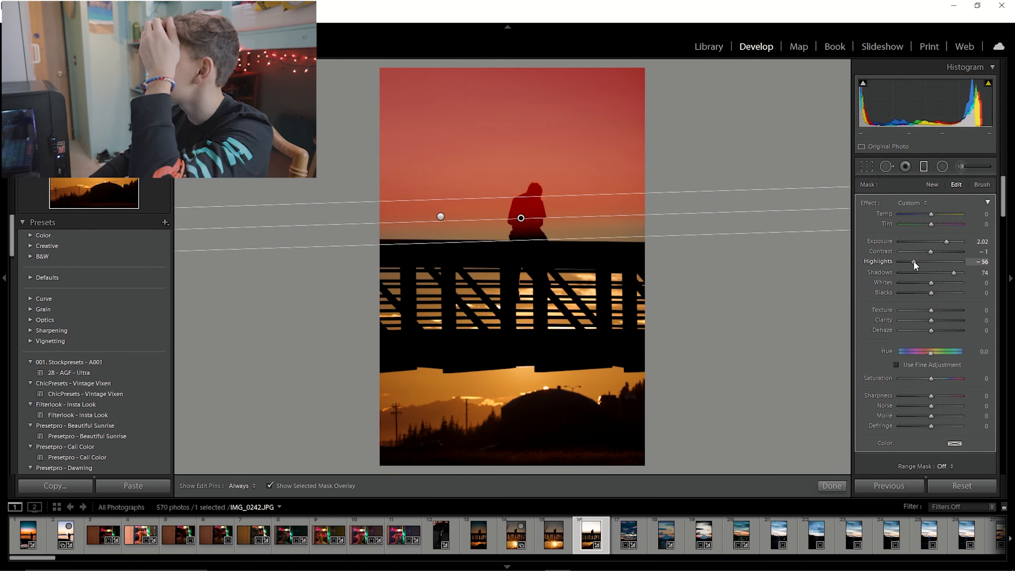
pyautogui.click(924, 168)
# Reduce the graduated filter's shadows to -6 and exposure to 0.72, then close the filter tool.
pyautogui.click(533, 201)
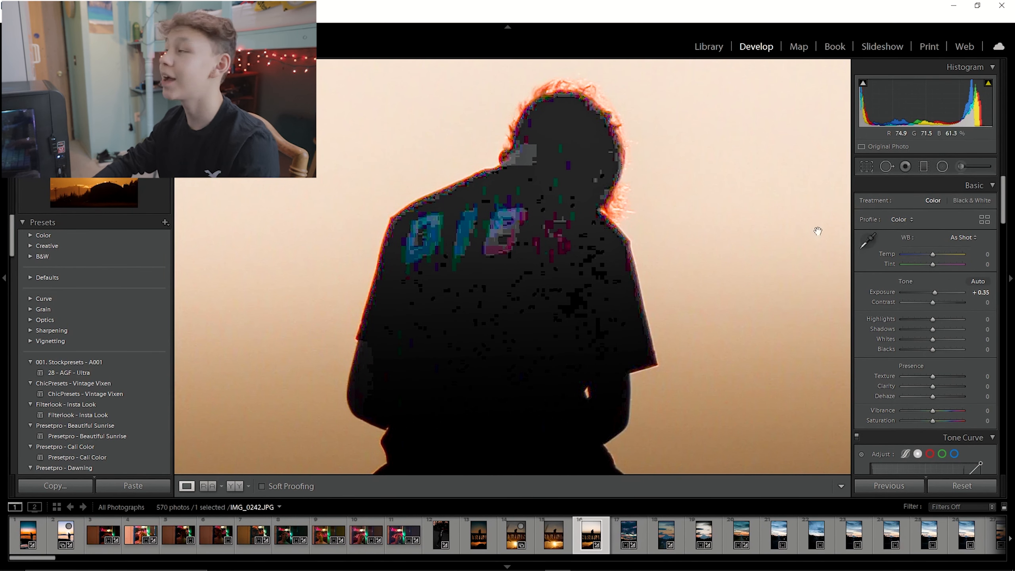
pyautogui.click(924, 168)
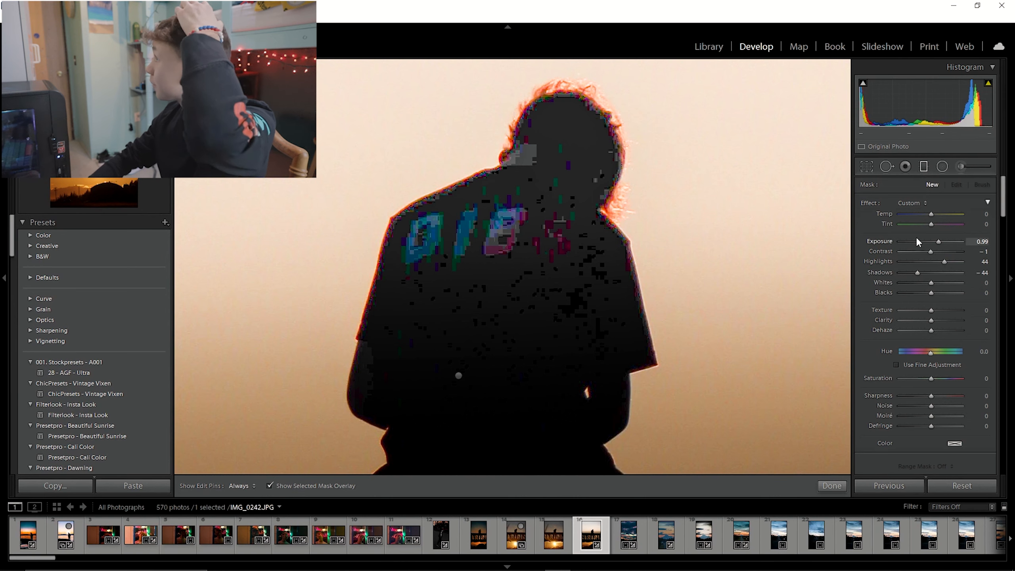
pyautogui.click(458, 376)
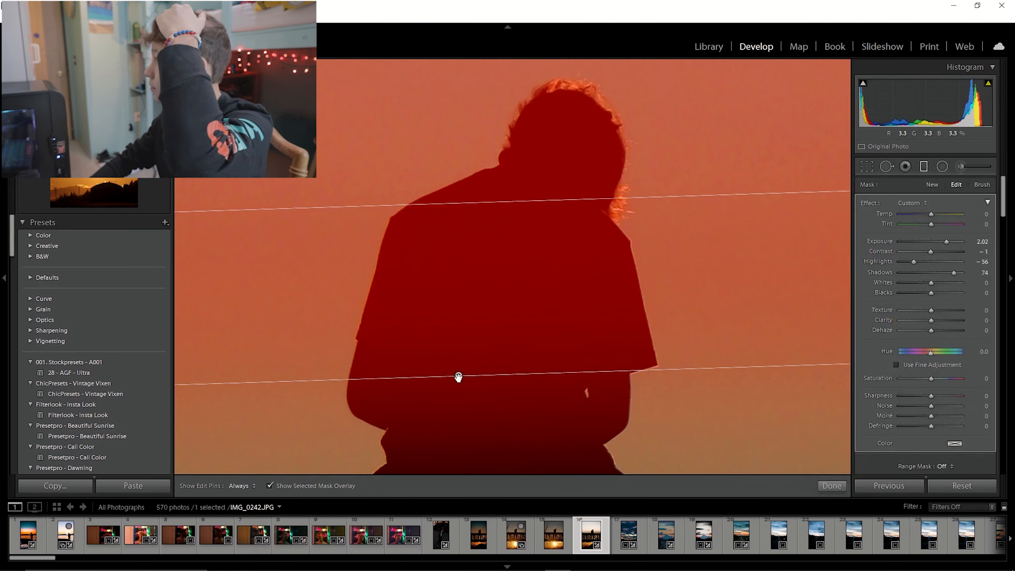
pyautogui.press('o')
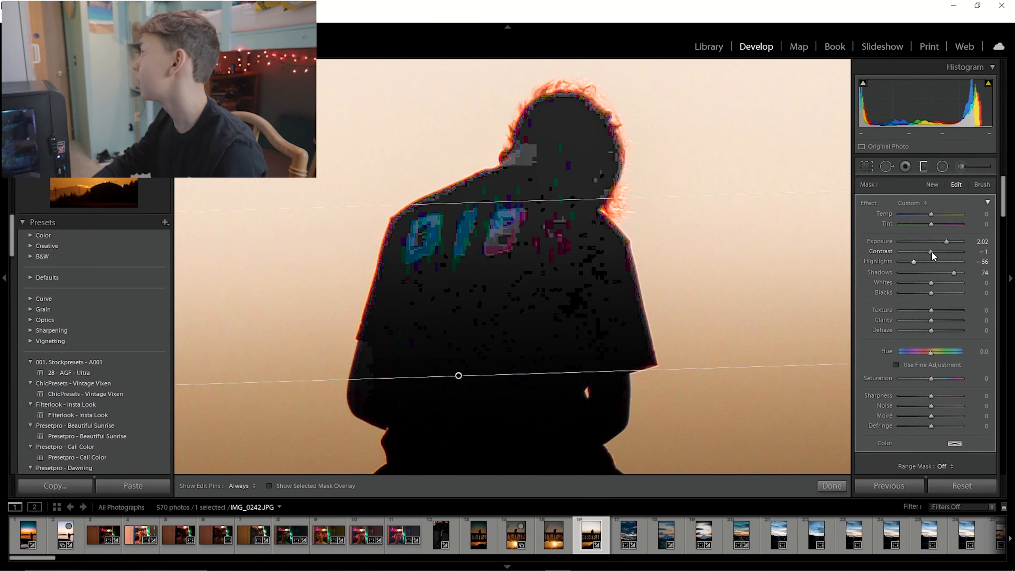
pyautogui.moveTo(954, 272); pyautogui.dragTo(930, 286)
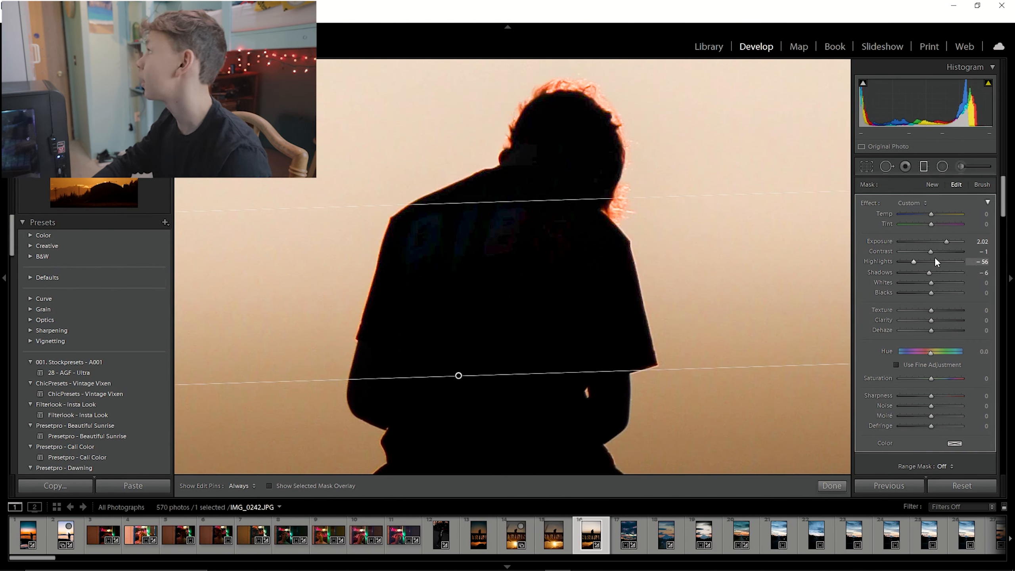
pyautogui.moveTo(941, 245); pyautogui.dragTo(933, 242)
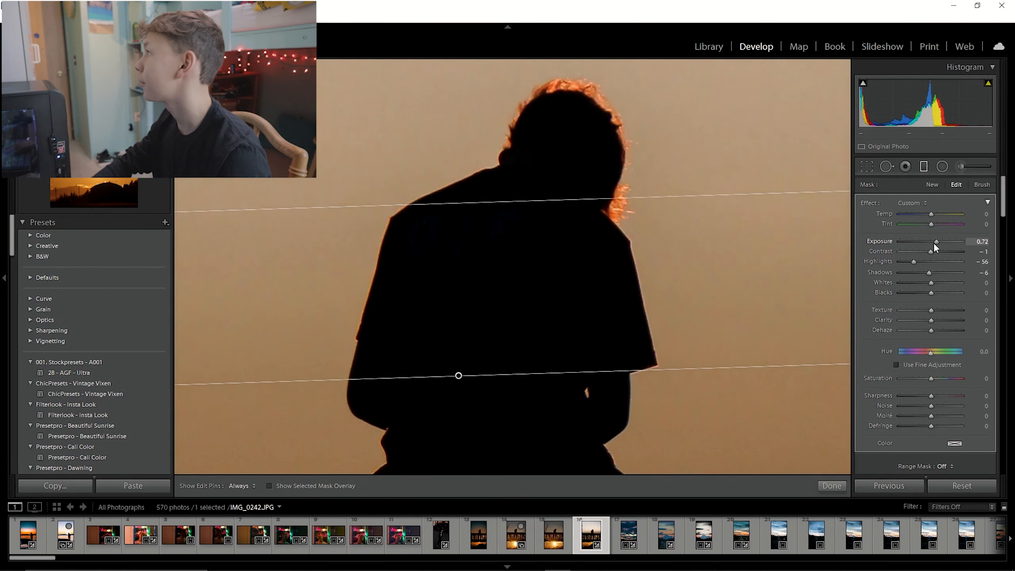
pyautogui.click(924, 166)
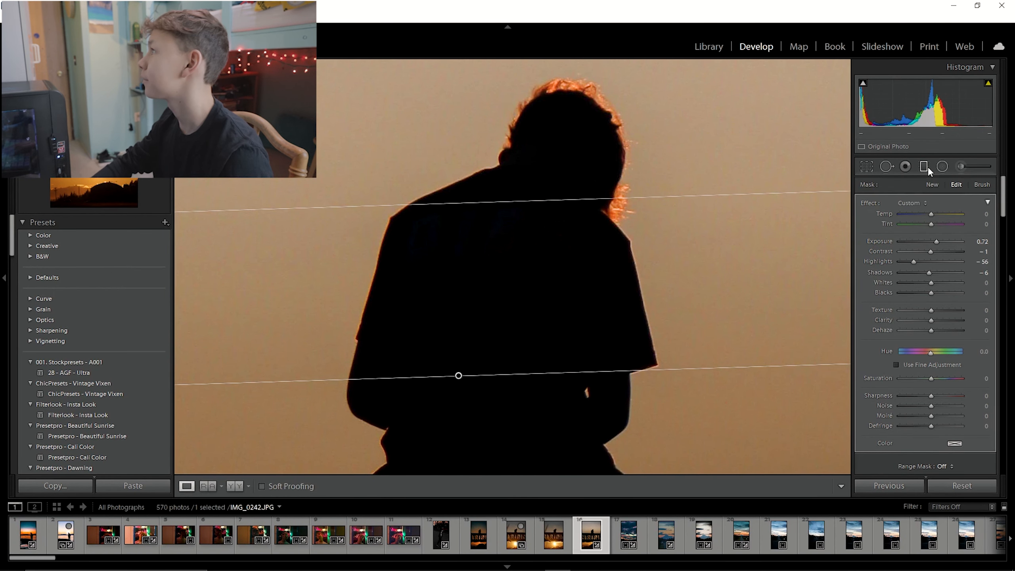
# Fit the photo in view and add two tone curve points, at about 199/211 in the highlights and 73/63 in the shadows.
pyautogui.click(923, 167)
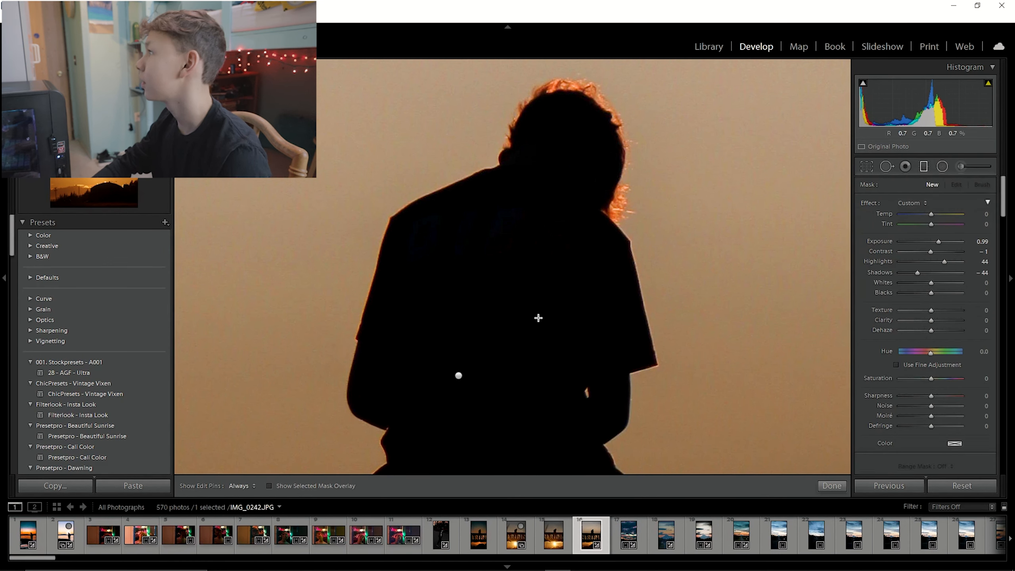
pyautogui.click(923, 163)
pyautogui.click(646, 324)
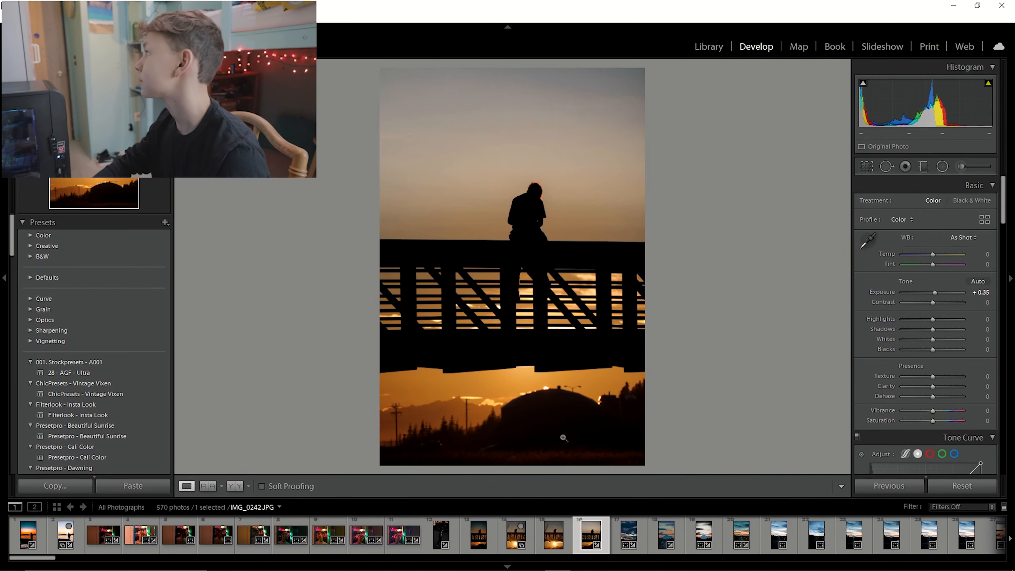
pyautogui.scroll(-6, 878, 356)
pyautogui.scroll(5, 893, 280)
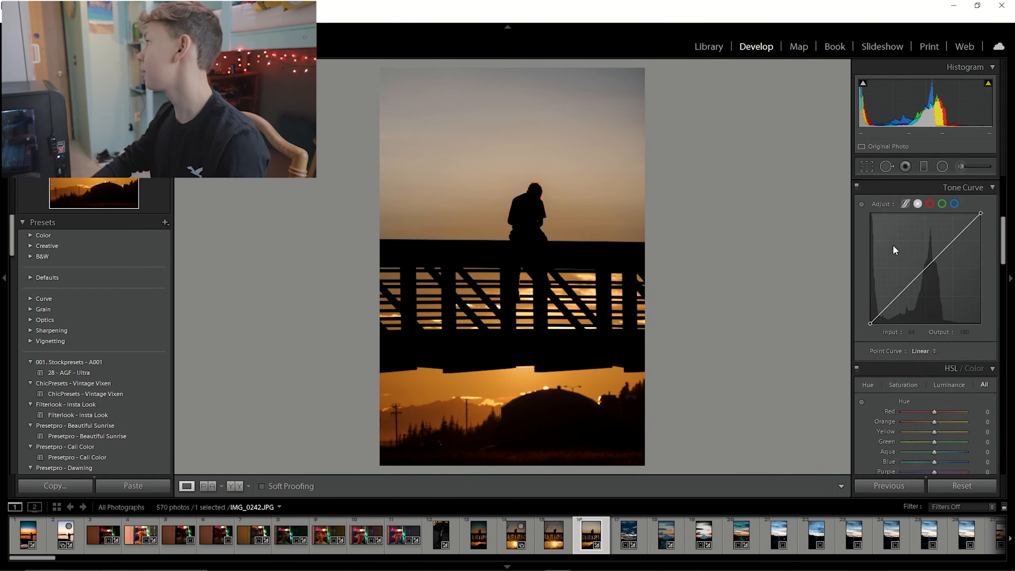
pyautogui.moveTo(954, 323); pyautogui.dragTo(956, 317)
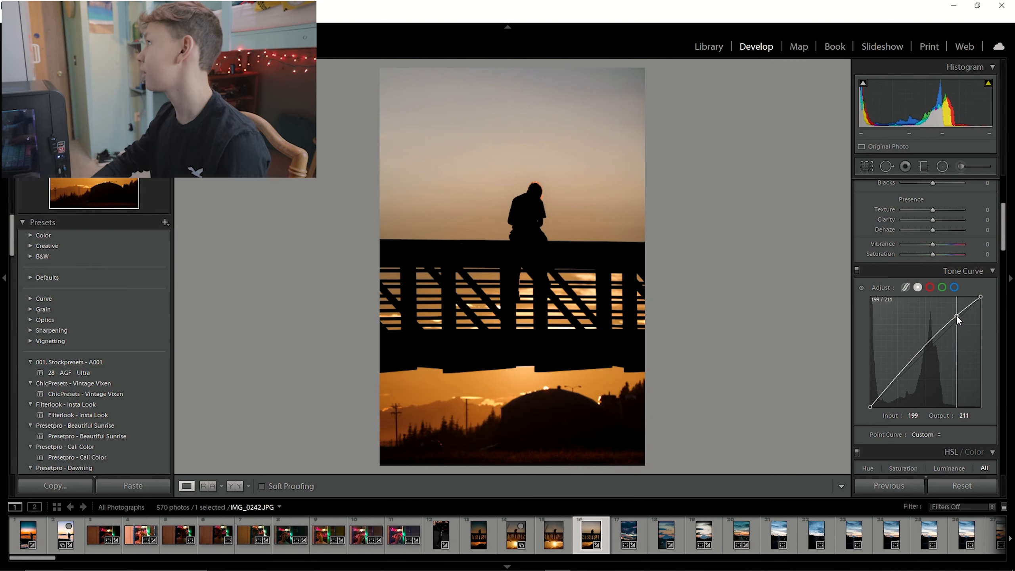
pyautogui.moveTo(901, 378); pyautogui.dragTo(901, 378)
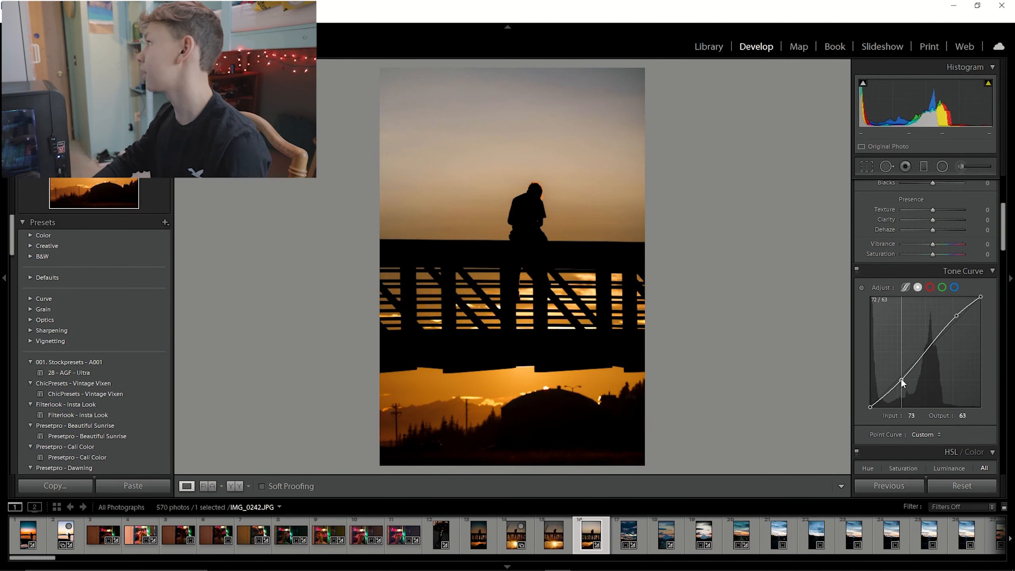
# Shift the HSL hues: red to -17, orange to -15, aqua to -22 and blue to -23.
pyautogui.scroll(-4, 902, 388)
pyautogui.moveTo(936, 330); pyautogui.dragTo(926, 340)
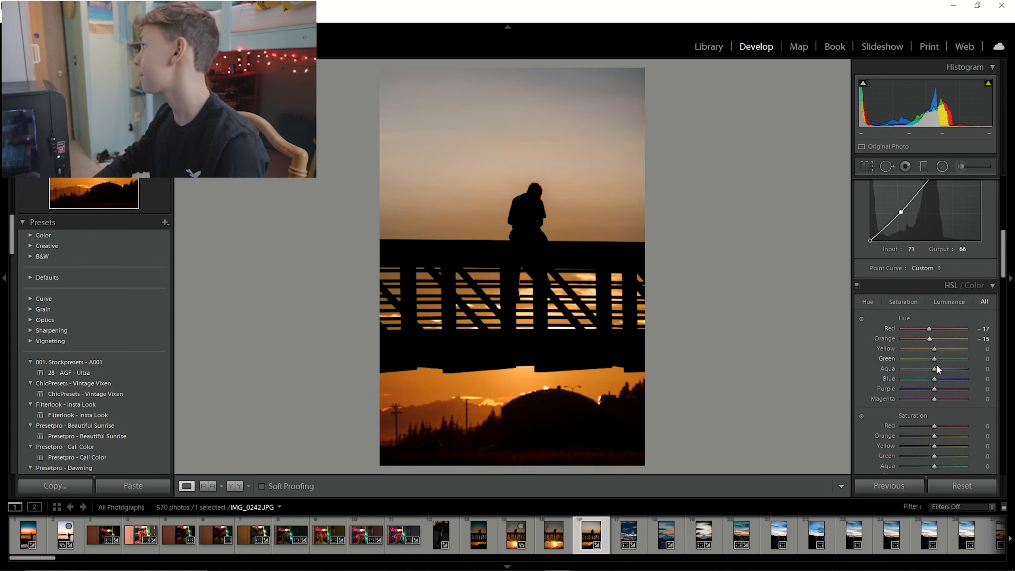
pyautogui.moveTo(933, 371); pyautogui.dragTo(926, 381)
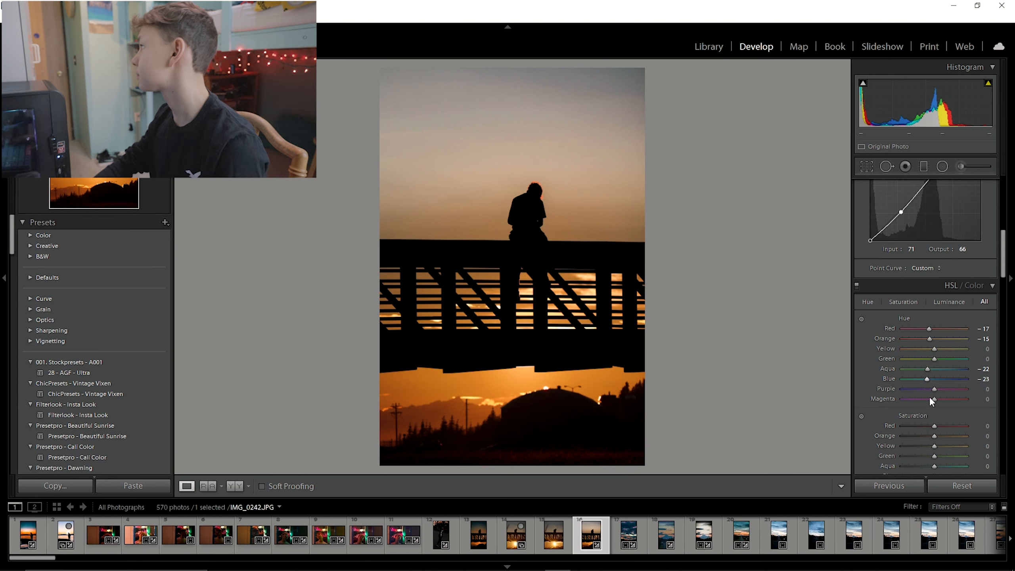
# Set saturation of red +20, orange +22, yellow -45, aqua +23, blue +20, and red and orange luminance to -12.
pyautogui.scroll(-3, 931, 406)
pyautogui.moveTo(934, 343); pyautogui.dragTo(918, 369)
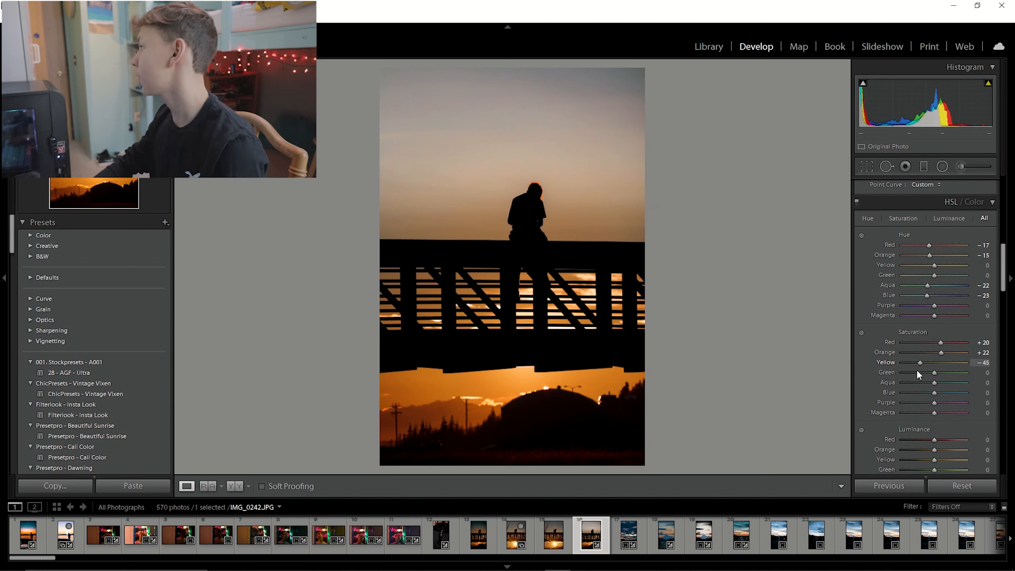
pyautogui.scroll(-3, 917, 374)
pyautogui.moveTo(934, 299); pyautogui.dragTo(941, 310)
pyautogui.moveTo(935, 357); pyautogui.dragTo(982, 386)
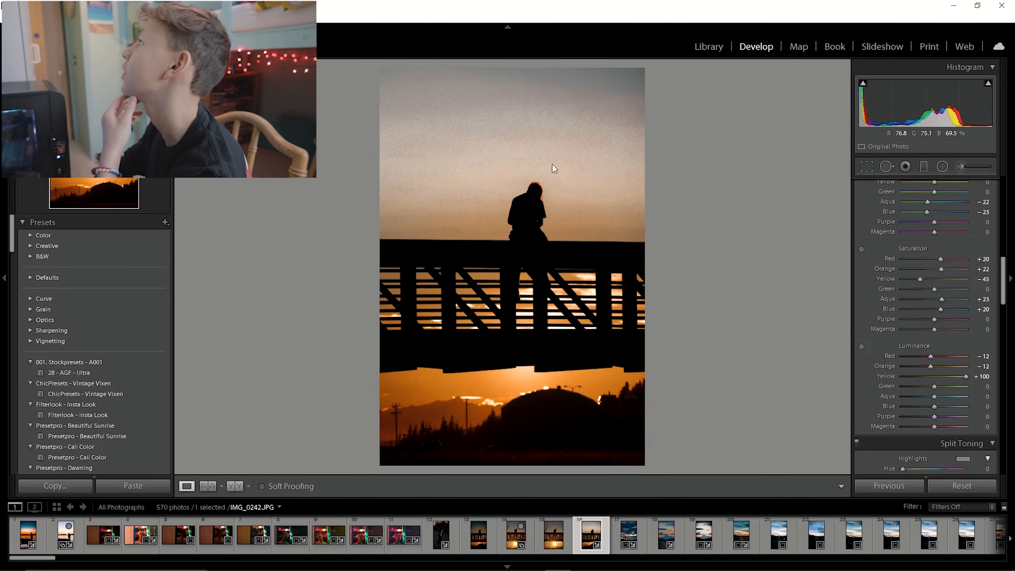
# Set yellow luminance to -10 and aqua and blue luminance to -22.
pyautogui.click(552, 164)
pyautogui.click(457, 255)
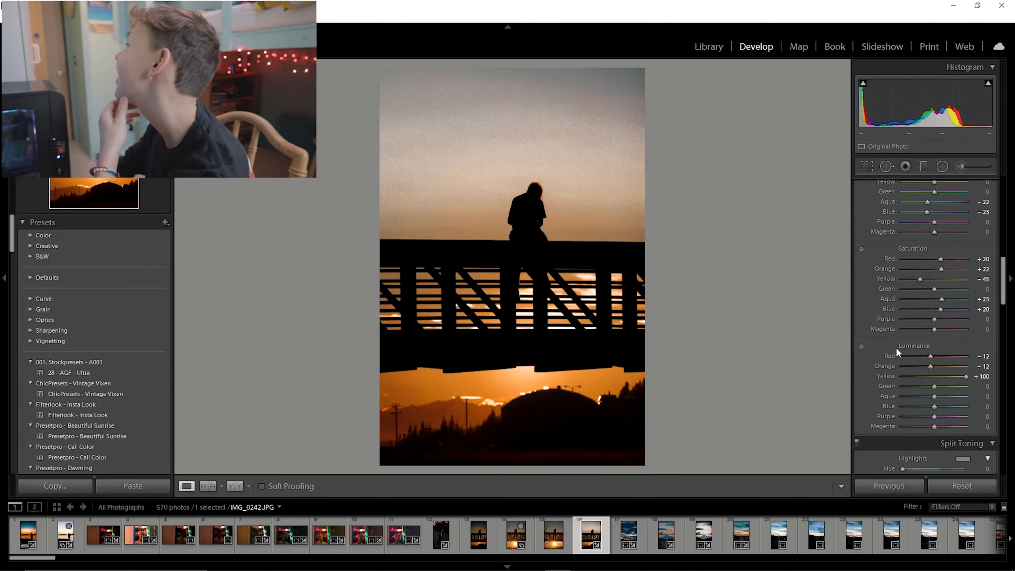
pyautogui.moveTo(968, 380); pyautogui.dragTo(927, 378)
pyautogui.click(552, 249)
pyautogui.click(559, 258)
pyautogui.moveTo(934, 407); pyautogui.dragTo(928, 408)
pyautogui.click(930, 397)
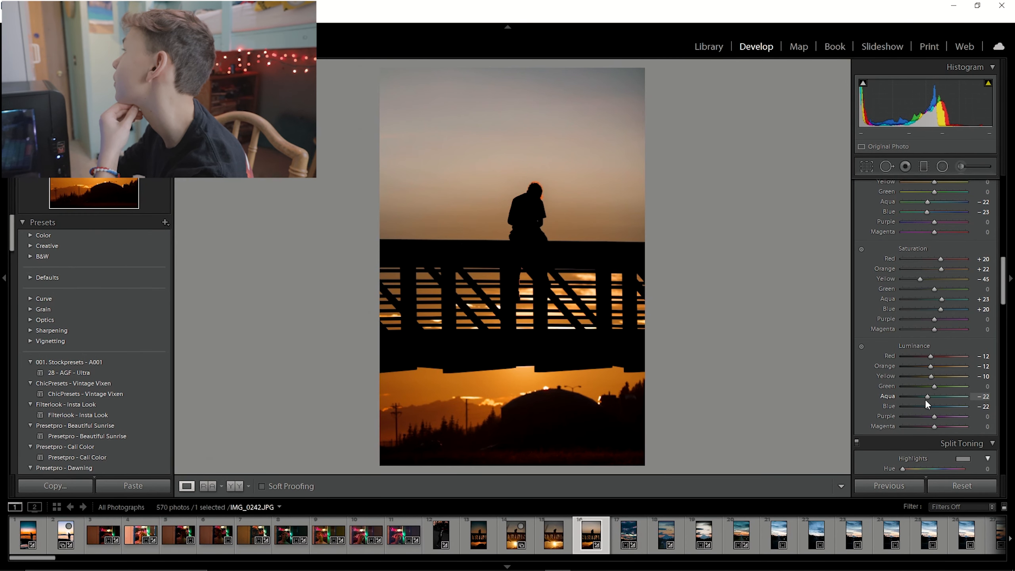
# Open the graduated filter tool and set the new mask's shadows to 6.
pyautogui.scroll(5, 879, 272)
pyautogui.scroll(3, 875, 256)
pyautogui.click(923, 166)
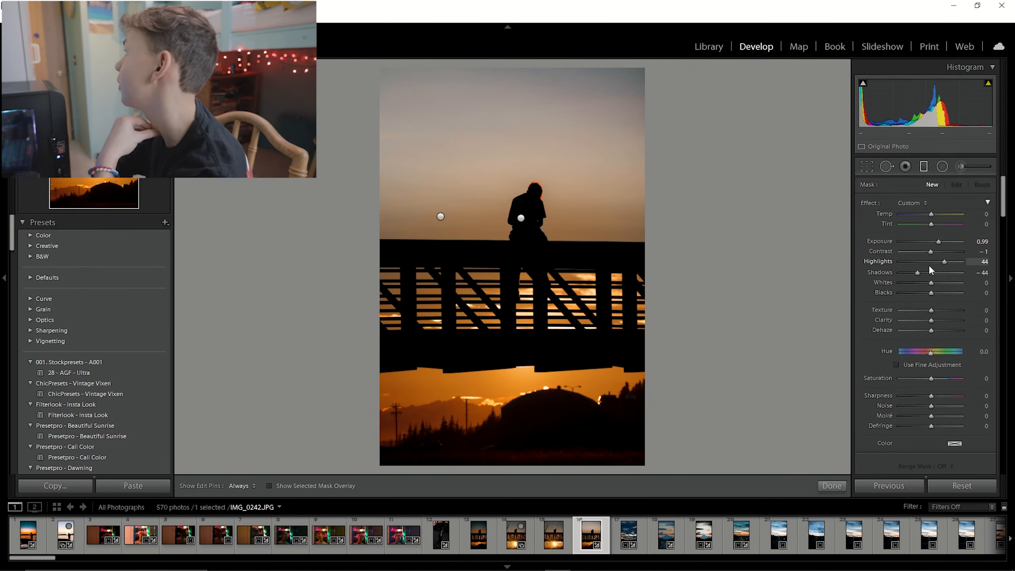
pyautogui.moveTo(917, 274); pyautogui.dragTo(931, 275)
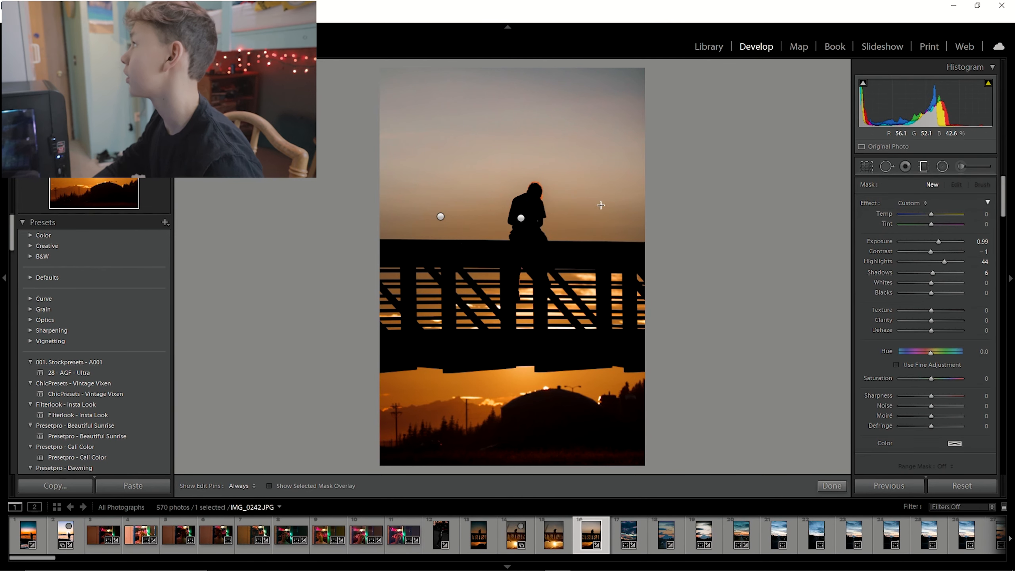
# Zoom in on the figure, select the sky graduated filter, and set its exposure to 2.43 and highlights to -100.
pyautogui.click(923, 166)
pyautogui.click(534, 246)
pyautogui.moveTo(557, 208); pyautogui.dragTo(565, 452)
pyautogui.click(923, 166)
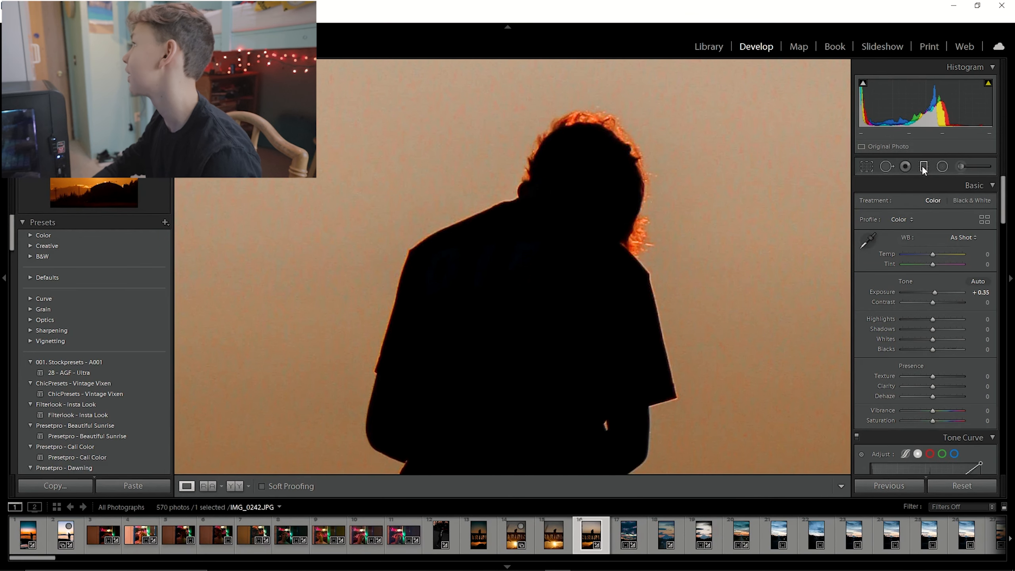
pyautogui.click(479, 414)
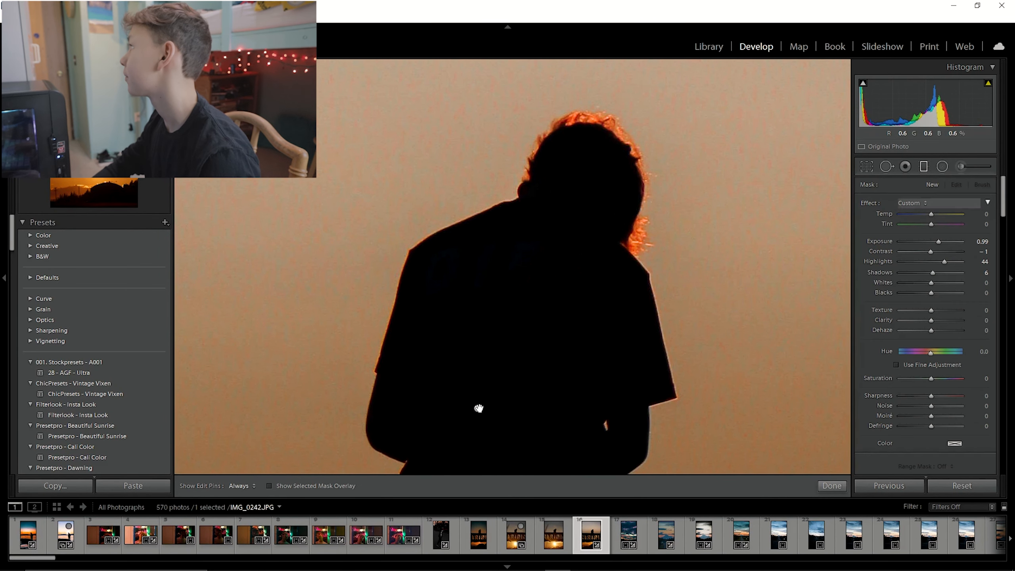
pyautogui.moveTo(520, 237); pyautogui.dragTo(523, 231)
pyautogui.press('o')
pyautogui.press('o')
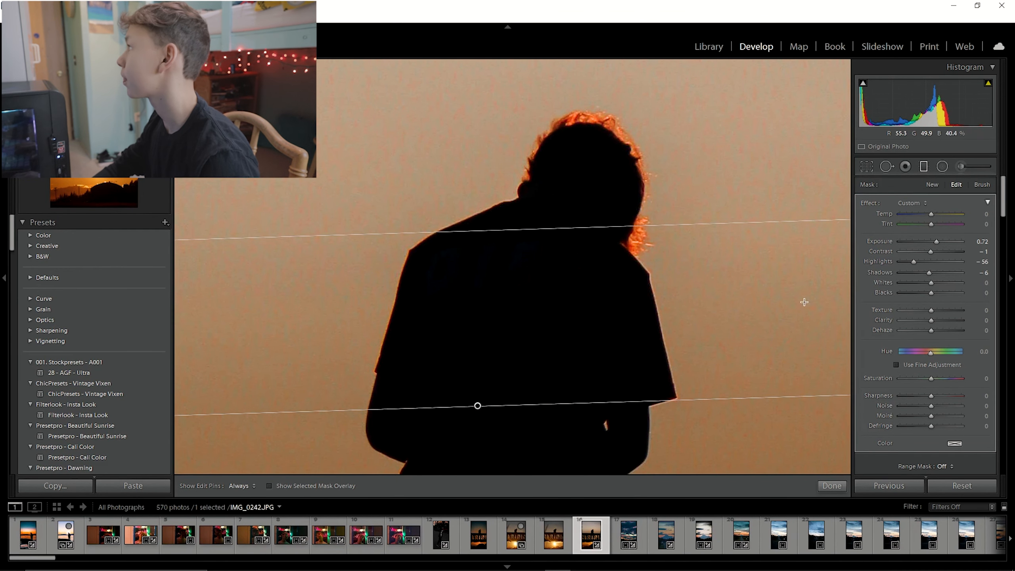
pyautogui.moveTo(939, 242)
pyautogui.mouseDown()
pyautogui.moveTo(969, 247)
pyautogui.moveTo(943, 242)
pyautogui.moveTo(952, 245)
pyautogui.mouseUp()
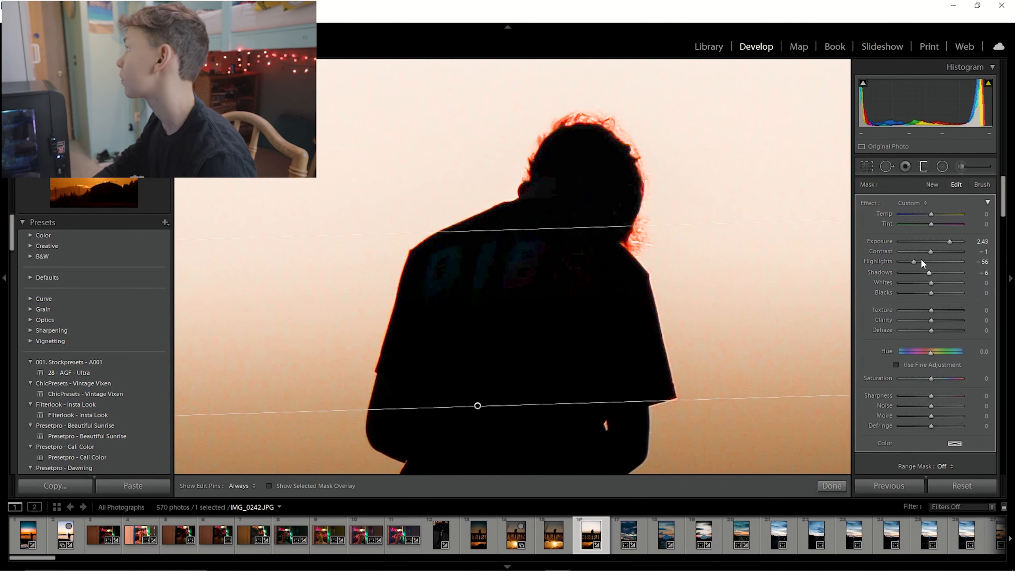
pyautogui.moveTo(914, 261); pyautogui.dragTo(895, 260)
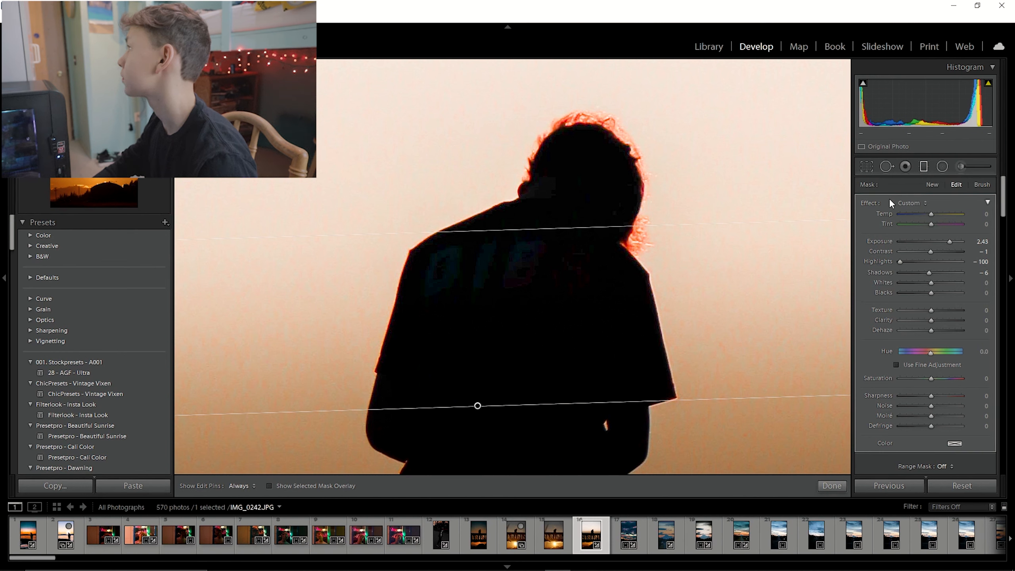
# Reselect the graduated filter over the sky and delete it.
pyautogui.click(921, 166)
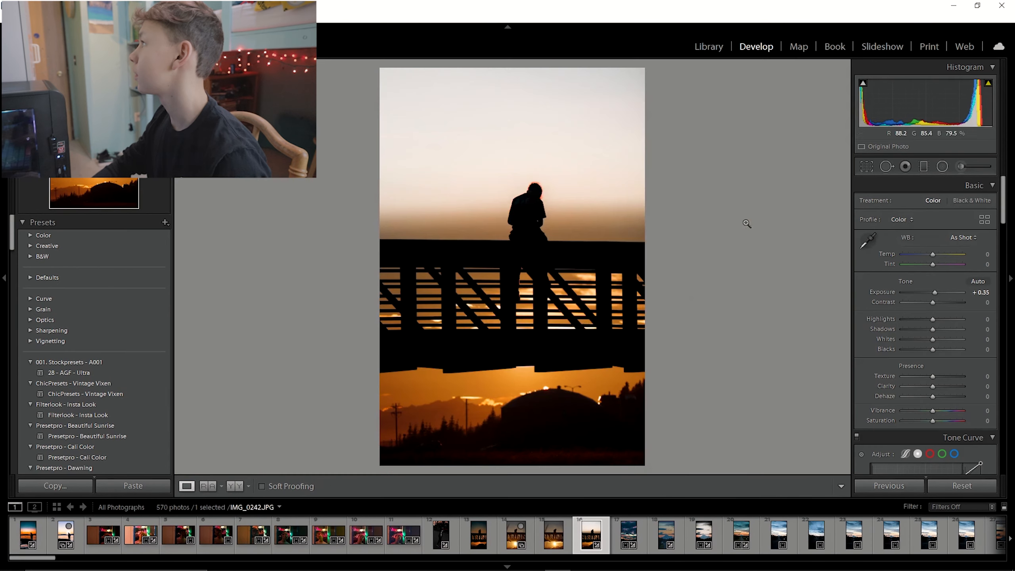
pyautogui.click(923, 166)
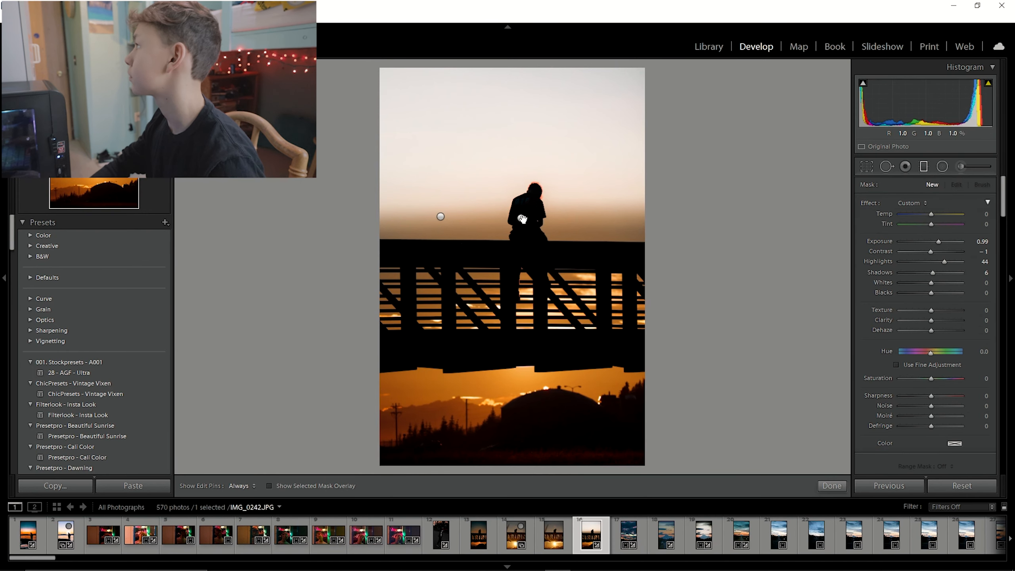
pyautogui.click(522, 218)
pyautogui.moveTo(950, 242); pyautogui.dragTo(936, 238)
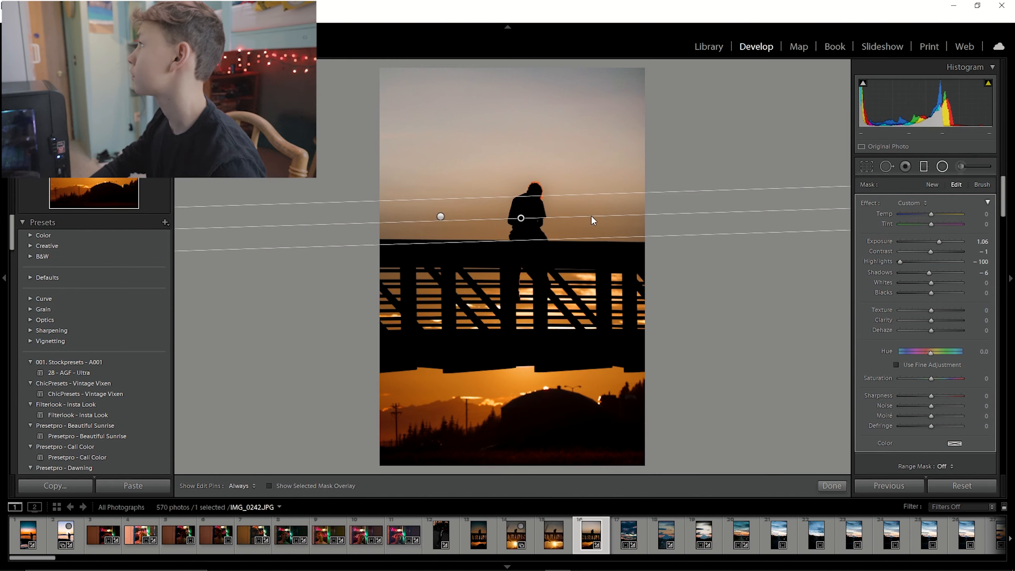
pyautogui.press('Delete')
# Draw a small radial filter around the figure's head, invert it and set its feather to 100.
pyautogui.moveTo(522, 201)
pyautogui.mouseDown()
pyautogui.moveTo(547, 216)
pyautogui.moveTo(525, 199)
pyautogui.mouseUp()
pyautogui.scroll(-5, 869, 374)
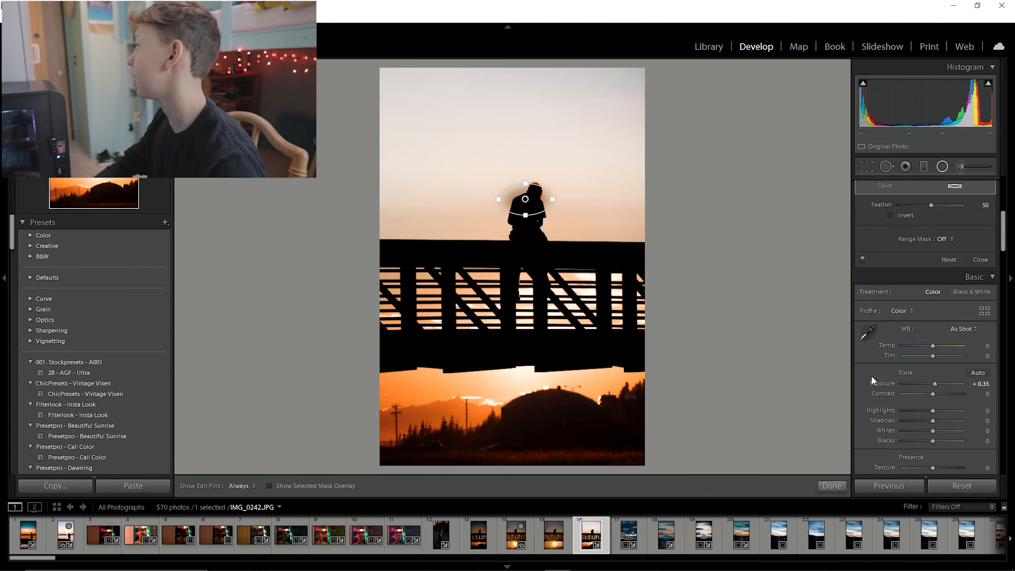
pyautogui.click(890, 216)
pyautogui.moveTo(926, 205); pyautogui.dragTo(962, 205)
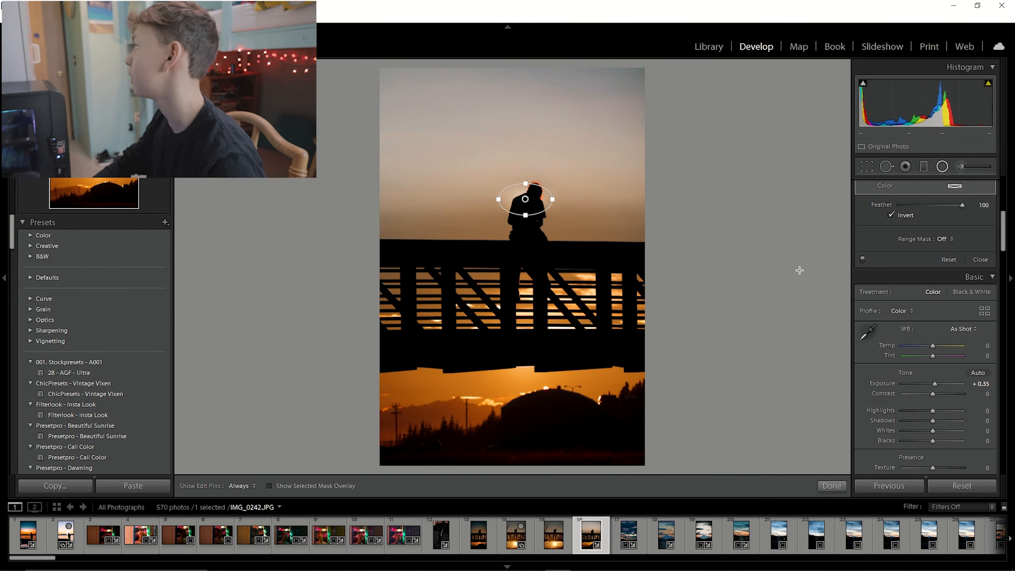
# Set the radial filter's exposure to 1.40 and shadows to 30, and shrink it tightly around the head.
pyautogui.scroll(5, 975, 204)
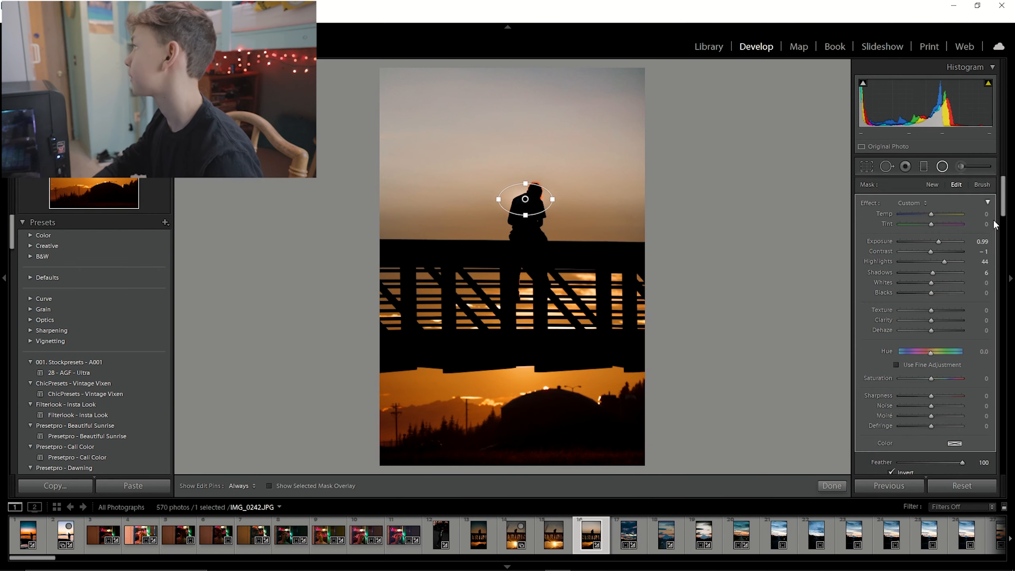
pyautogui.moveTo(942, 240); pyautogui.dragTo(945, 239)
pyautogui.moveTo(931, 272); pyautogui.dragTo(940, 272)
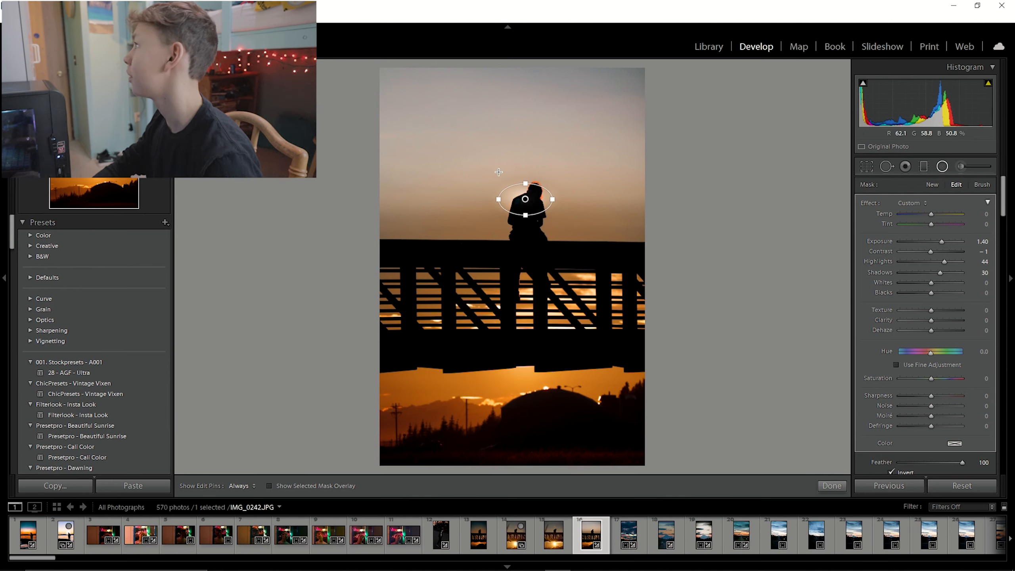
pyautogui.moveTo(553, 203); pyautogui.dragTo(545, 201)
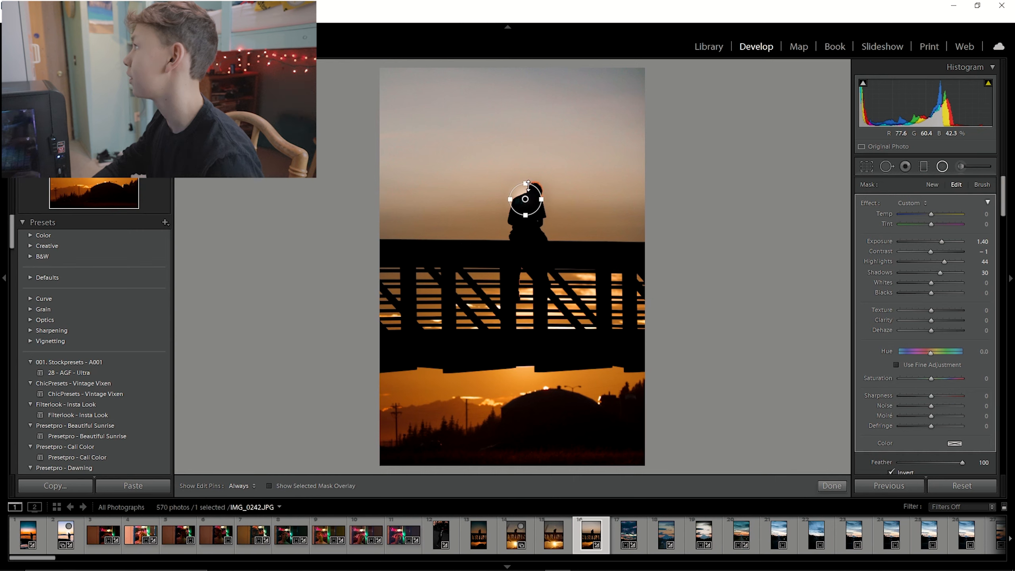
pyautogui.moveTo(527, 184); pyautogui.dragTo(526, 193)
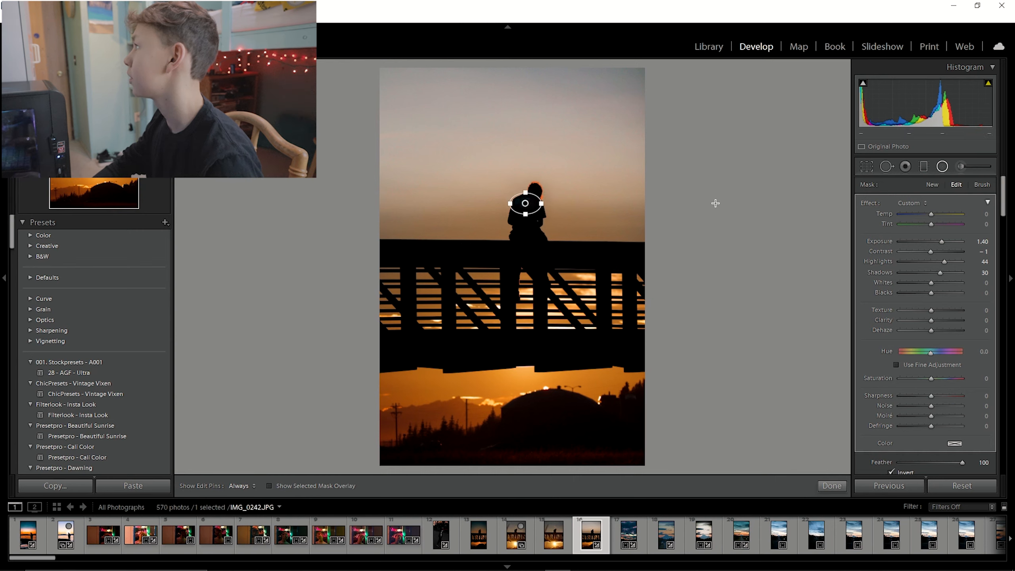
# Zoom in on the figure and draw another radial filter, positioning it over the bright sky beside the head.
pyautogui.click(942, 168)
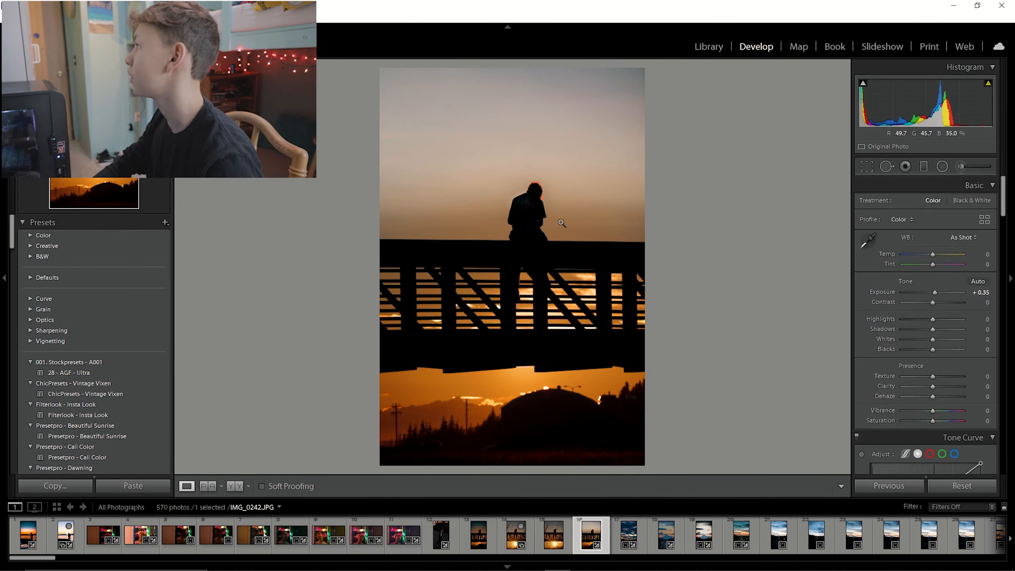
pyautogui.click(565, 227)
pyautogui.click(622, 305)
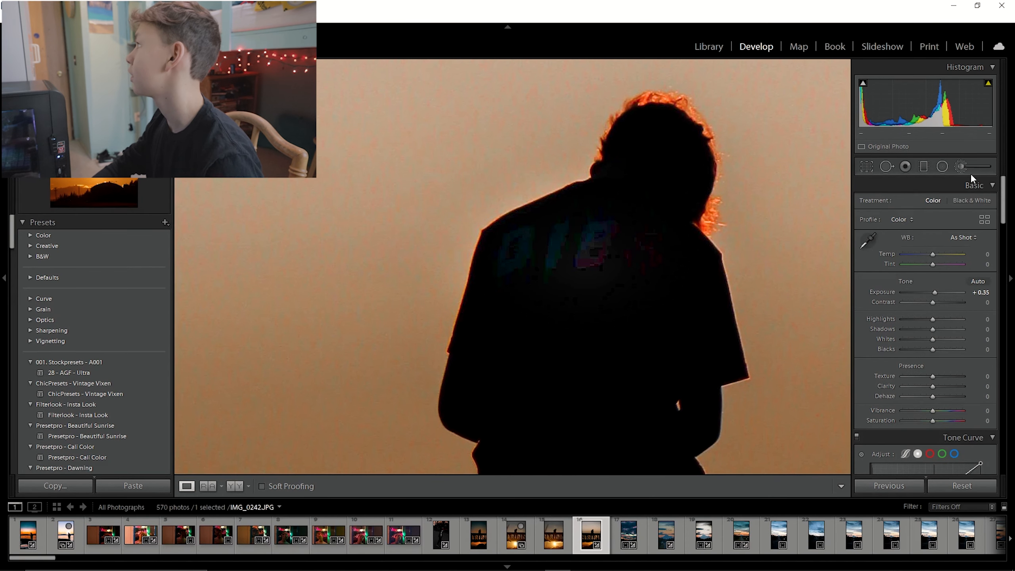
pyautogui.click(942, 167)
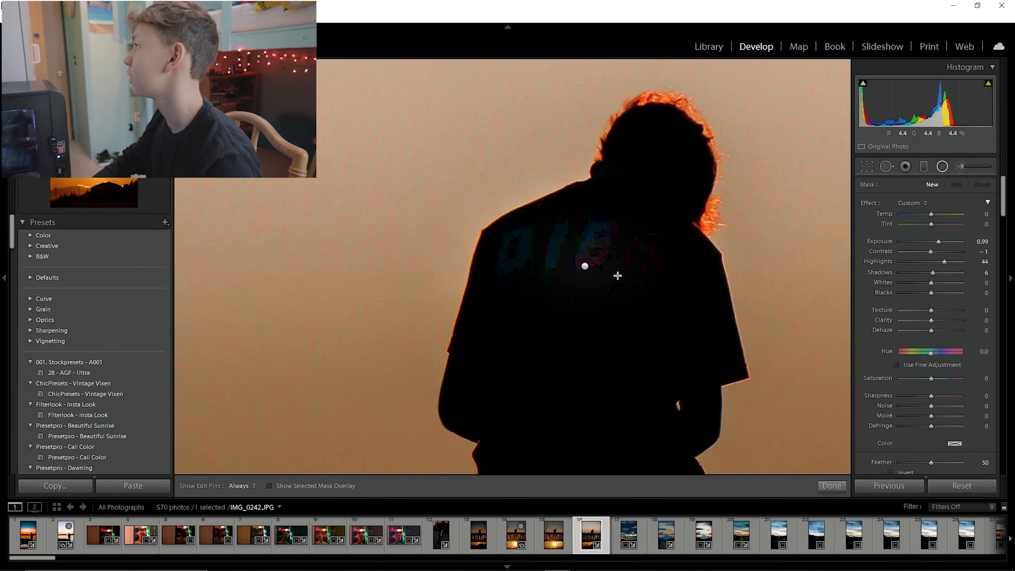
pyautogui.click(578, 266)
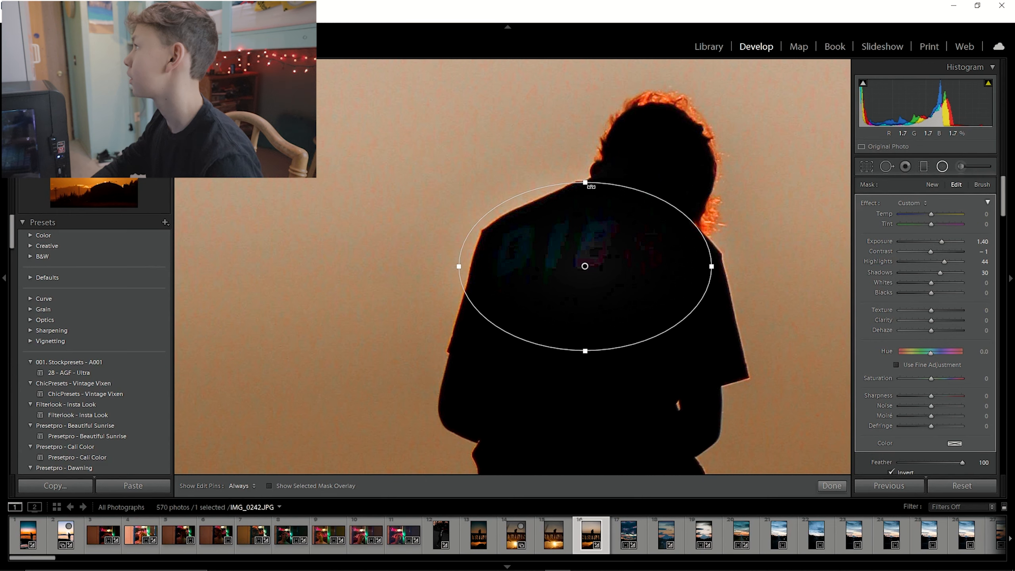
pyautogui.moveTo(713, 260); pyautogui.dragTo(720, 264)
pyautogui.moveTo(586, 183); pyautogui.dragTo(646, 95)
pyautogui.moveTo(585, 265); pyautogui.dragTo(612, 243)
pyautogui.moveTo(462, 127); pyautogui.dragTo(514, 186)
pyautogui.click(943, 167)
# Set this radial filter's feather to 100 and its exposure to -0.65.
pyautogui.scroll(-5, 903, 373)
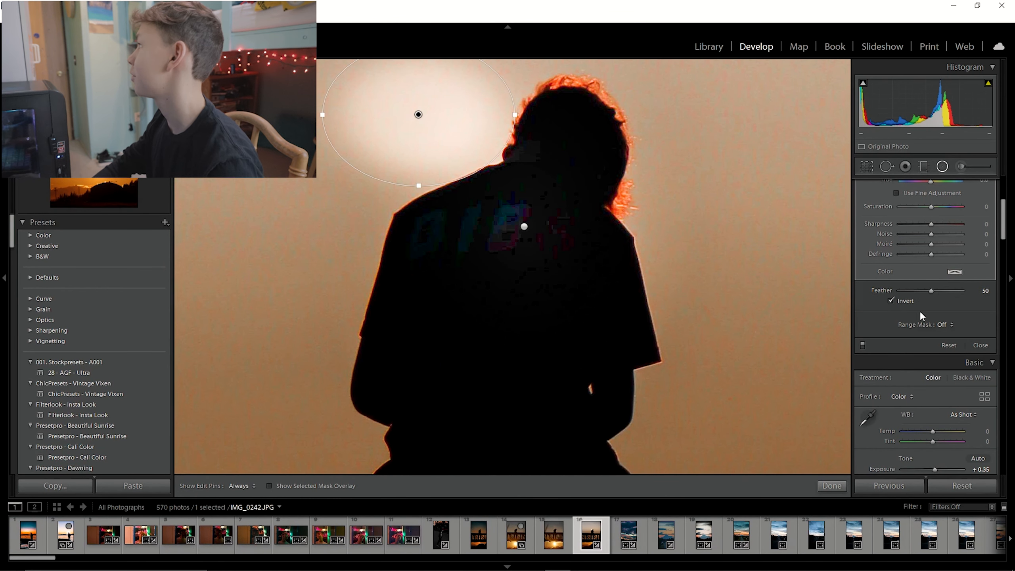
pyautogui.moveTo(930, 295); pyautogui.dragTo(988, 295)
pyautogui.scroll(5, 856, 317)
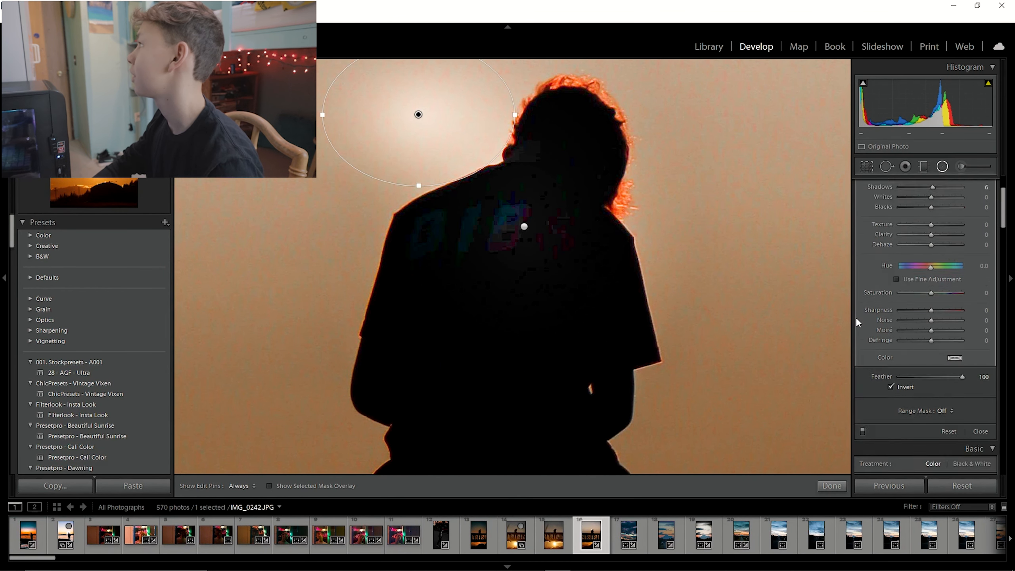
pyautogui.moveTo(938, 241); pyautogui.dragTo(924, 242)
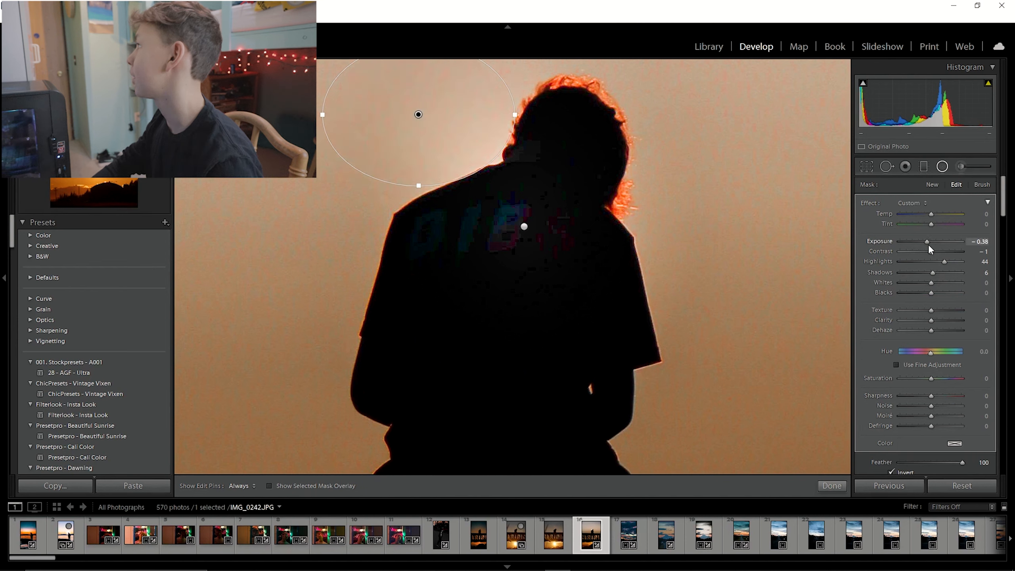
pyautogui.moveTo(929, 245); pyautogui.dragTo(931, 245)
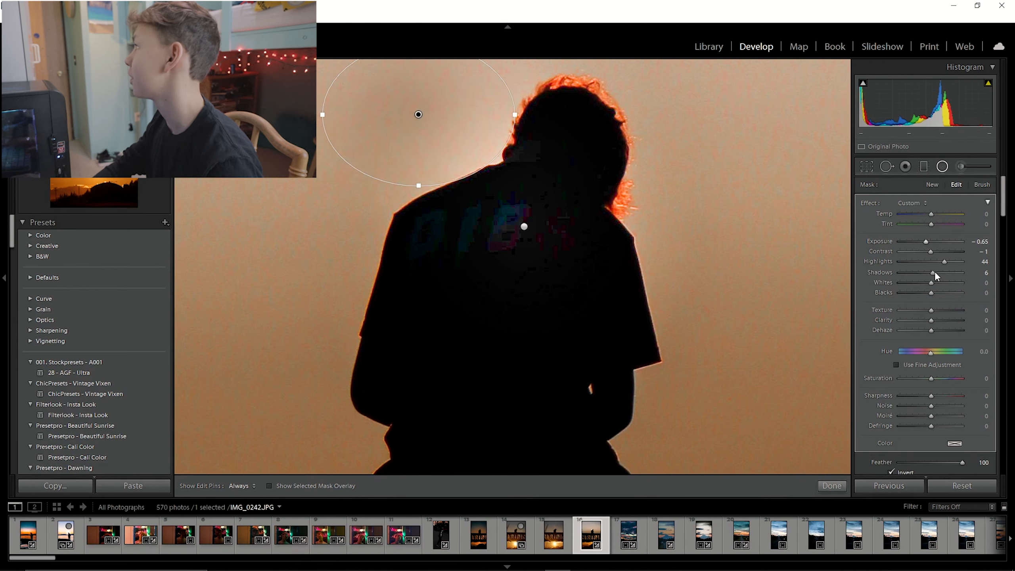
# Set the radial filter's highlights to 8 and shift it slightly down over the sky beside the head.
pyautogui.moveTo(944, 260); pyautogui.dragTo(931, 261)
pyautogui.moveTo(419, 114); pyautogui.dragTo(439, 133)
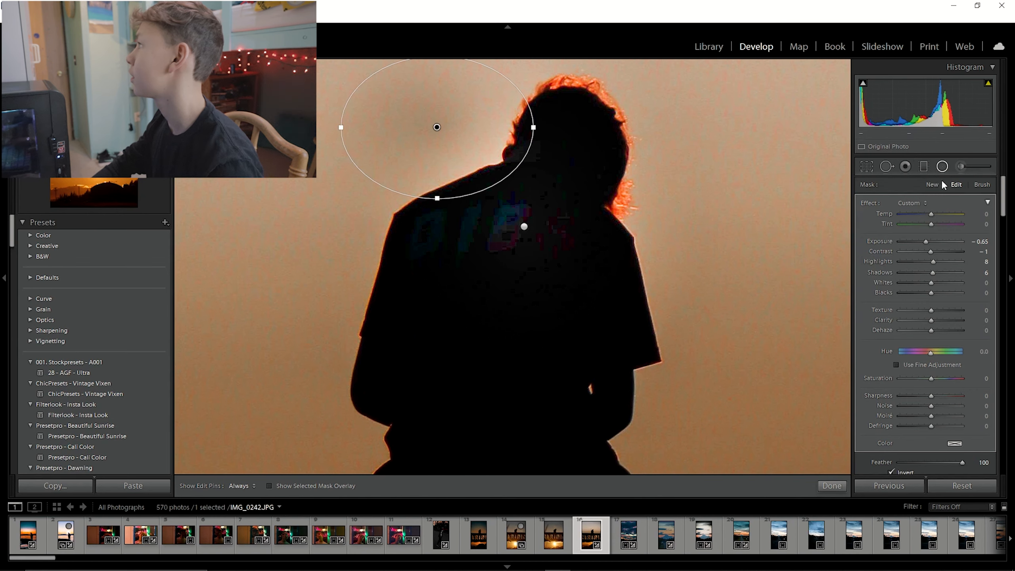
pyautogui.click(942, 167)
pyautogui.click(701, 204)
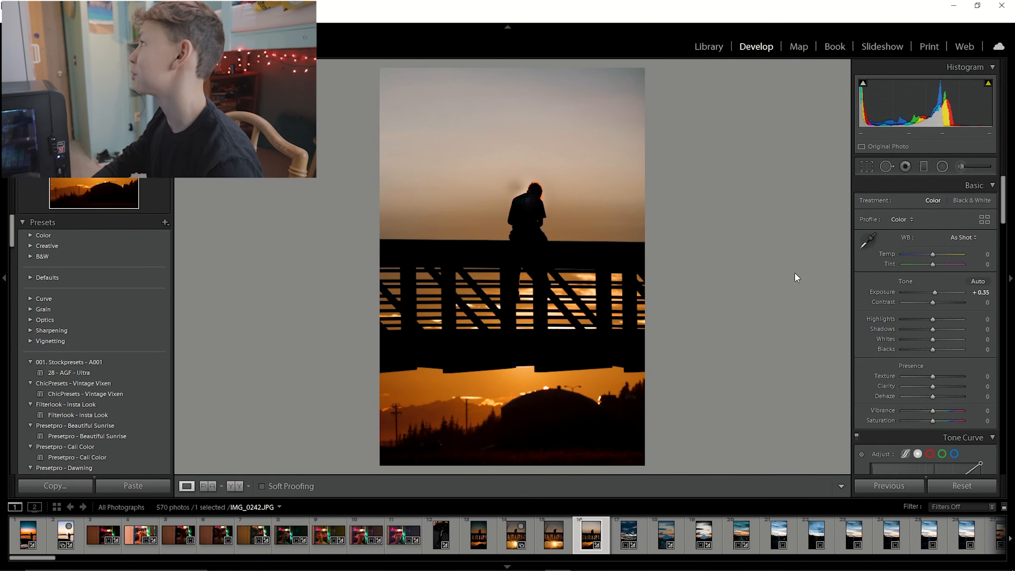
# Draw a graduated filter across the sky above the railing and show its mask overlay.
pyautogui.click(521, 196)
pyautogui.click(751, 238)
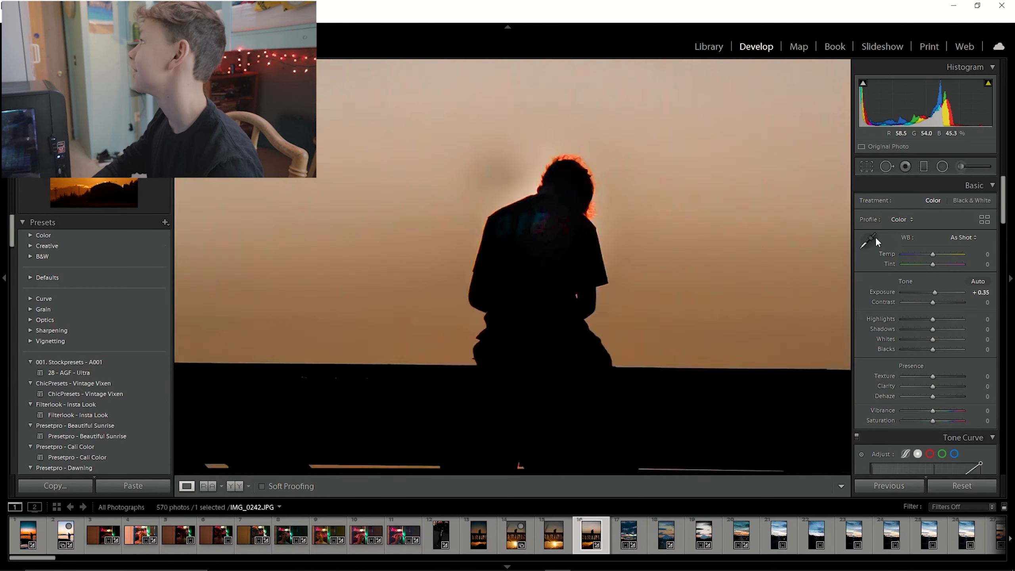
pyautogui.click(924, 167)
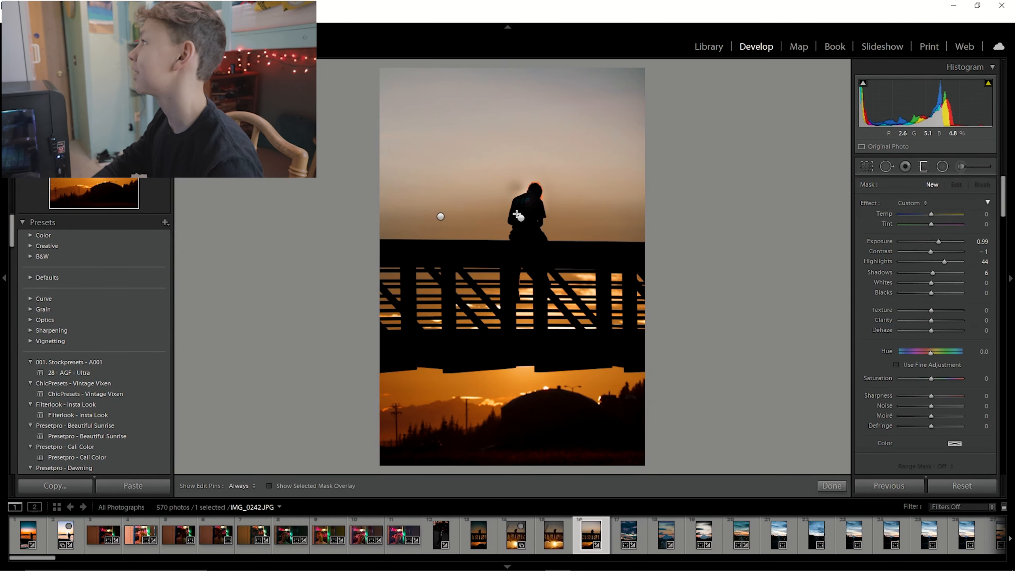
pyautogui.moveTo(466, 170); pyautogui.dragTo(469, 256)
pyautogui.press('o')
# Set the graduated filter's exposure to 0.38 and highlights to 20, and shift it up toward the figure's head.
pyautogui.moveTo(505, 218); pyautogui.dragTo(519, 227)
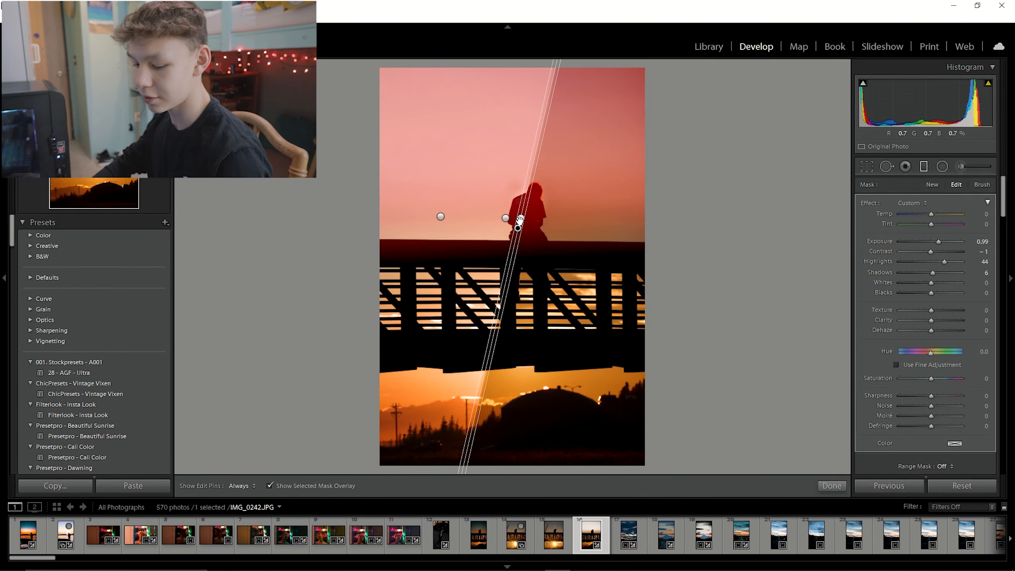
pyautogui.hotkey('ctrl', 'z')
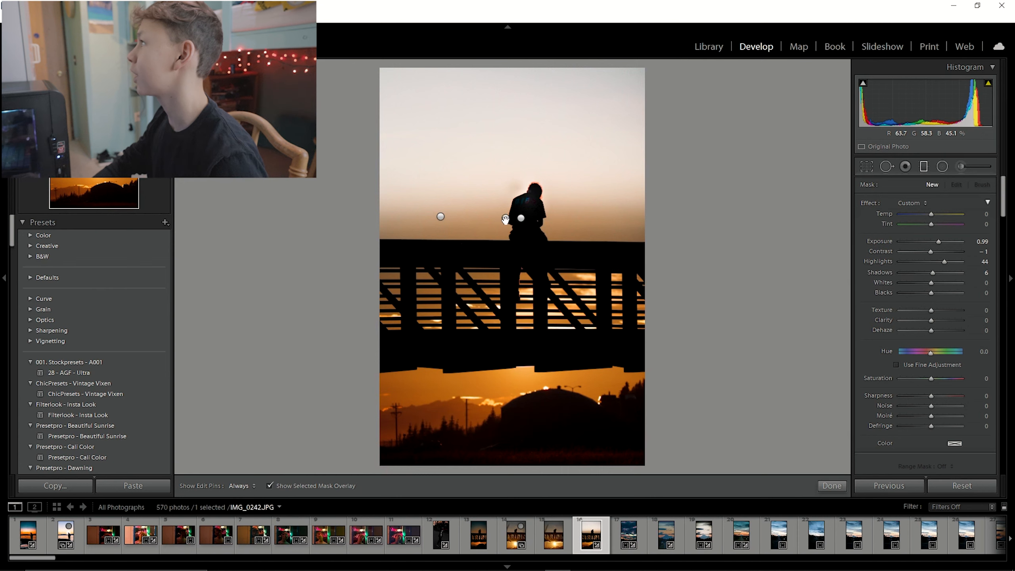
pyautogui.click(505, 219)
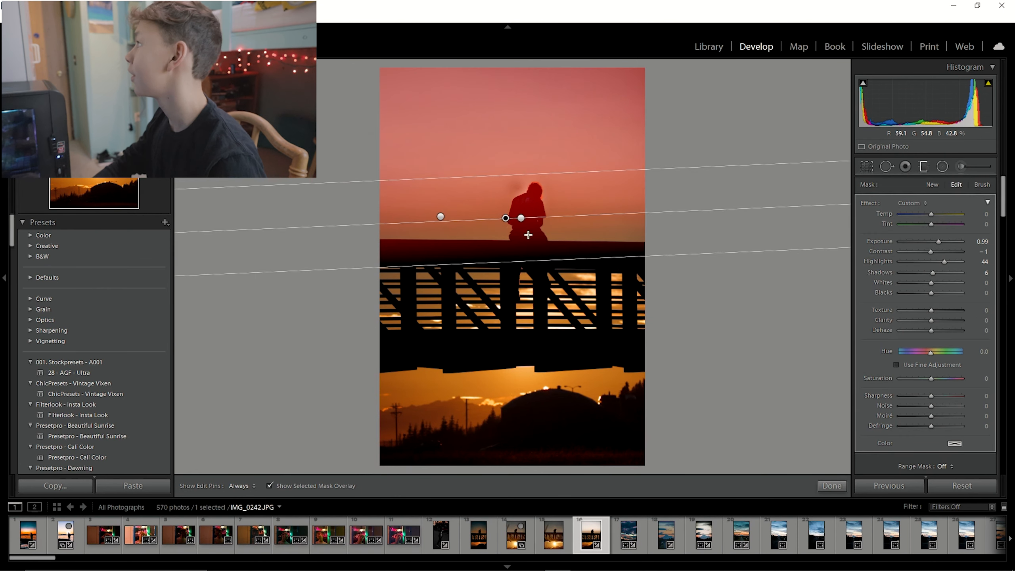
pyautogui.moveTo(942, 241); pyautogui.dragTo(936, 262)
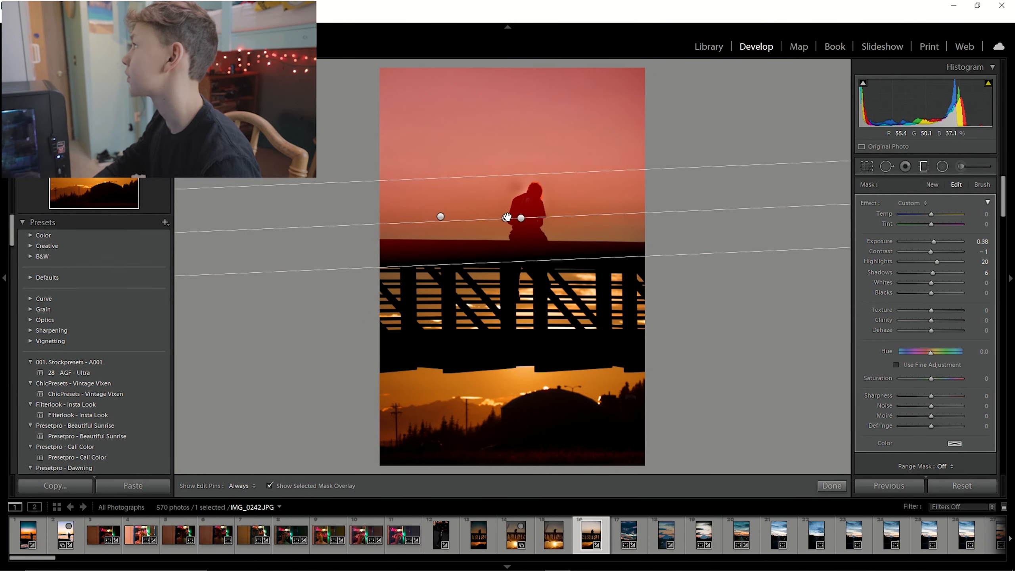
pyautogui.moveTo(506, 217); pyautogui.dragTo(511, 196)
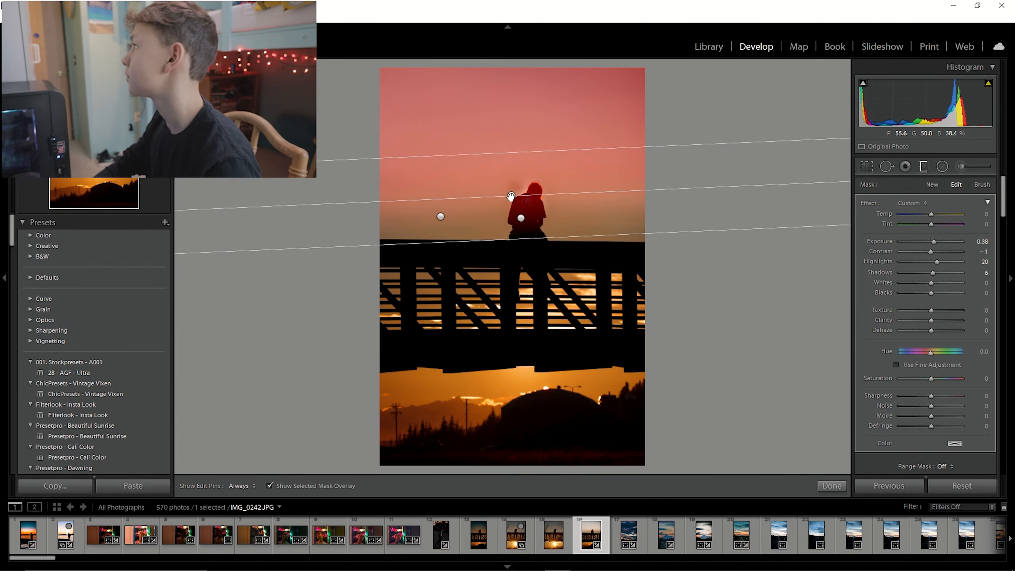
pyautogui.click(924, 166)
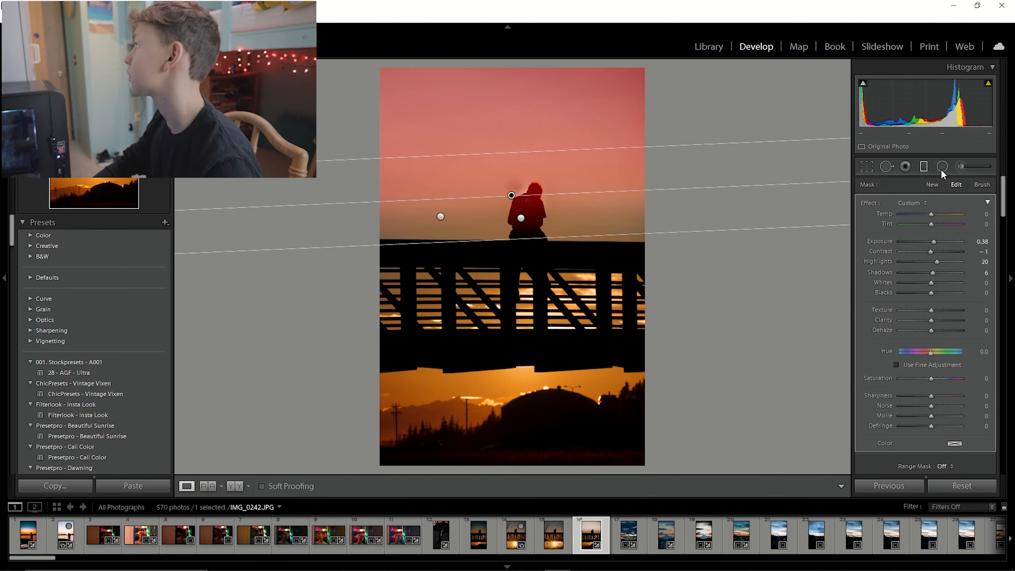
# Compare the edited sunset photo with the neighbouring unedited sunset photo, zooming in on the figure.
pyautogui.click(556, 257)
pyautogui.moveTo(444, 263); pyautogui.dragTo(630, 351)
pyautogui.click(601, 343)
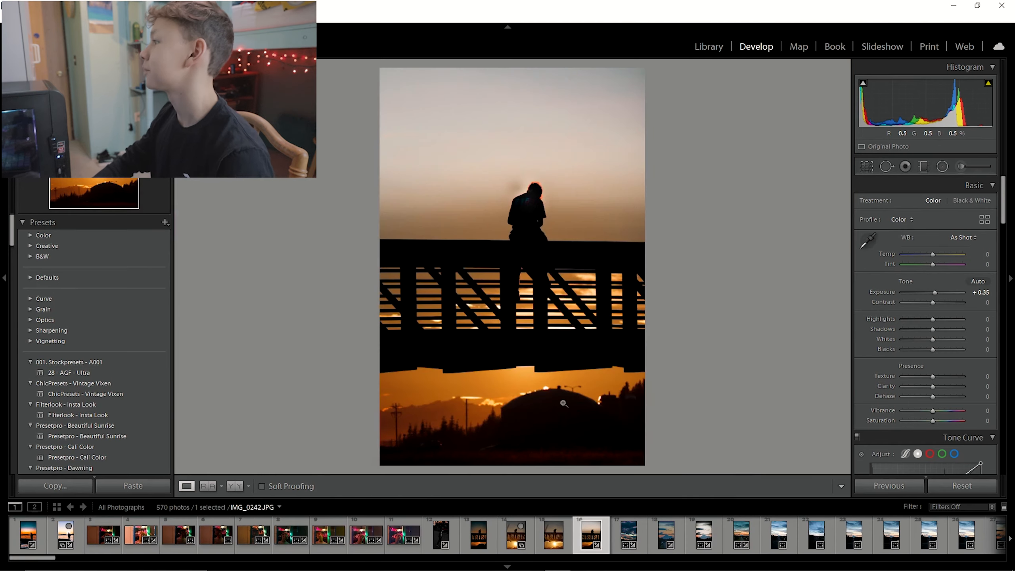
pyautogui.click(489, 543)
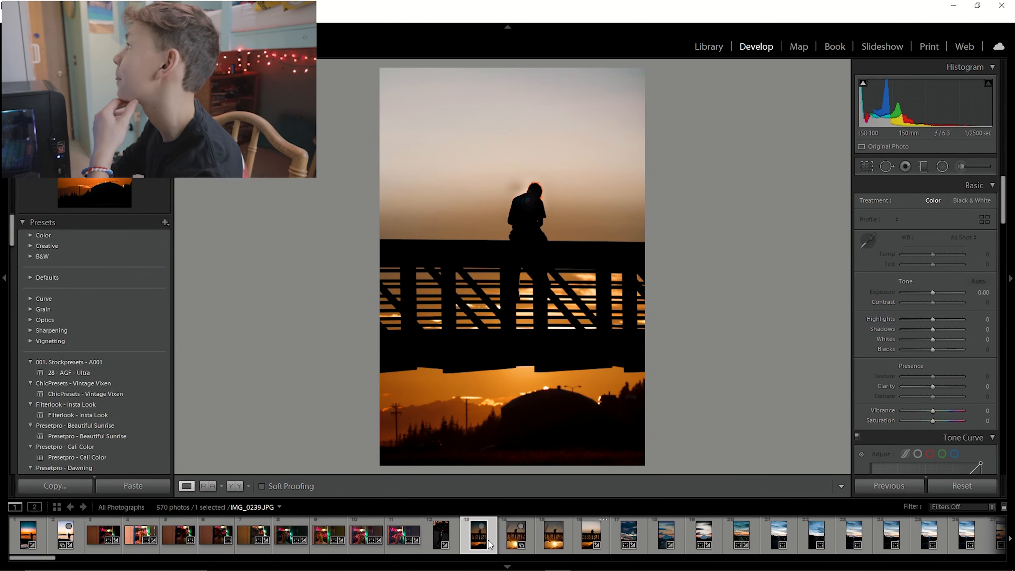
pyautogui.click(606, 537)
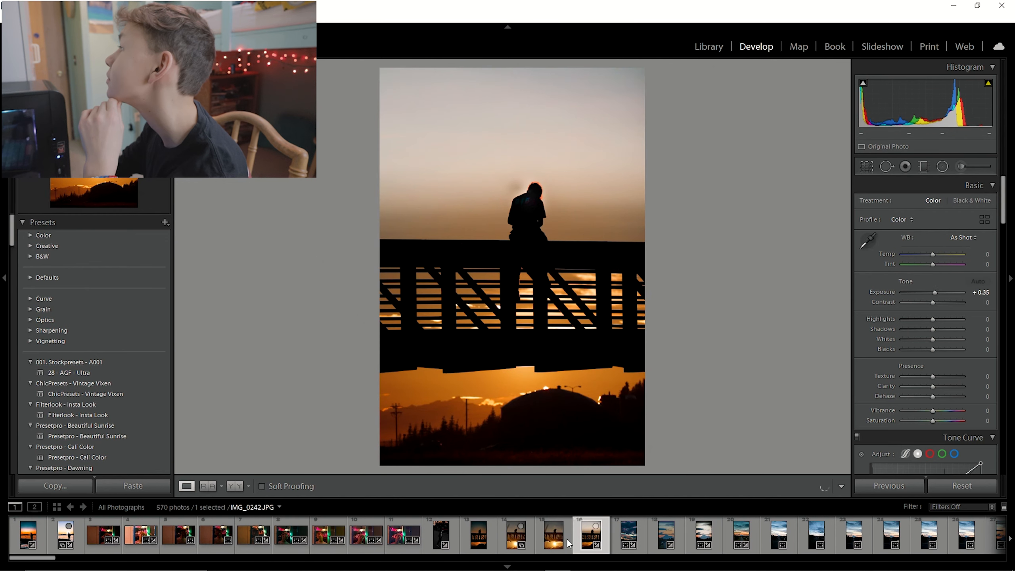
pyautogui.click(479, 536)
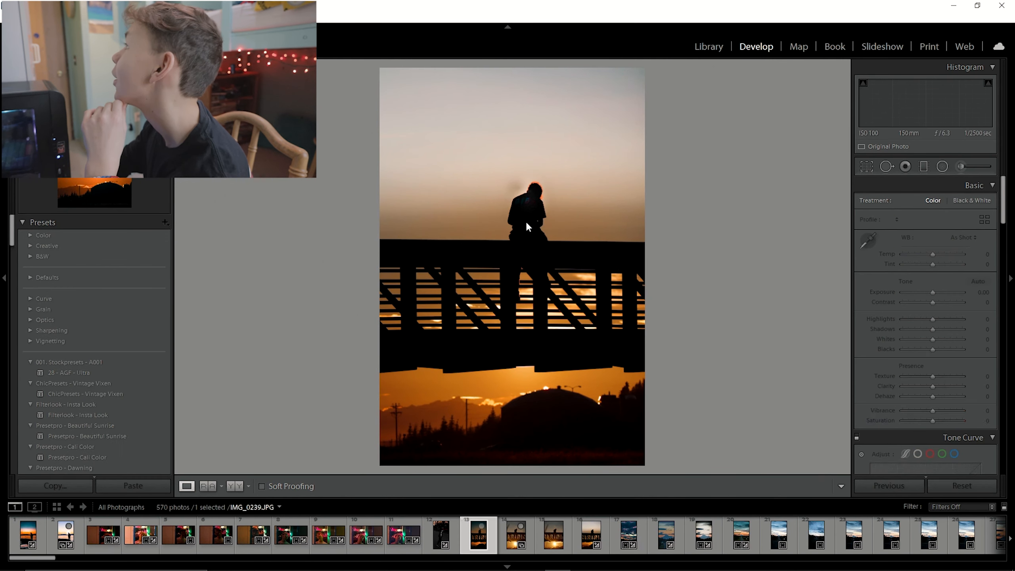
pyautogui.click(524, 202)
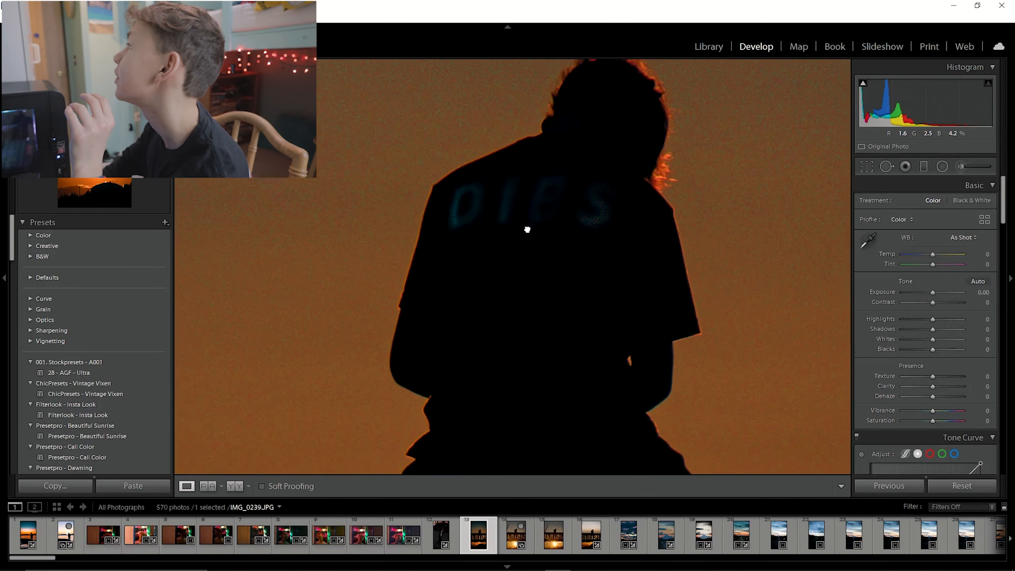
pyautogui.click(517, 238)
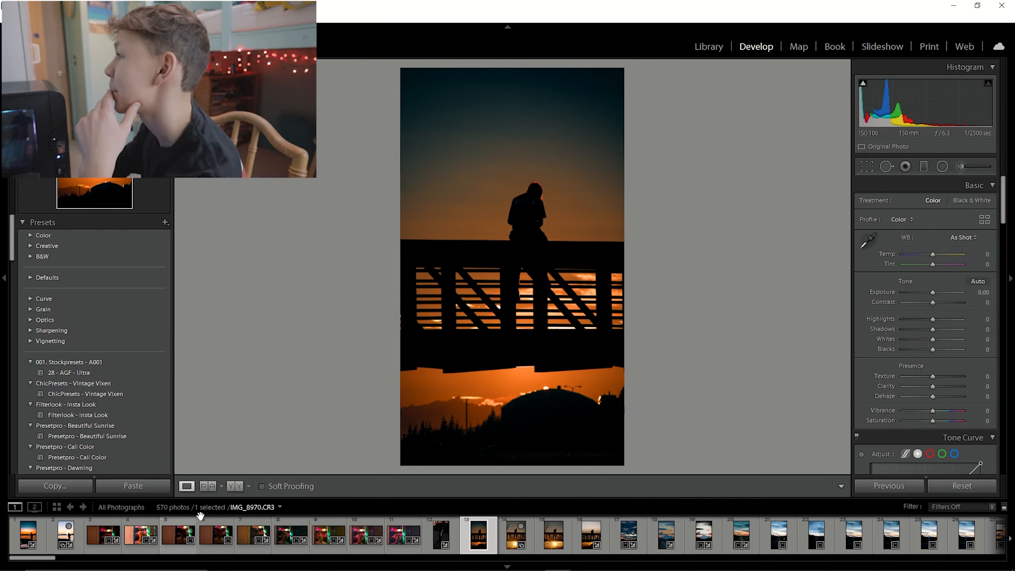
# Switch the filmstrip source to Previous Import and browse through the fireworks photos.
pyautogui.click(137, 513)
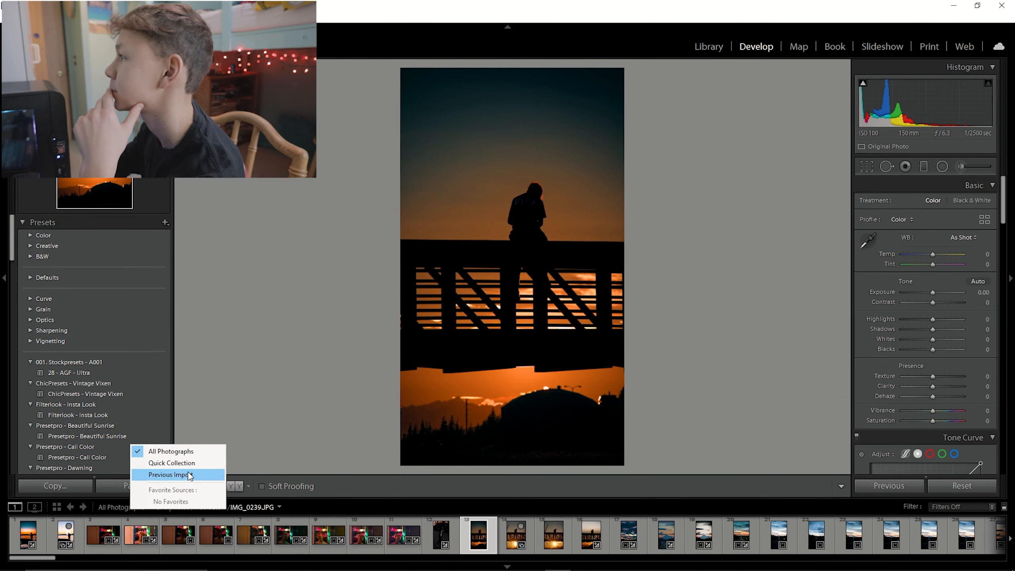
pyautogui.click(191, 474)
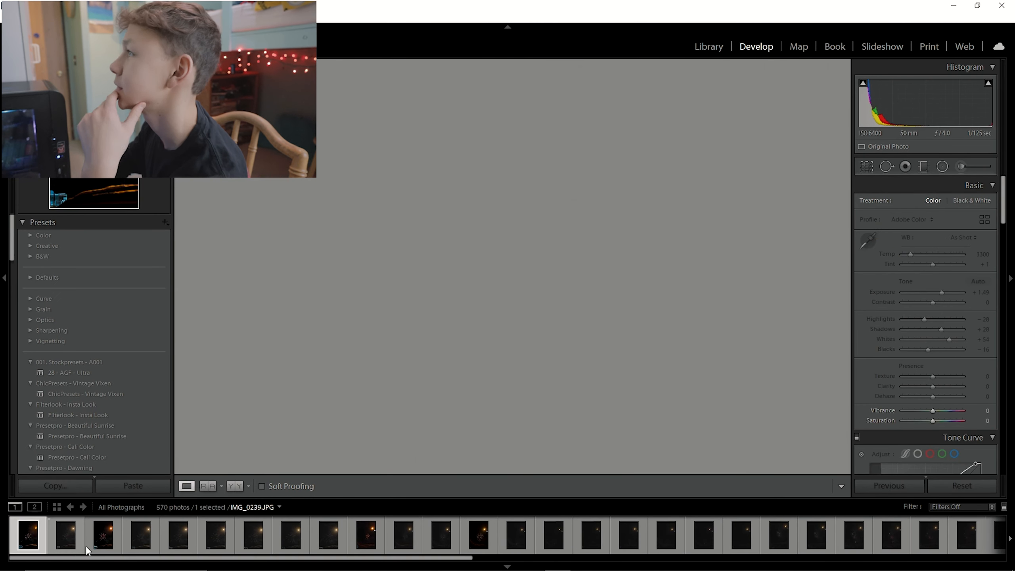
pyautogui.click(118, 550)
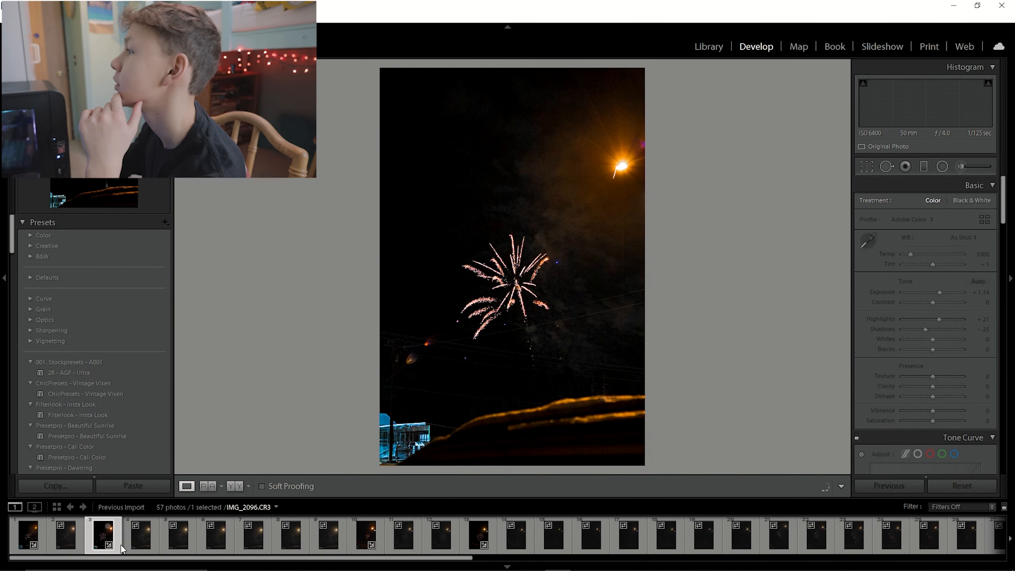
pyautogui.click(379, 531)
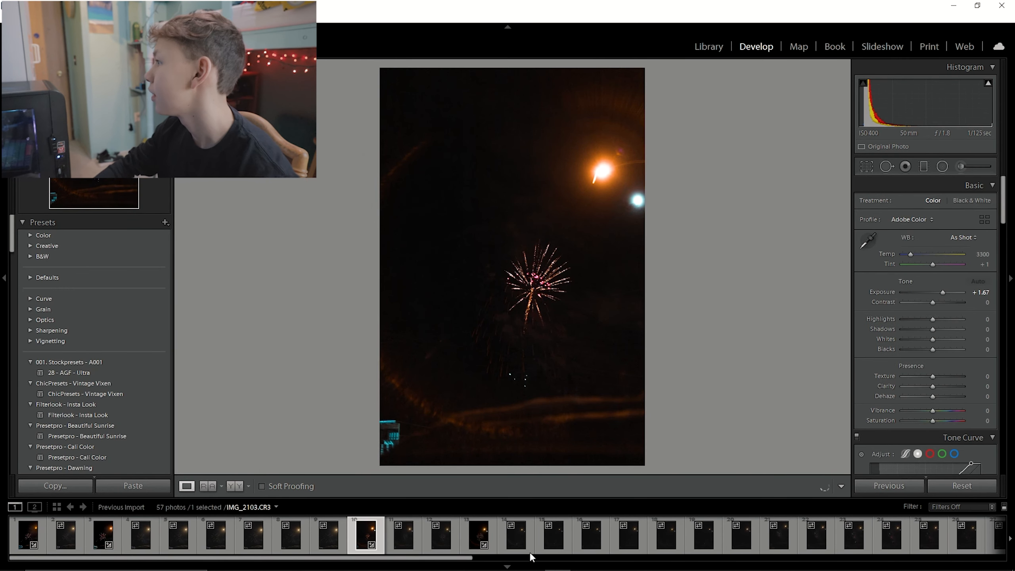
pyautogui.click(493, 542)
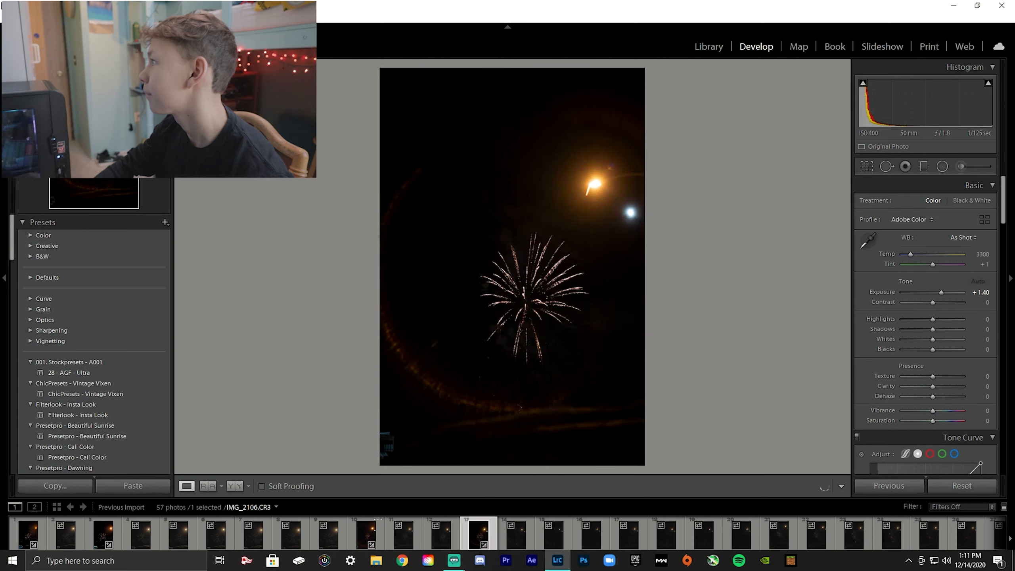
pyautogui.click(400, 543)
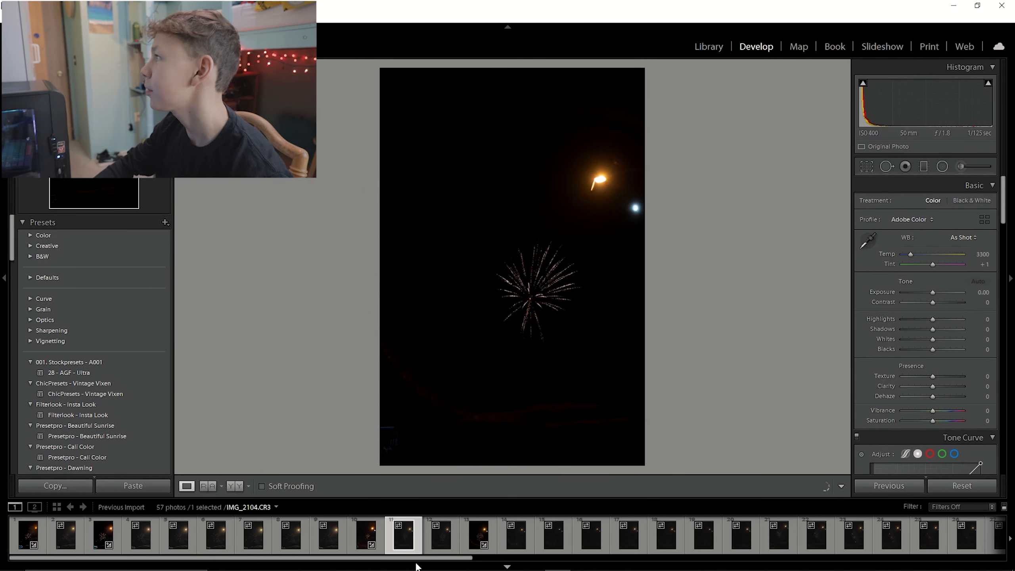
pyautogui.click(458, 563)
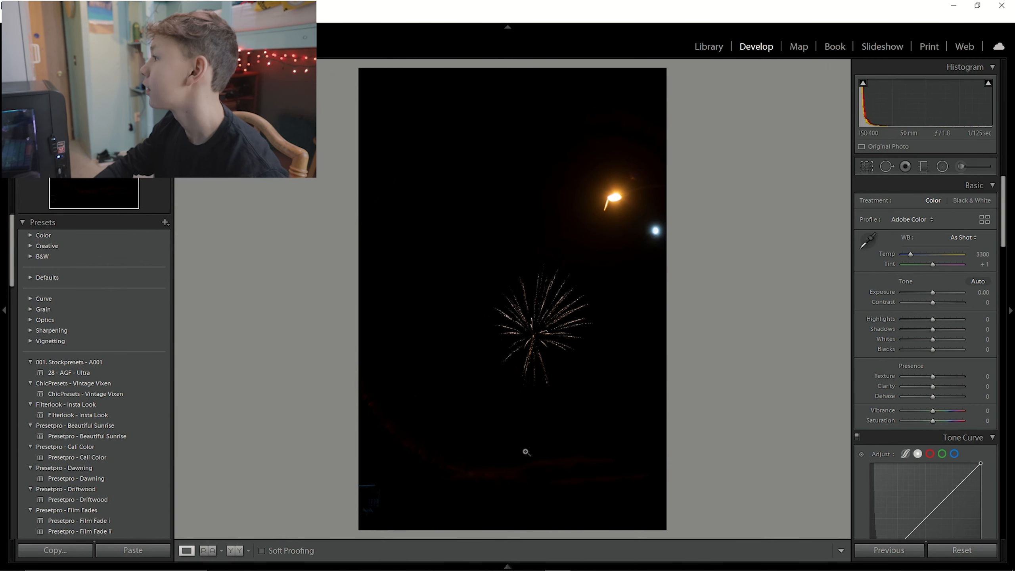
pyautogui.moveTo(486, 563)
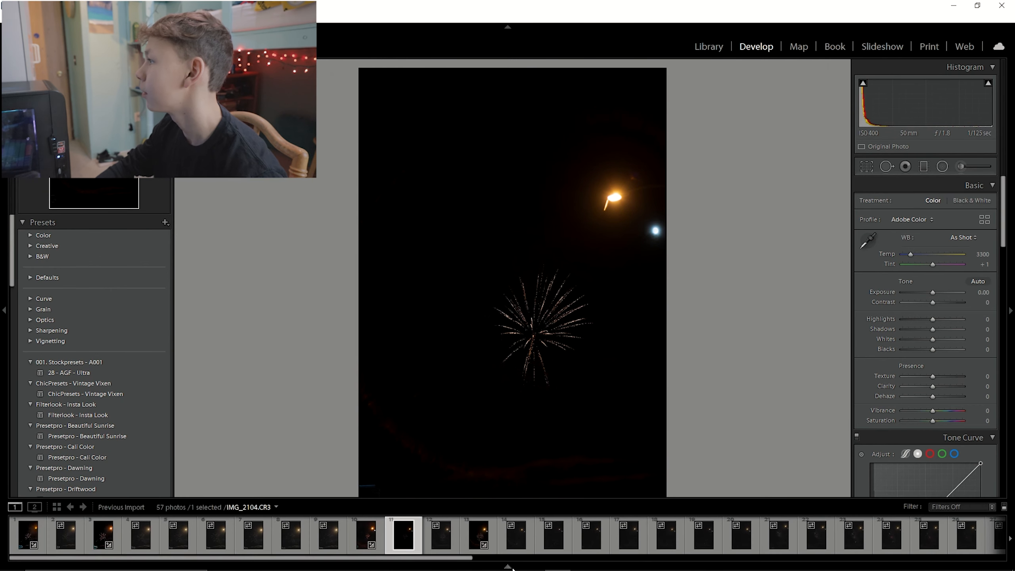
pyautogui.moveTo(463, 562); pyautogui.dragTo(693, 555)
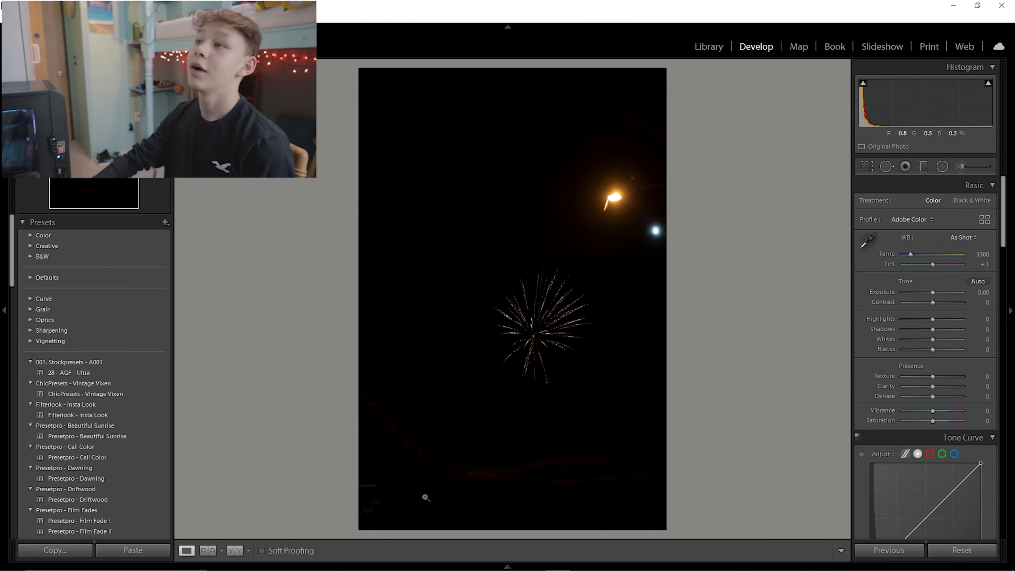
pyautogui.moveTo(479, 563)
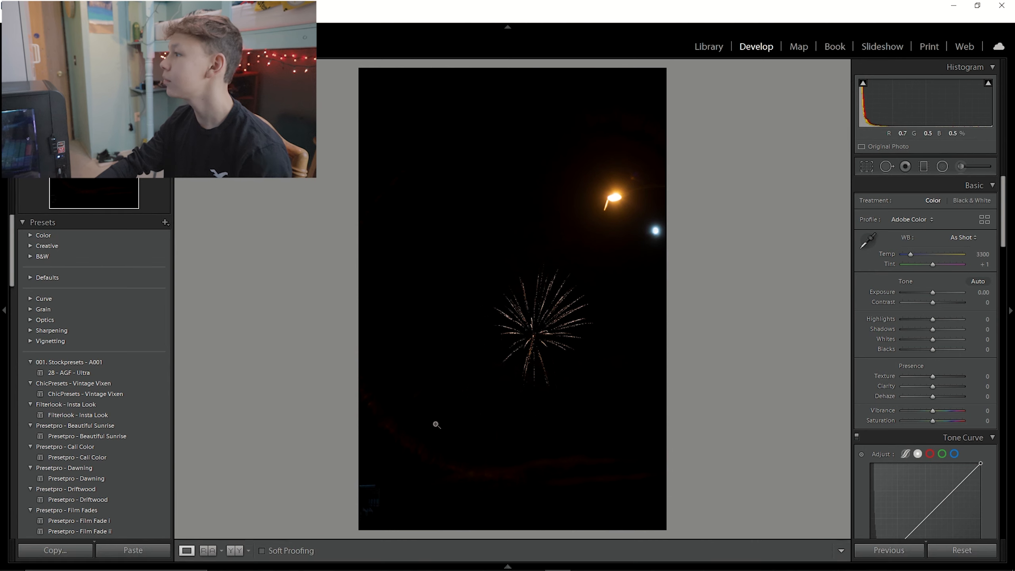
# Apply the Filterlook - Insta Look preset to the fireworks photo.
pyautogui.scroll(-3, 77, 453)
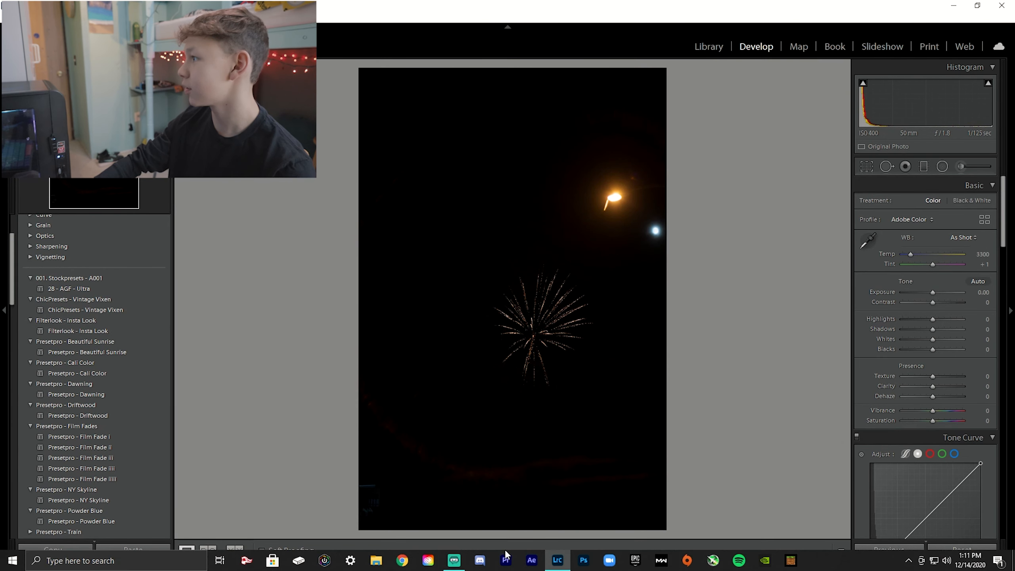
pyautogui.click(507, 566)
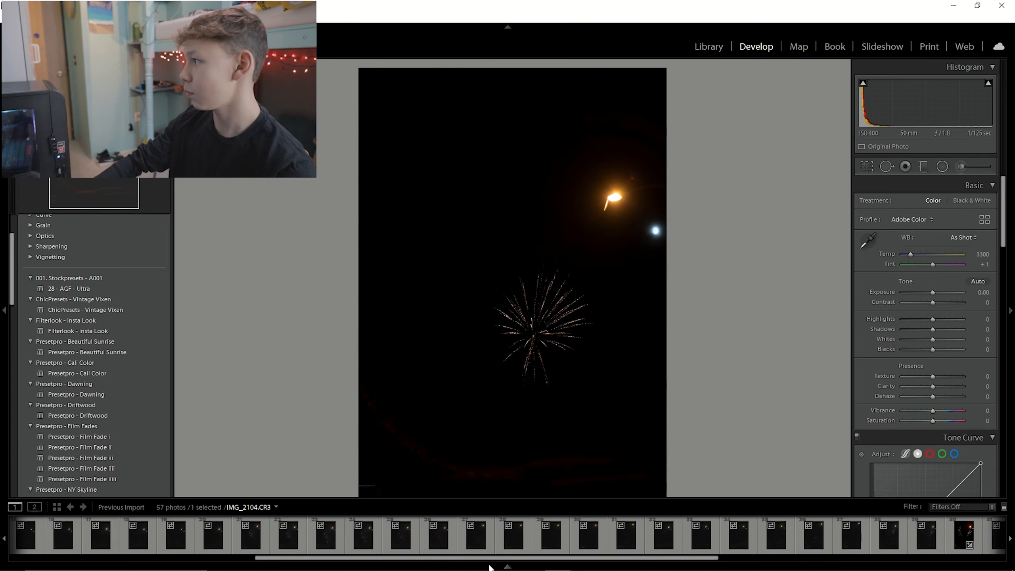
pyautogui.click(508, 566)
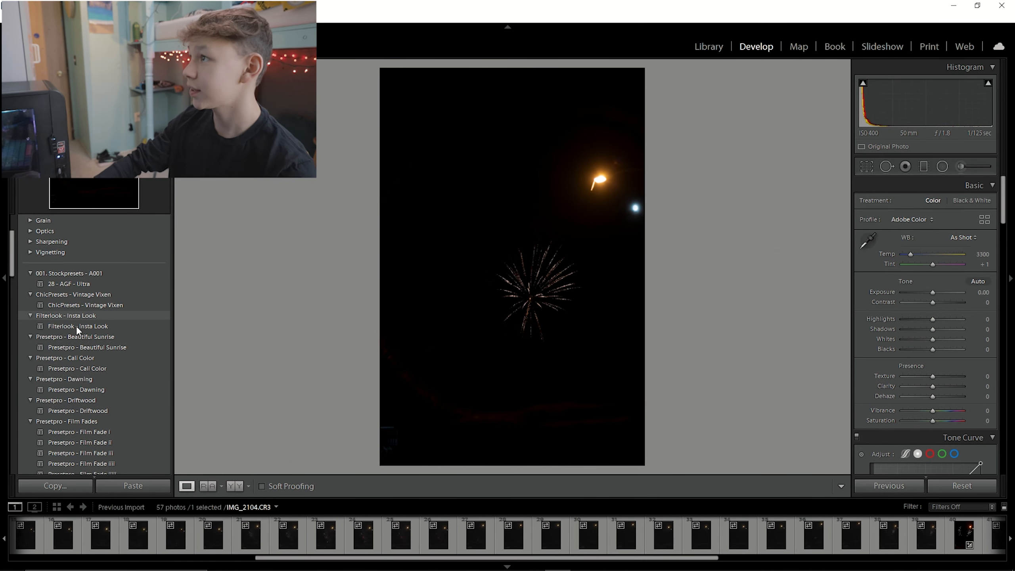
pyautogui.click(82, 327)
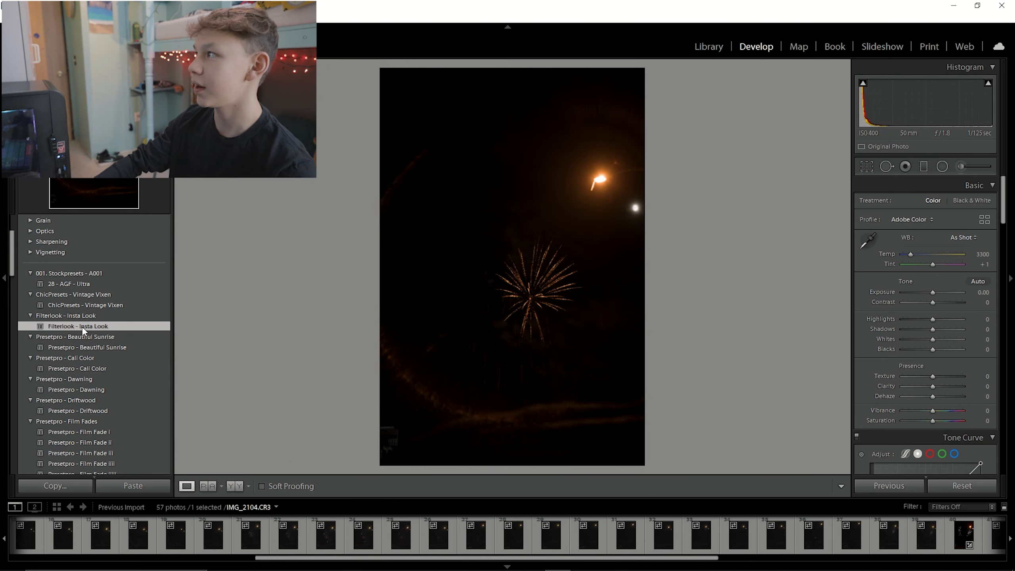
# Return to All Photographs, select the sunset silhouette photo IMG_0242 and apply the Filterlook - Insta Look preset.
pyautogui.moveTo(534, 273); pyautogui.dragTo(573, 229)
pyautogui.click(132, 508)
pyautogui.click(179, 462)
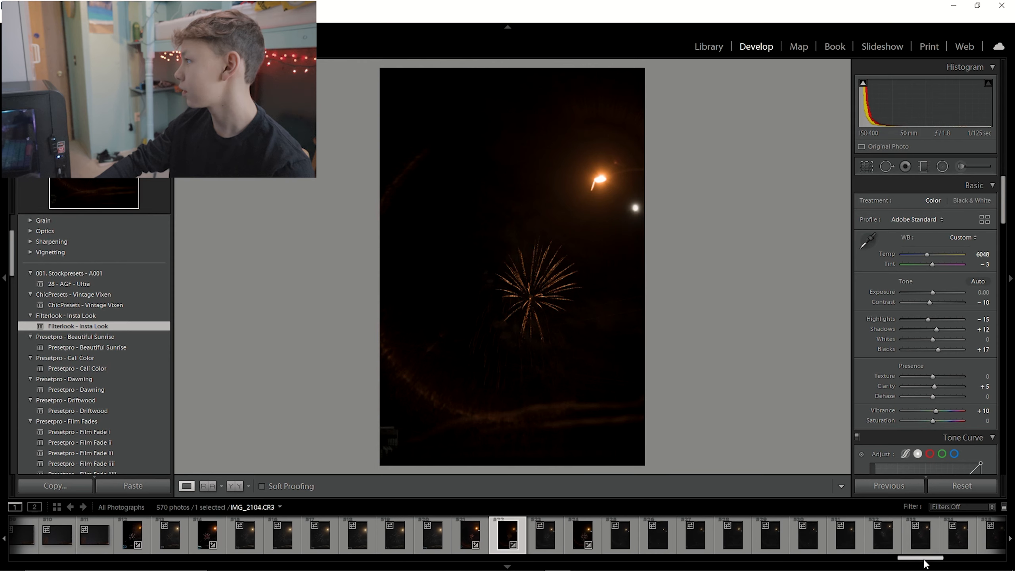
pyautogui.moveTo(925, 559); pyautogui.dragTo(36, 556)
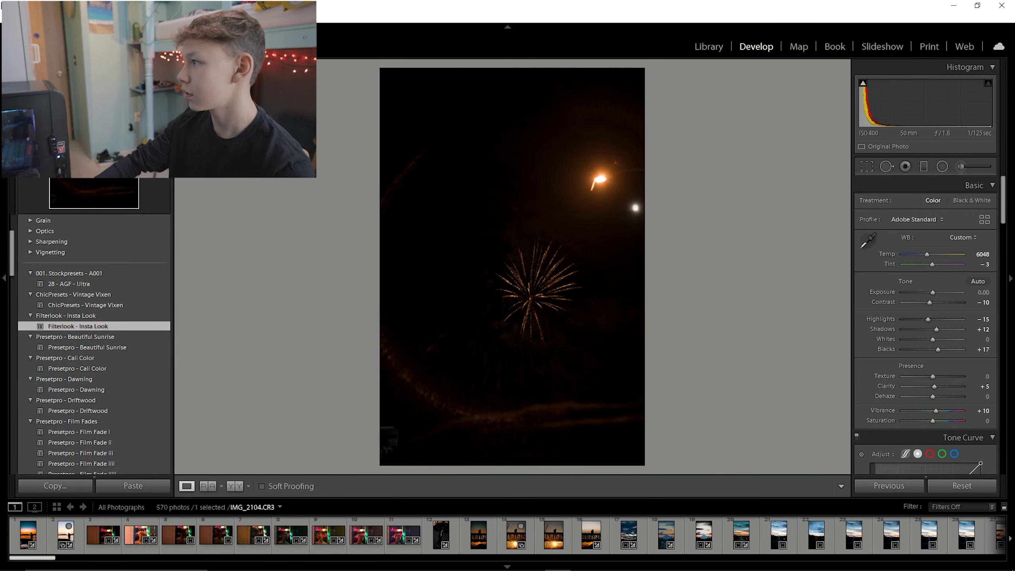
pyautogui.click(604, 529)
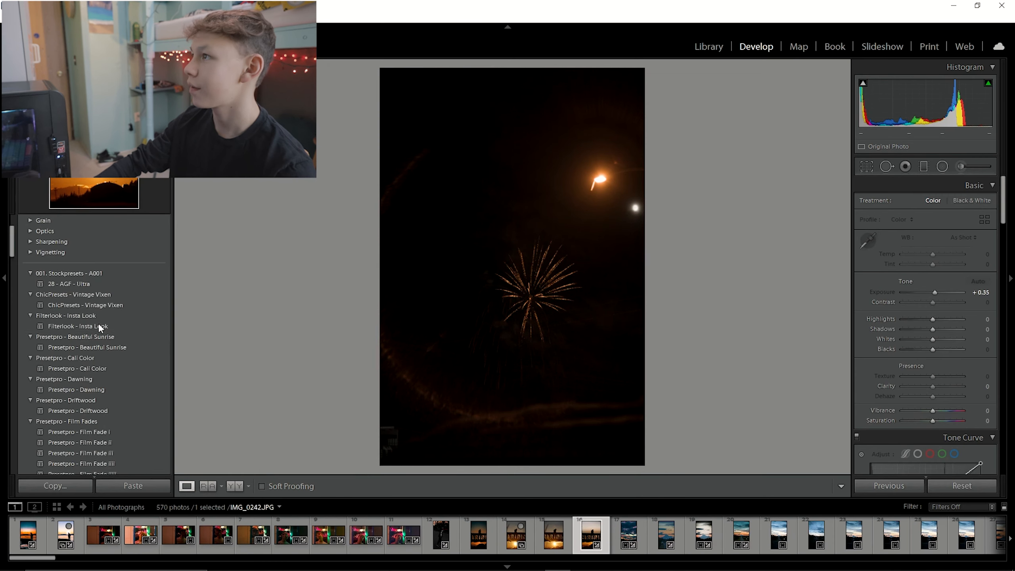
pyautogui.click(100, 326)
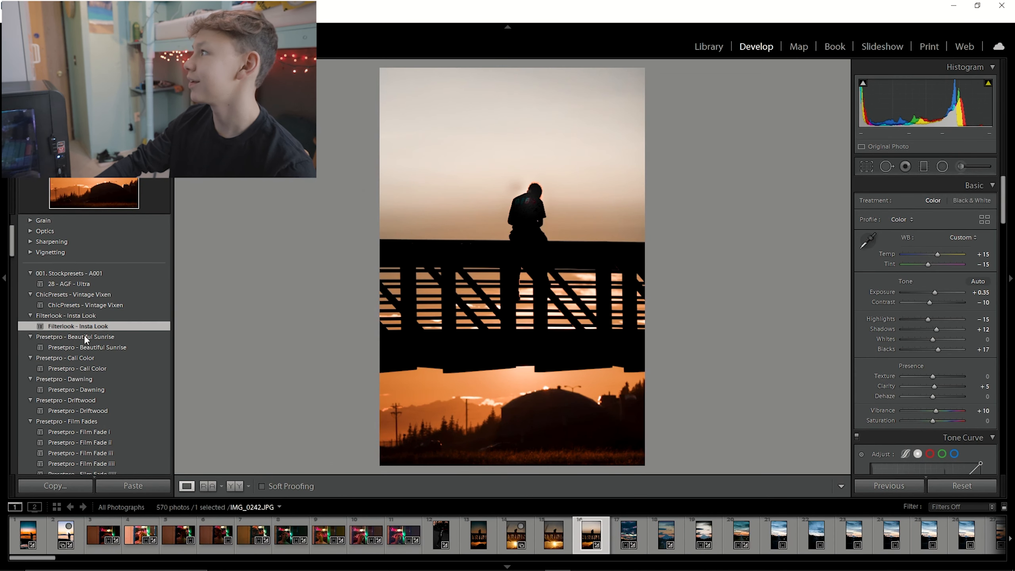
pyautogui.click(536, 300)
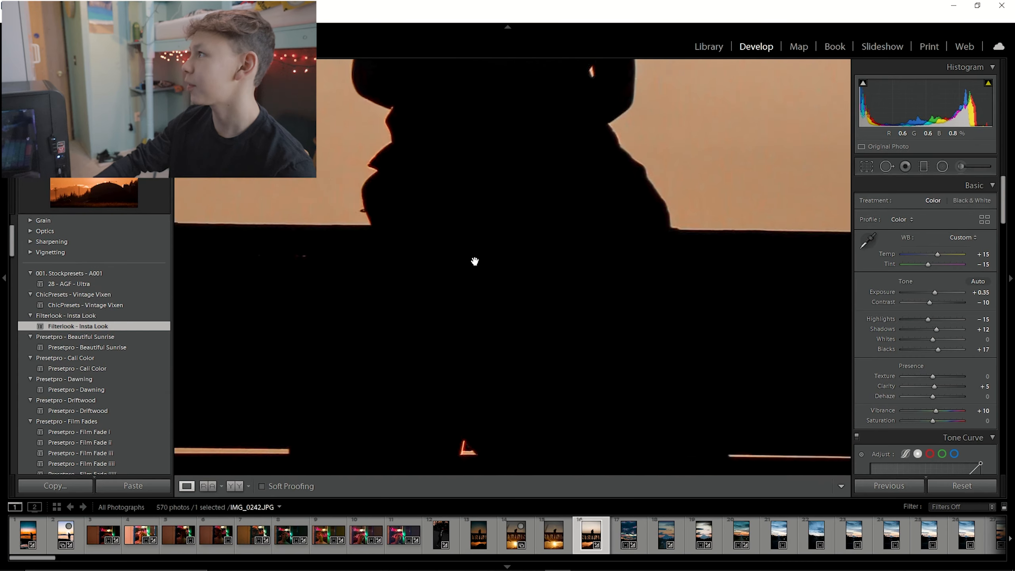
# Select the road sunset photo IMG_9954 and inspect its details zoomed in around the mountain and street.
pyautogui.click(526, 299)
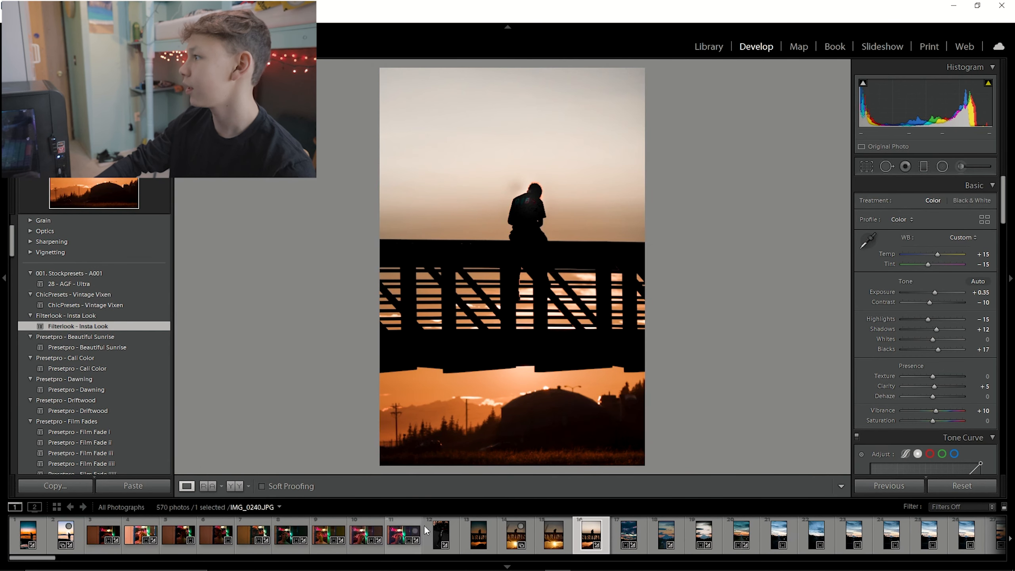
pyautogui.click(746, 538)
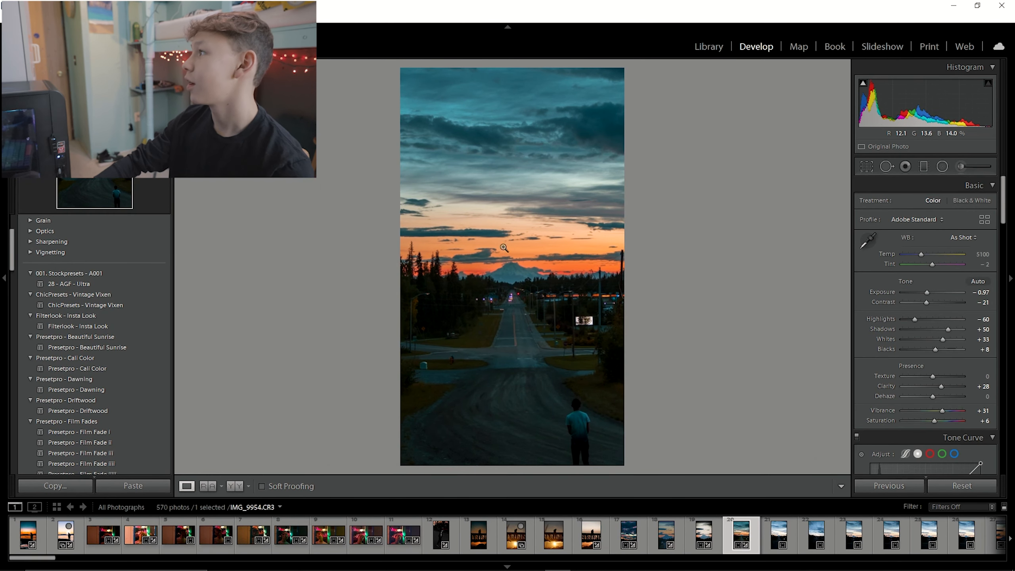
pyautogui.click(526, 425)
pyautogui.moveTo(583, 160); pyautogui.dragTo(527, 460)
pyautogui.moveTo(607, 190); pyautogui.dragTo(618, 471)
pyautogui.moveTo(537, 338); pyautogui.dragTo(544, 390)
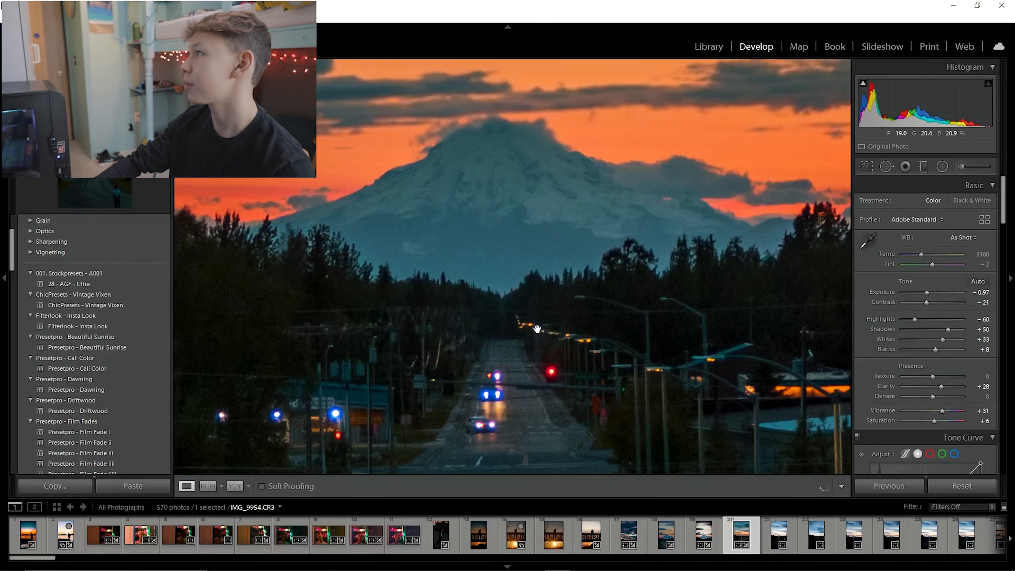
pyautogui.click(474, 201)
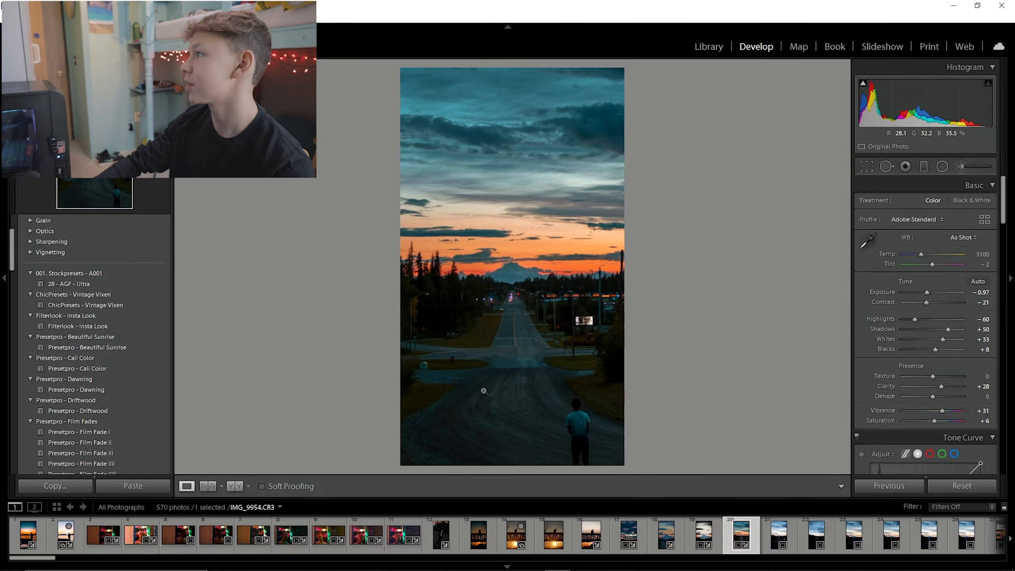
pyautogui.click(519, 285)
pyautogui.moveTo(503, 294); pyautogui.dragTo(503, 261)
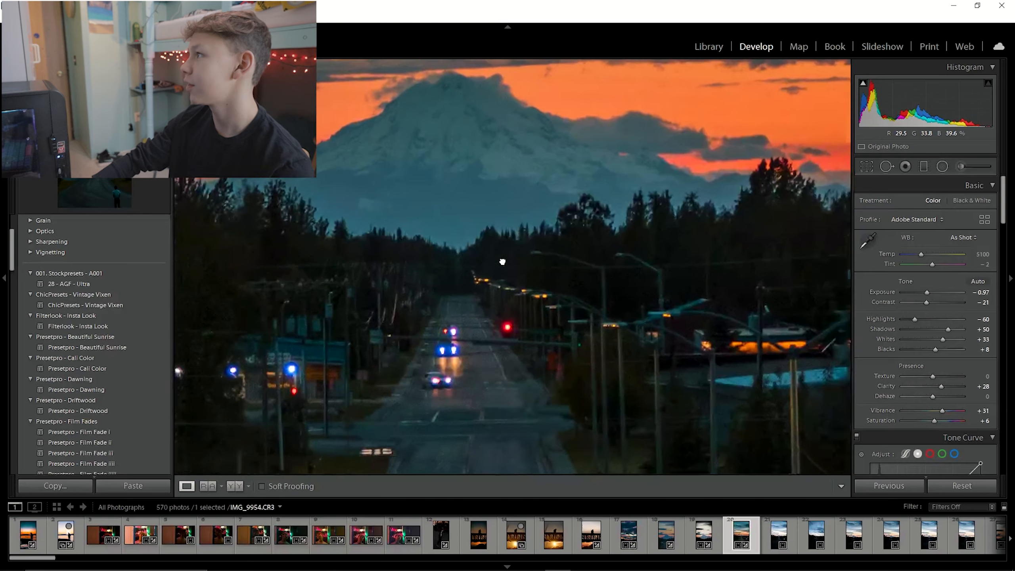
pyautogui.click(527, 267)
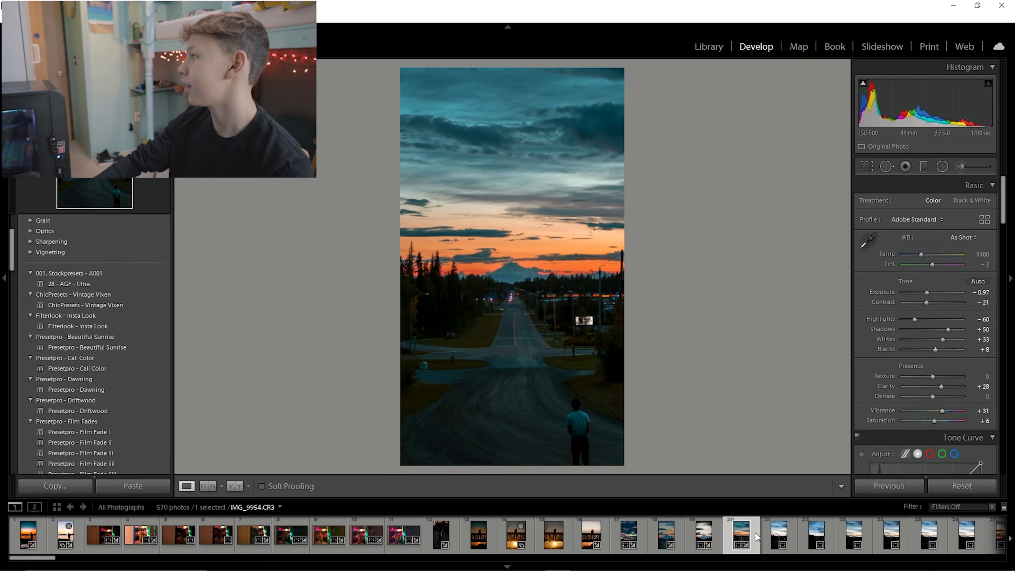
# Select the mountain road photo IMG_9952 and reset all its develop settings.
pyautogui.click(678, 546)
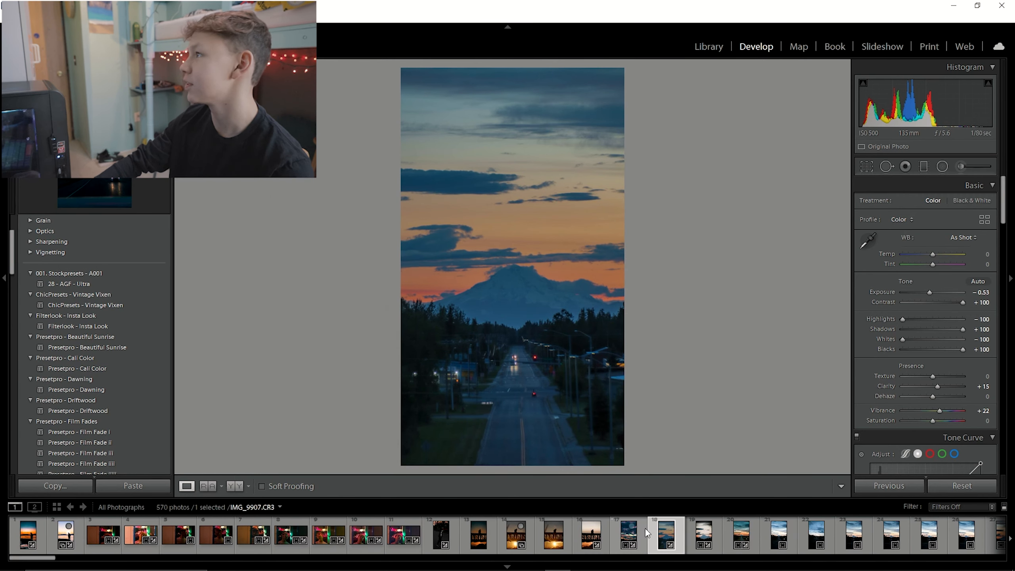
pyautogui.click(718, 528)
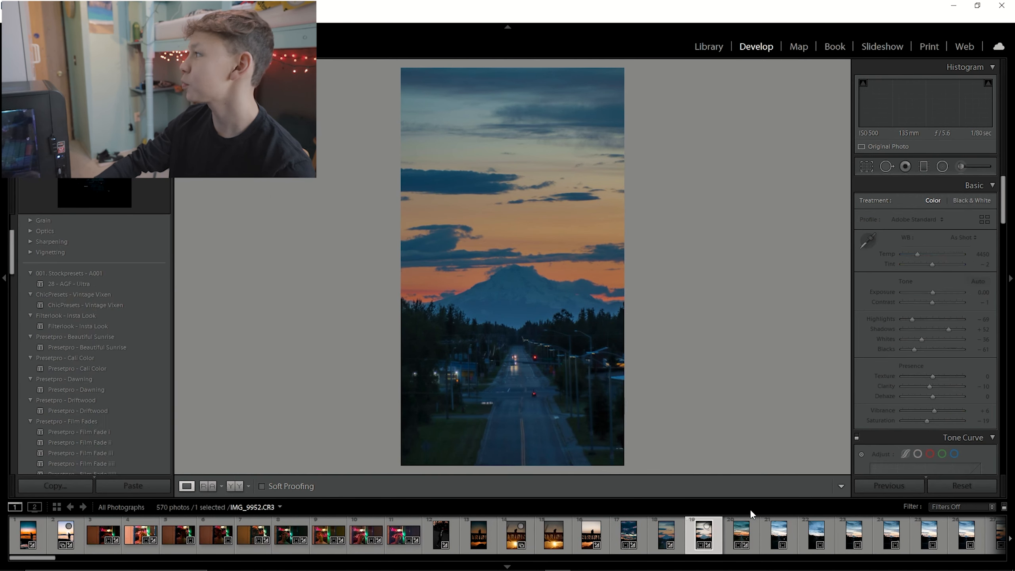
pyautogui.click(943, 486)
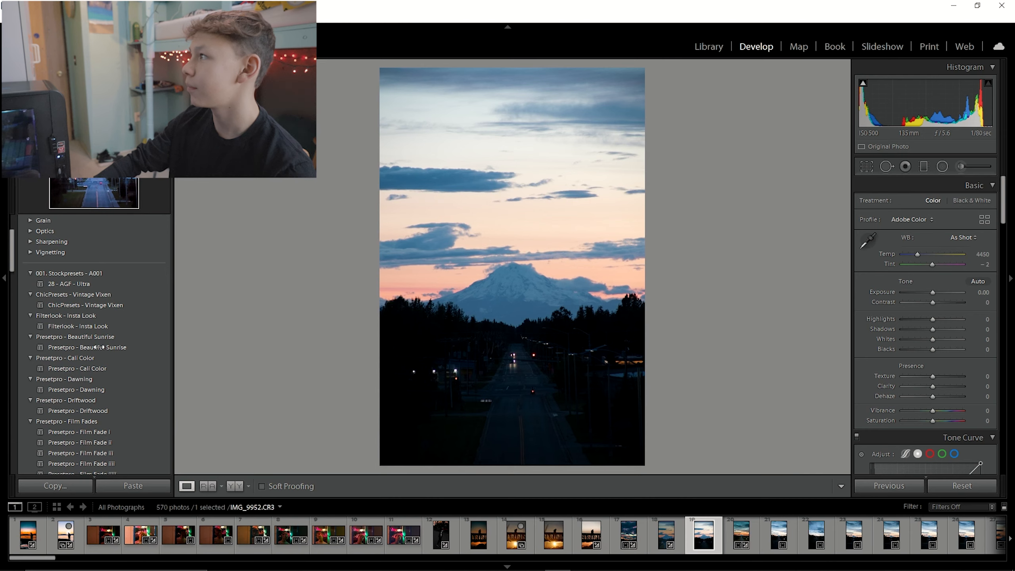
# Scroll through the preset list, previewing presets on the mountain road photo, and zoom in briefly.
pyautogui.scroll(-3, 93, 349)
pyautogui.click(99, 382)
pyautogui.scroll(-15, 95, 407)
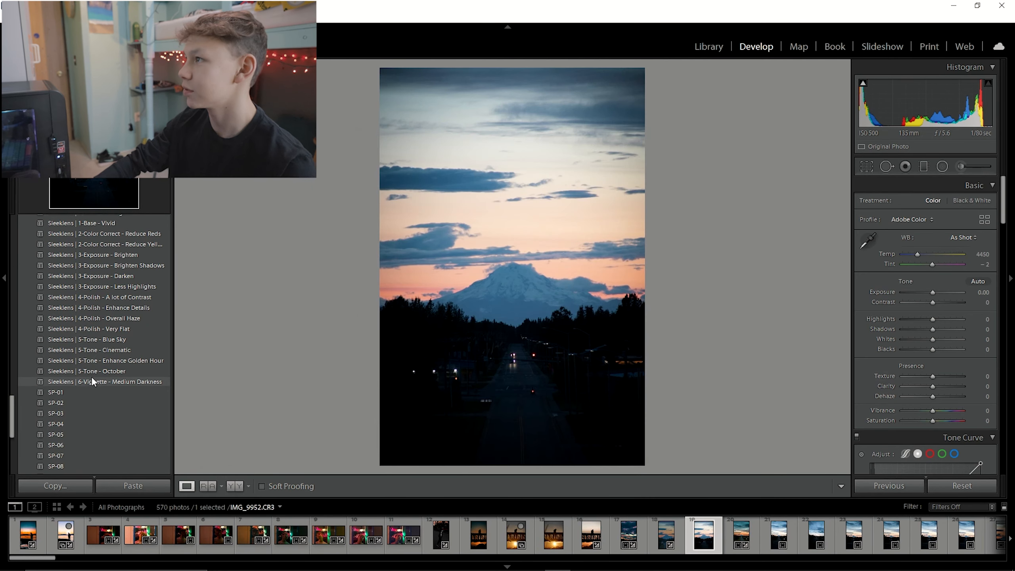
pyautogui.scroll(3, 93, 378)
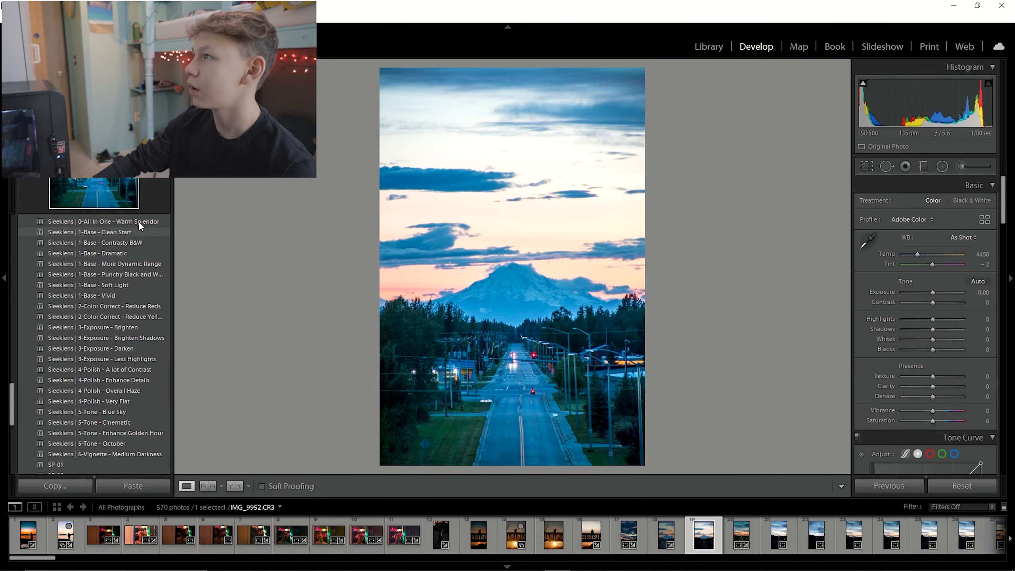
pyautogui.scroll(3, 139, 222)
pyautogui.scroll(3, 139, 223)
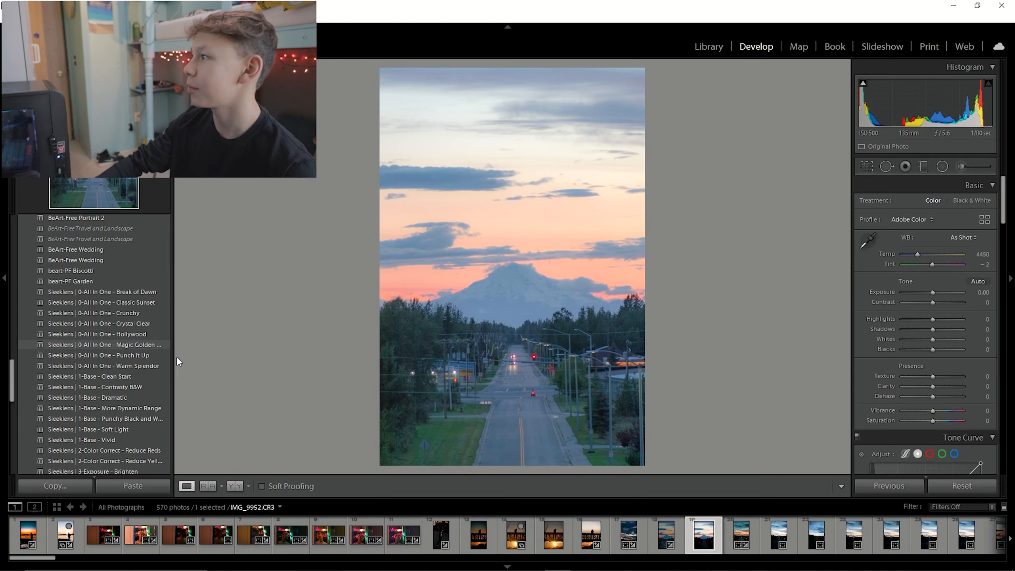
pyautogui.click(497, 320)
pyautogui.click(519, 339)
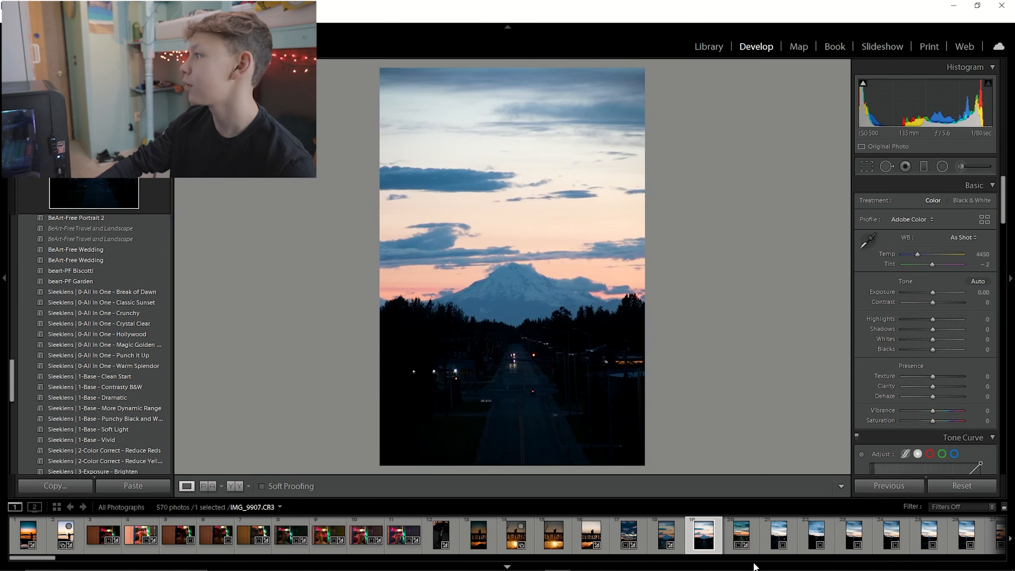
# Compare the mountain road photos IMG_9951, IMG_9952 and IMG_9954, zooming in on the peak.
pyautogui.click(675, 534)
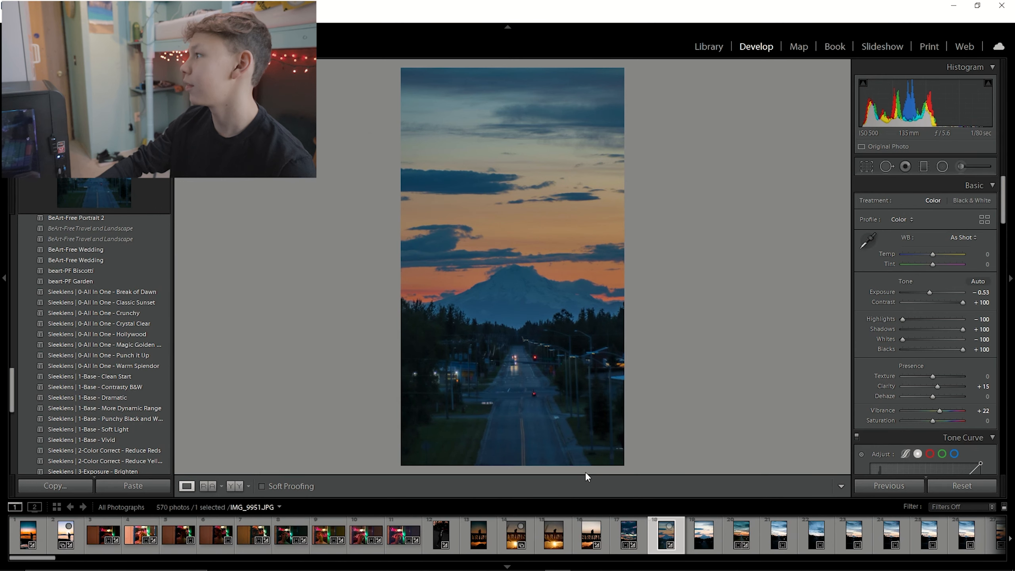
pyautogui.click(716, 536)
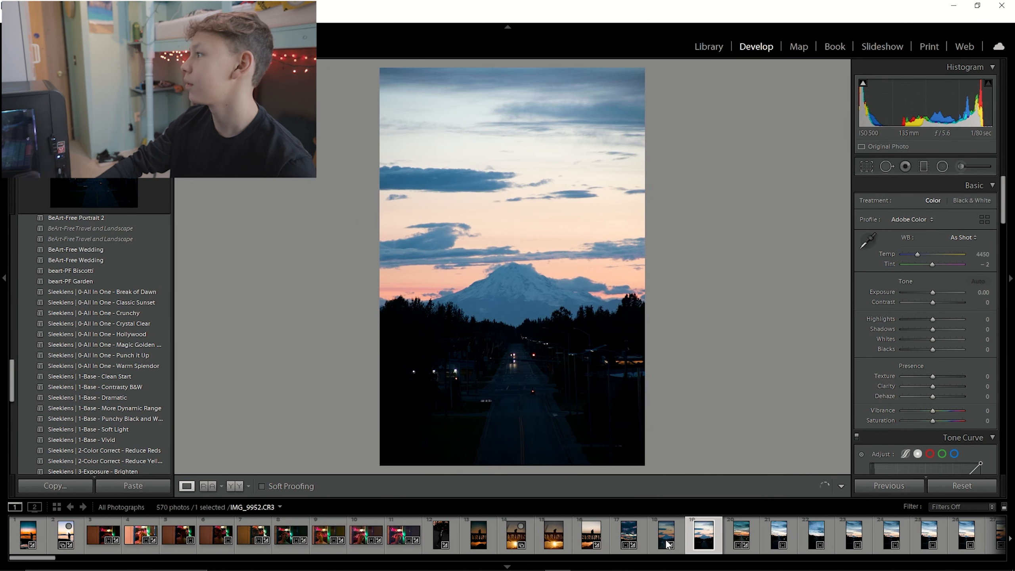
pyautogui.click(666, 540)
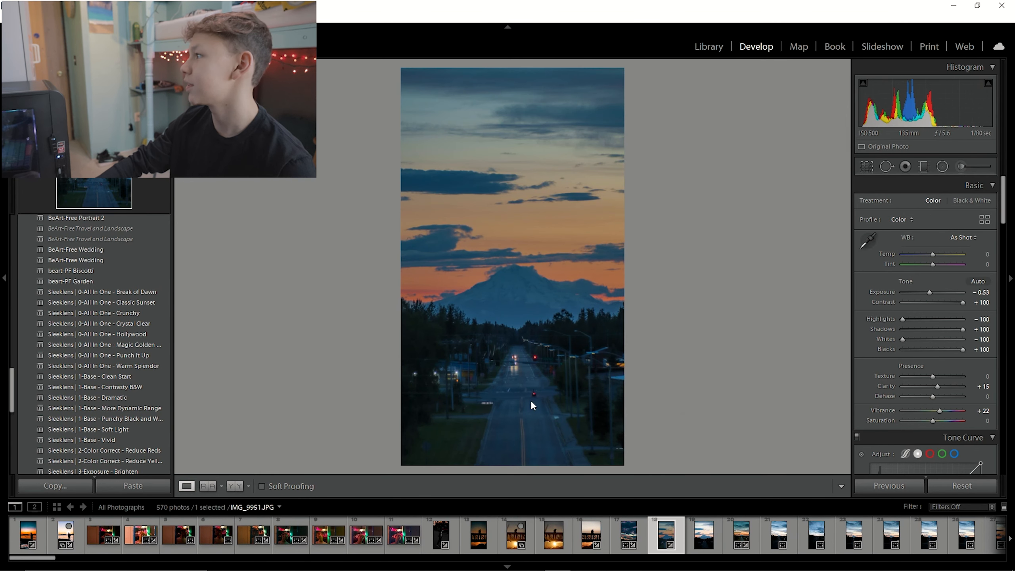
pyautogui.click(510, 280)
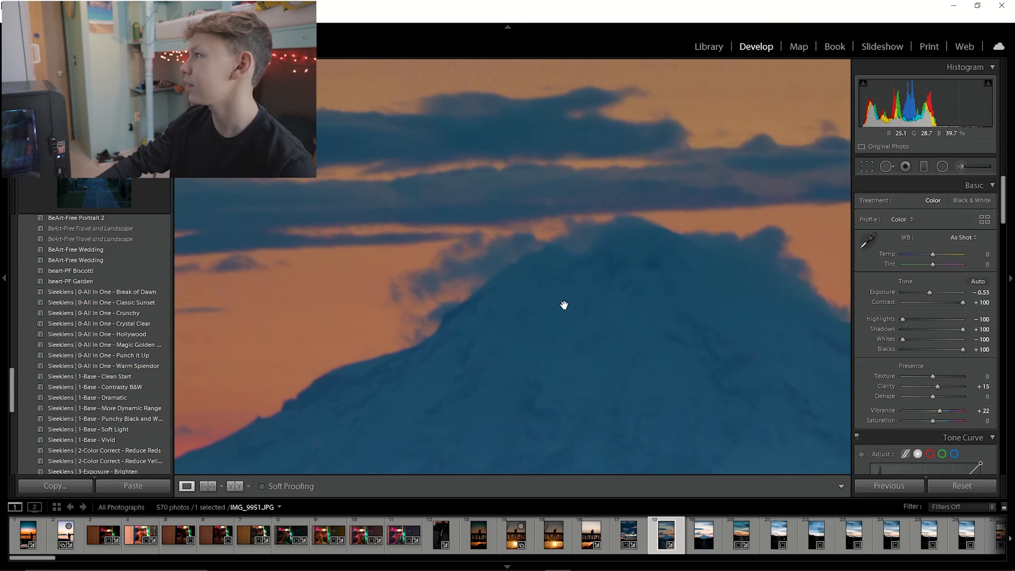
pyautogui.click(583, 333)
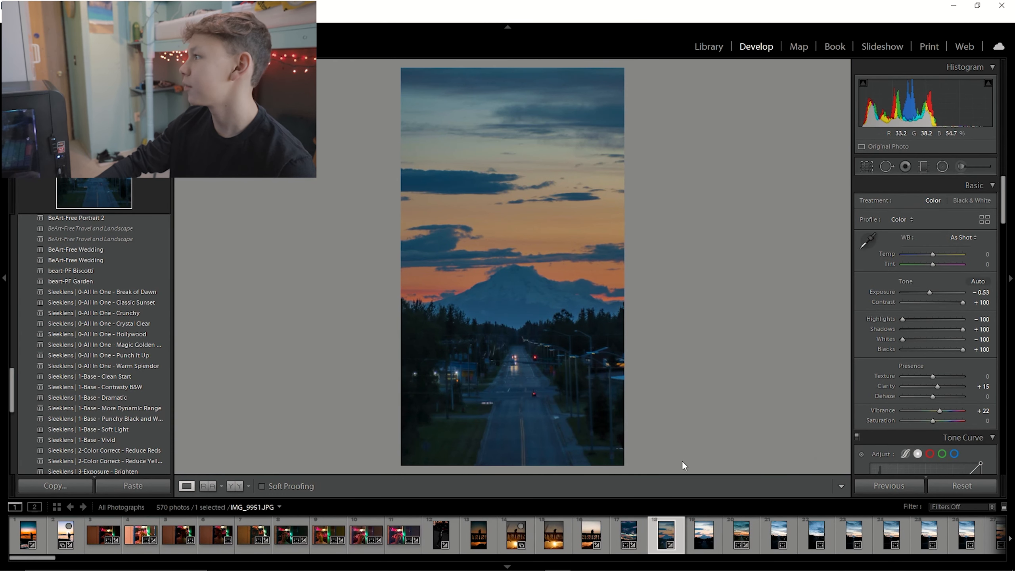
pyautogui.click(757, 533)
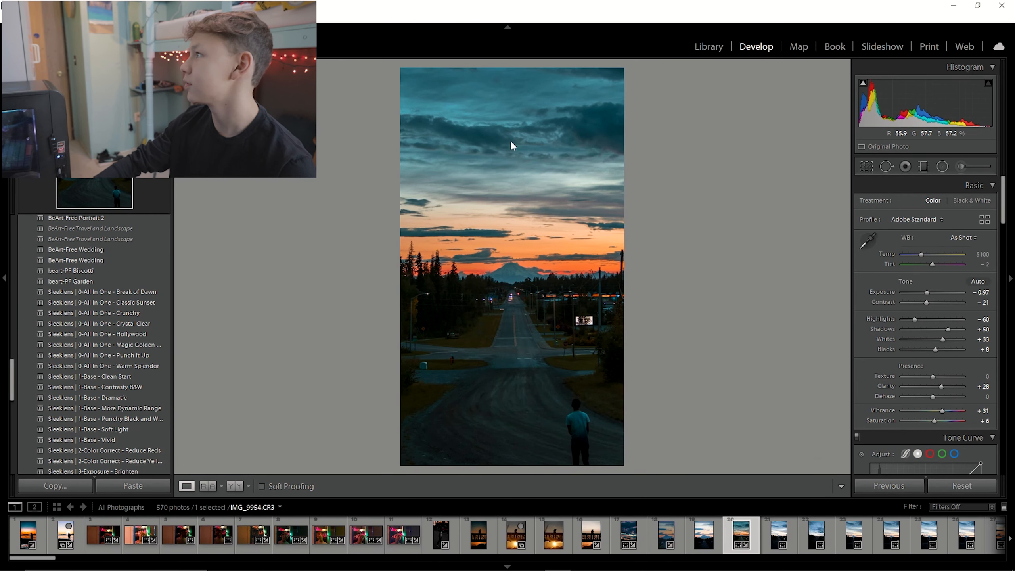
pyautogui.click(514, 223)
pyautogui.click(498, 227)
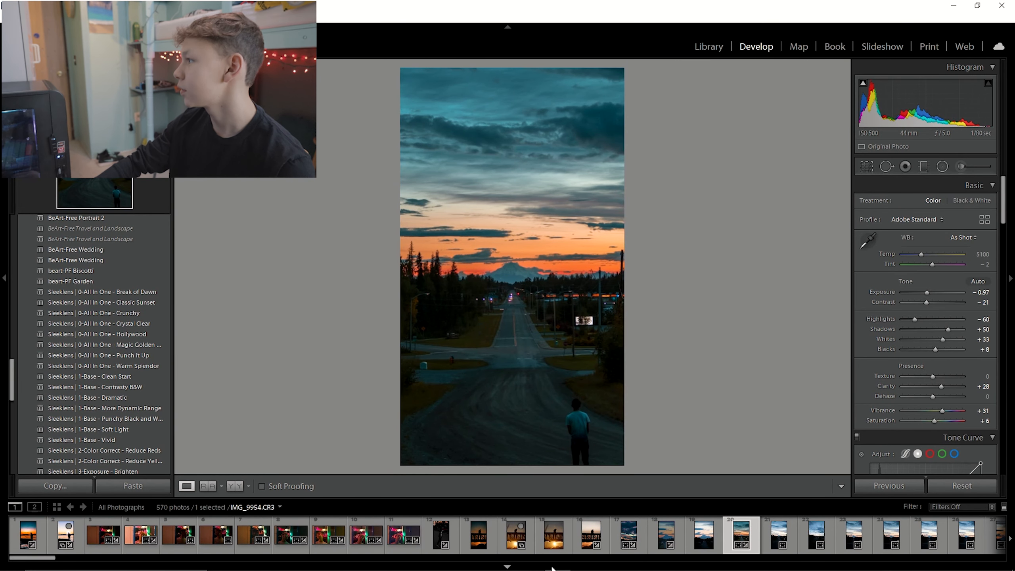
# Select the pink sunset street photo IMG_9174 and apply the Filterlook - Insta Look preset.
pyautogui.scroll(-3, 568, 543)
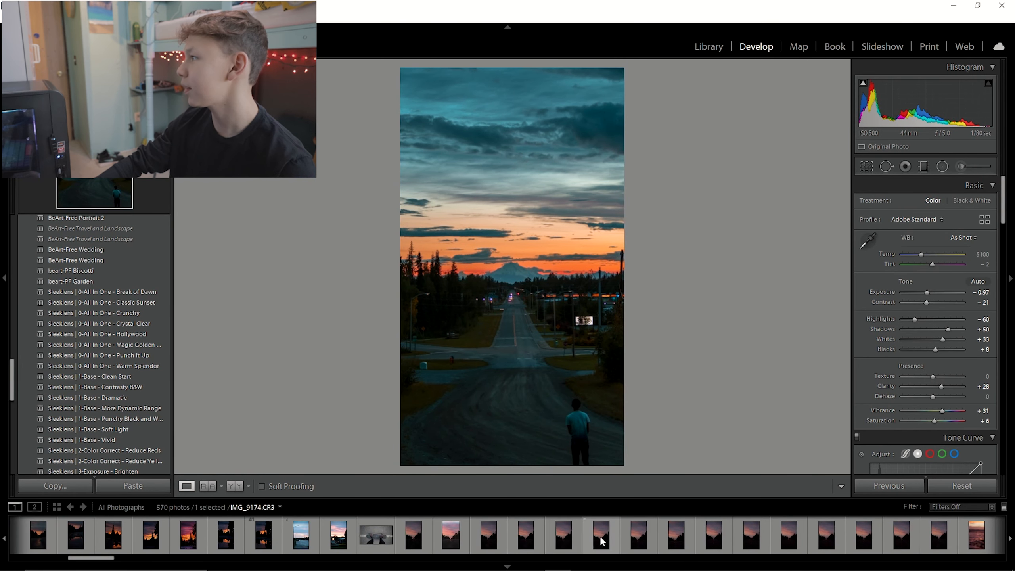
pyautogui.click(581, 537)
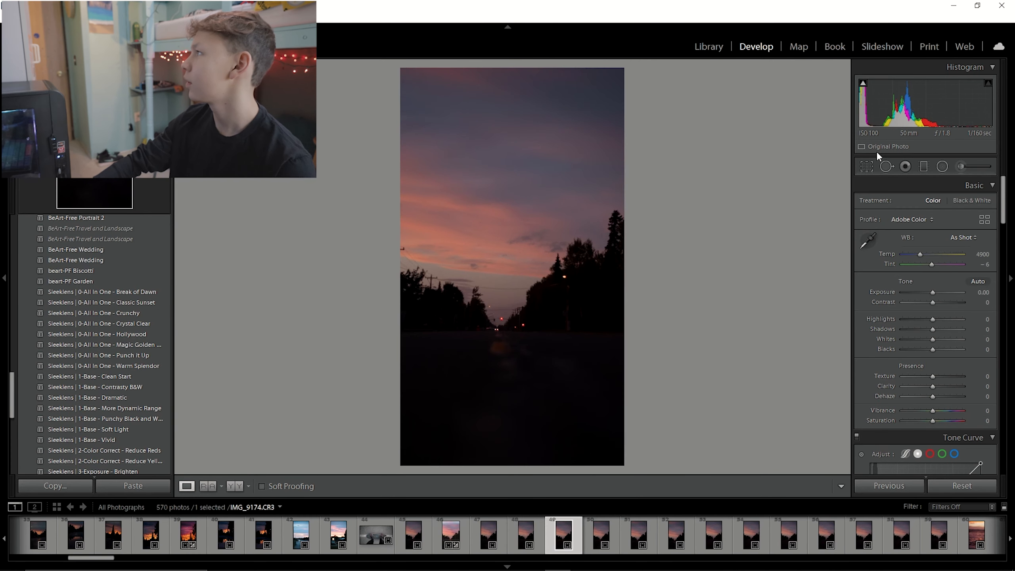
pyautogui.scroll(3, 119, 319)
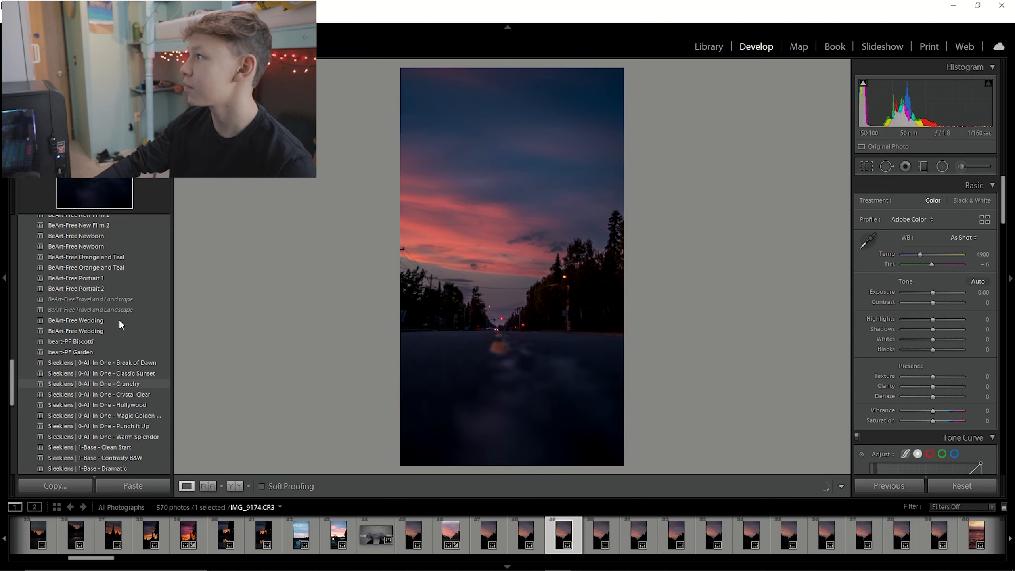
pyautogui.scroll(10, 116, 321)
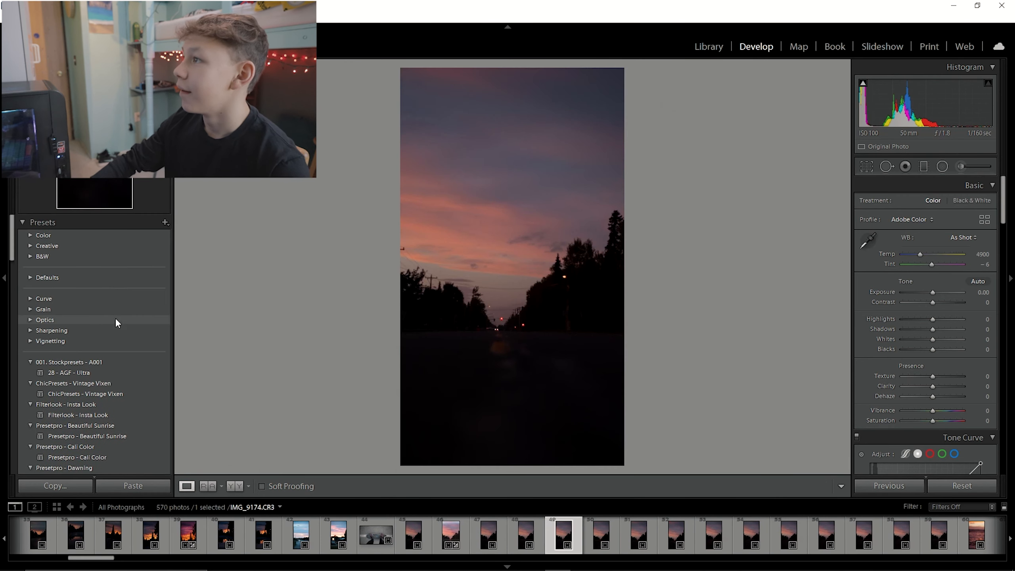
pyautogui.scroll(-3, 123, 409)
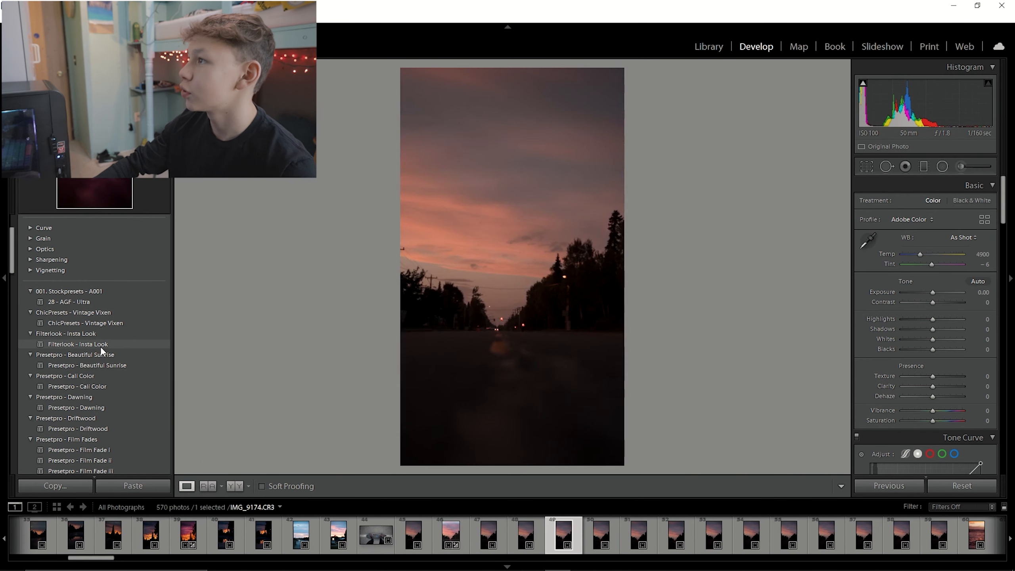
pyautogui.click(100, 345)
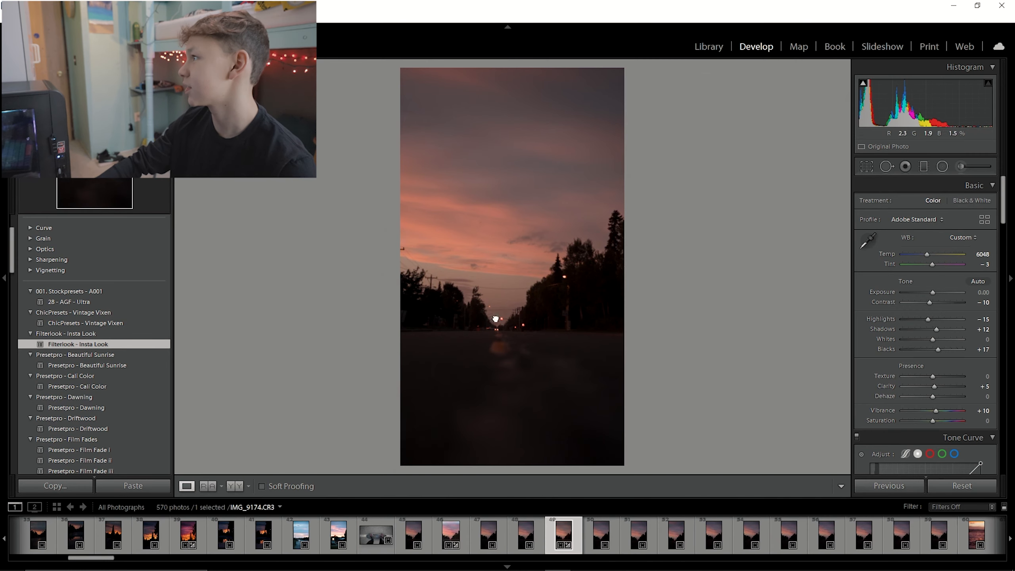
# Adjust the tone curve by nudging a point in its lower part slightly down.
pyautogui.moveTo(493, 317); pyautogui.dragTo(594, 412)
pyautogui.moveTo(538, 182); pyautogui.dragTo(422, 386)
pyautogui.click(422, 386)
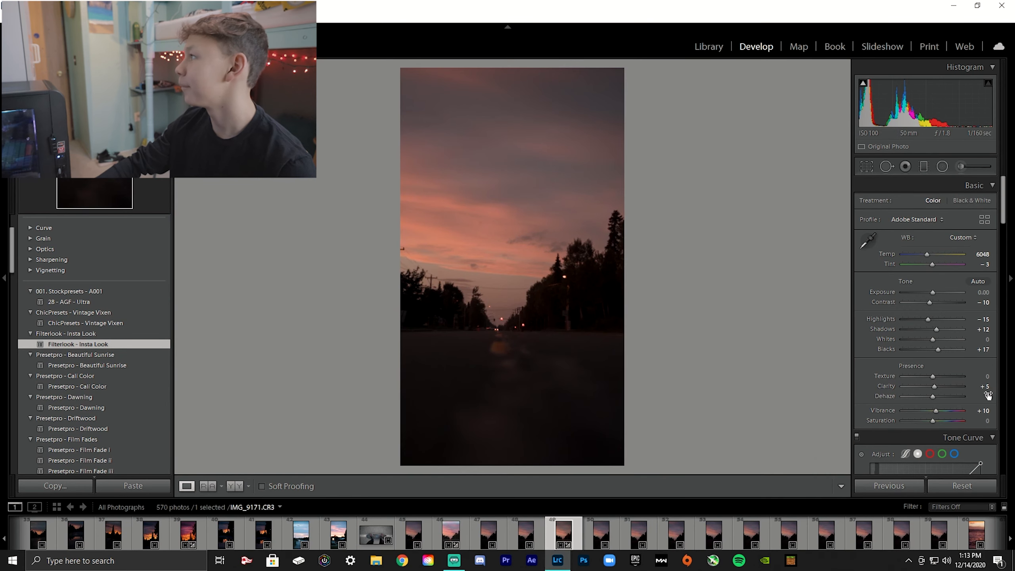
pyautogui.scroll(-3, 941, 436)
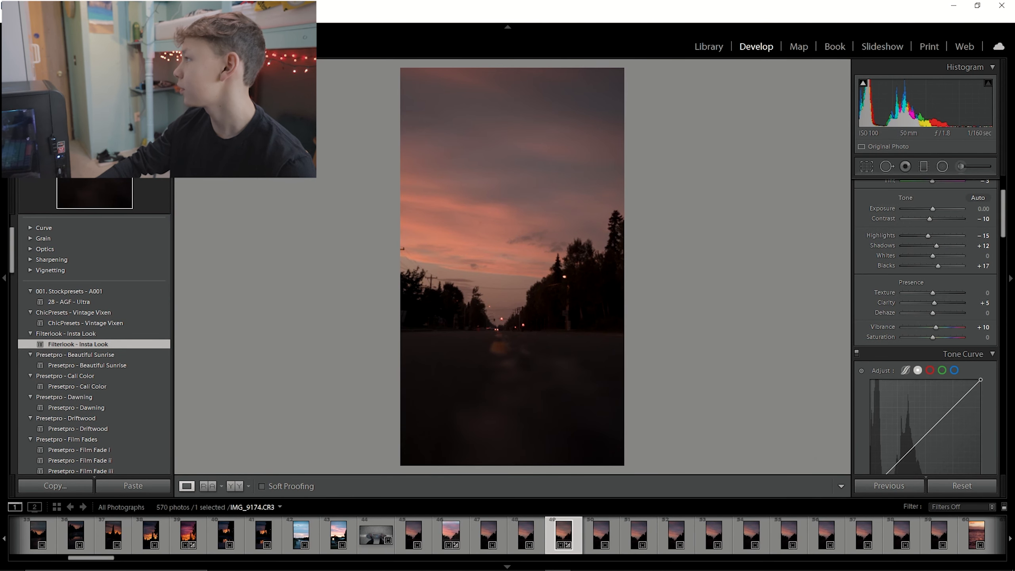
pyautogui.click(952, 396)
pyautogui.click(909, 443)
pyautogui.moveTo(909, 442); pyautogui.dragTo(913, 447)
pyautogui.scroll(3, 906, 409)
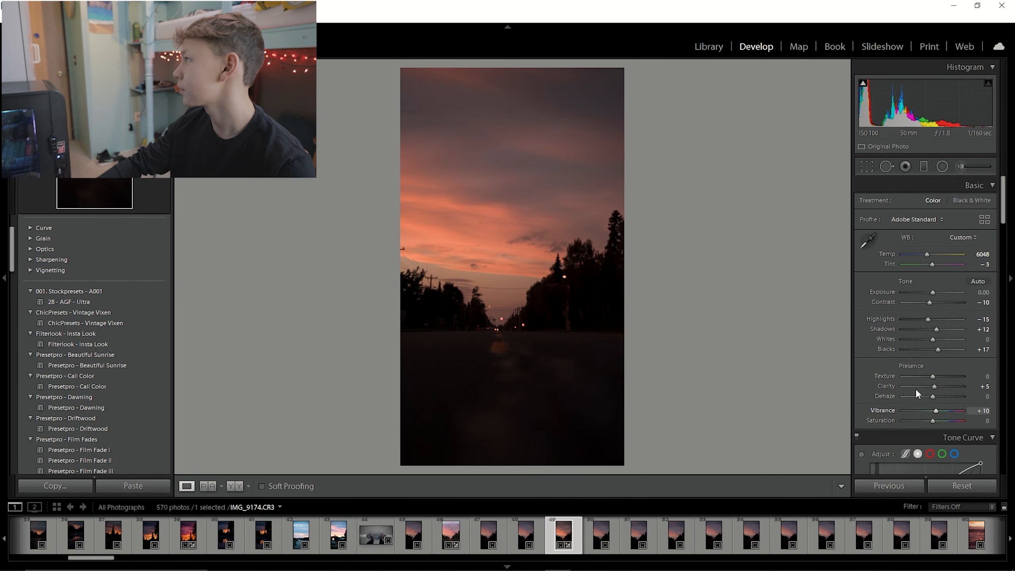
# Set Highlights to -100 and Shadows to +100.
pyautogui.moveTo(930, 319); pyautogui.dragTo(841, 327)
pyautogui.moveTo(934, 328); pyautogui.dragTo(992, 332)
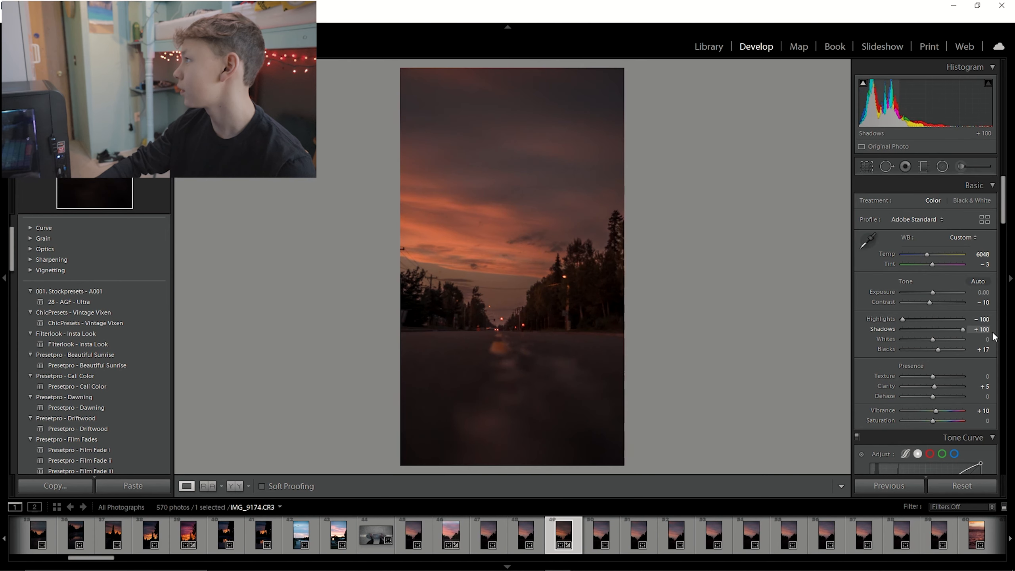
pyautogui.moveTo(548, 361); pyautogui.dragTo(823, 422)
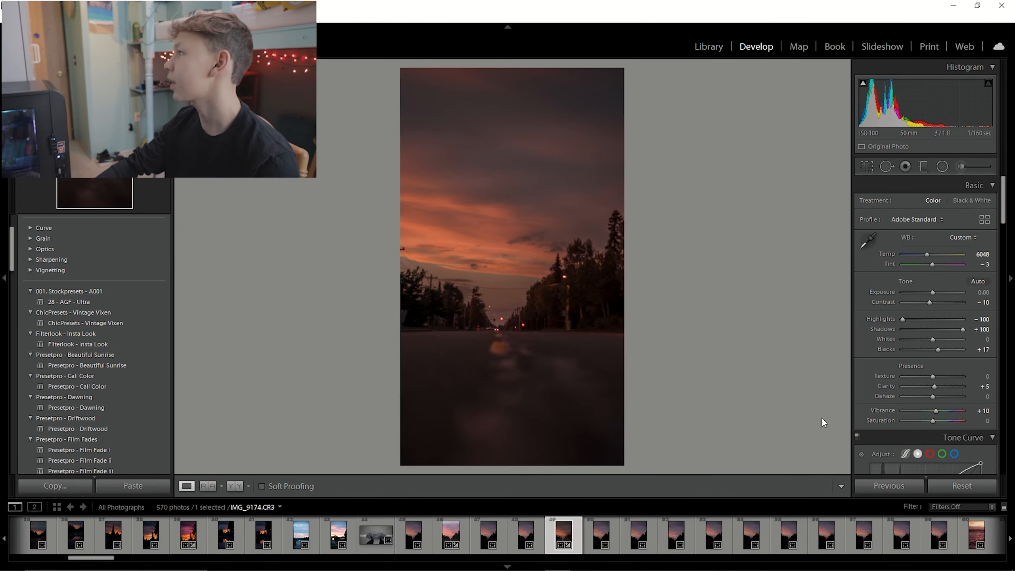
# Straighten the pink sunset street photo with the crop tool, rotating it to an angle of -0.33.
pyautogui.click(923, 166)
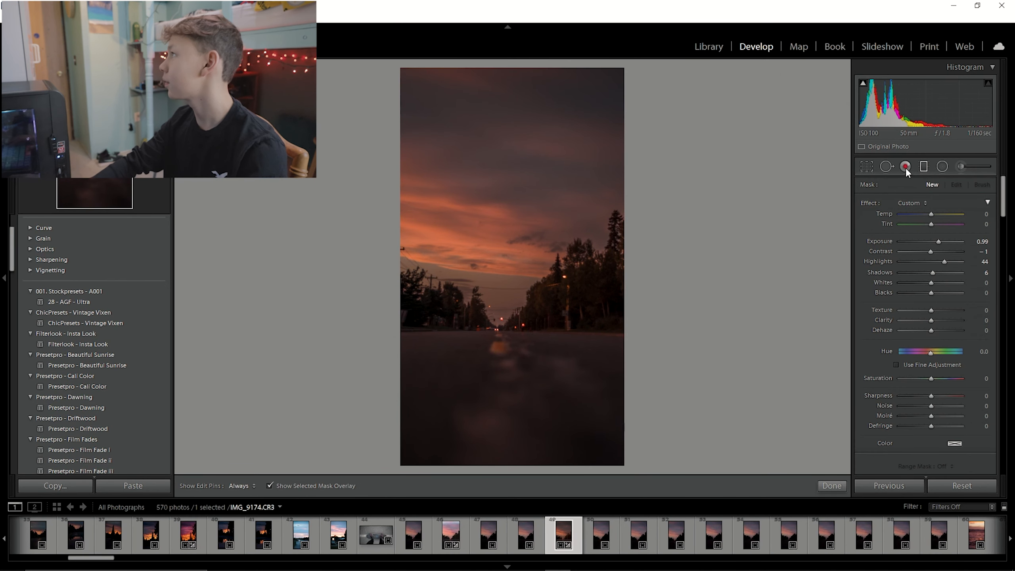
pyautogui.click(866, 165)
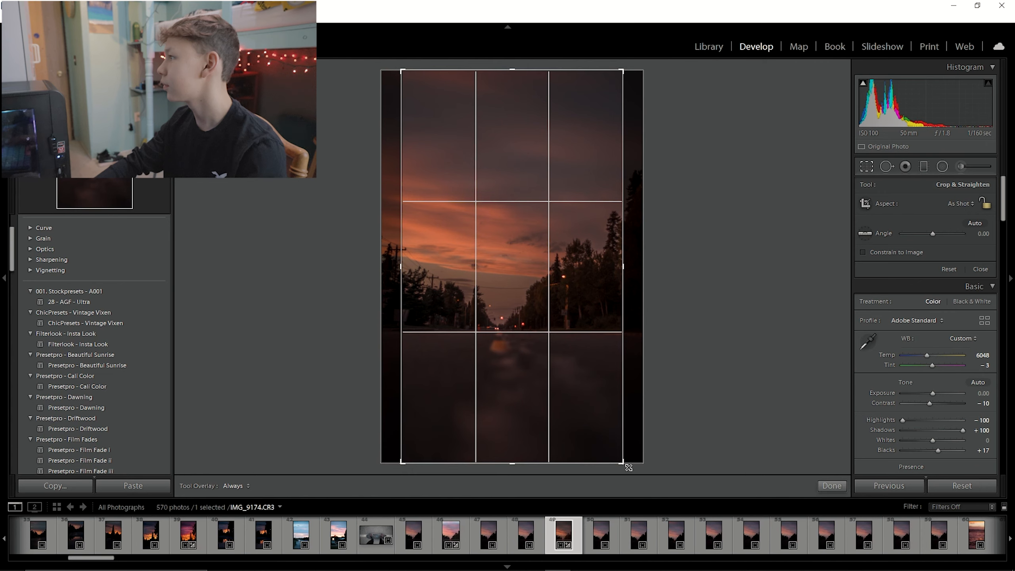
pyautogui.moveTo(596, 406); pyautogui.dragTo(632, 477)
pyautogui.click(866, 166)
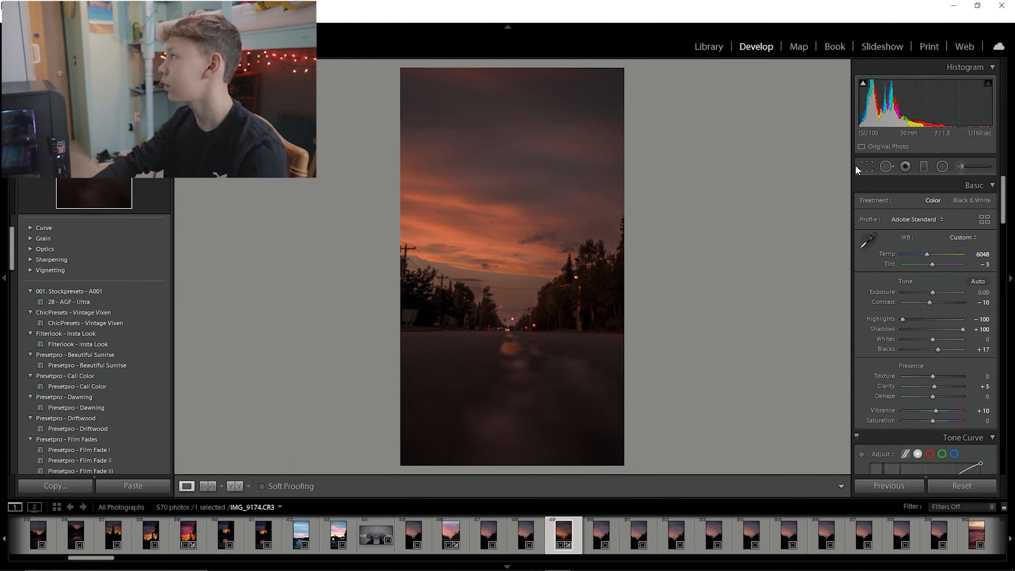
pyautogui.press('r')
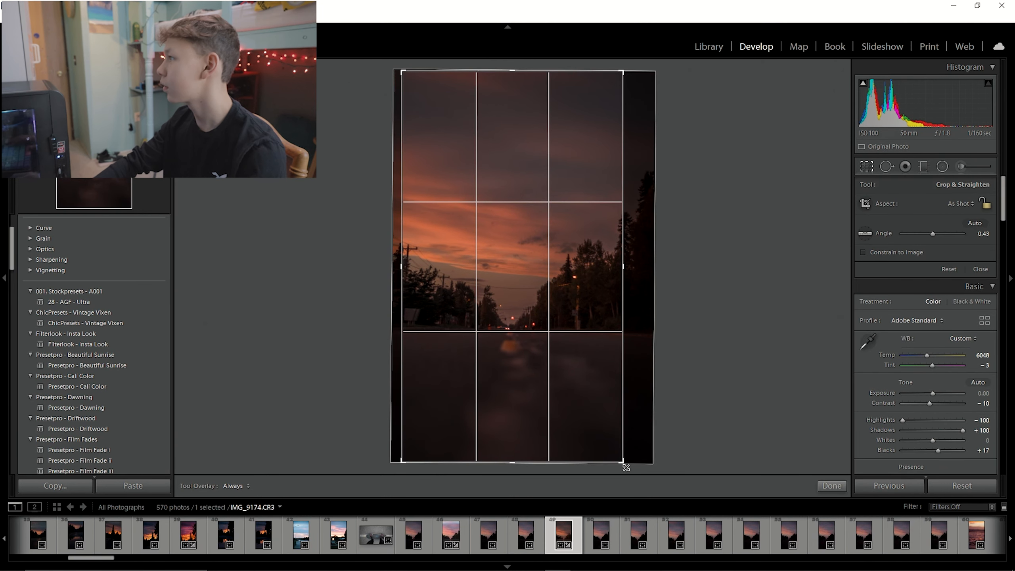
pyautogui.moveTo(629, 465); pyautogui.dragTo(632, 462)
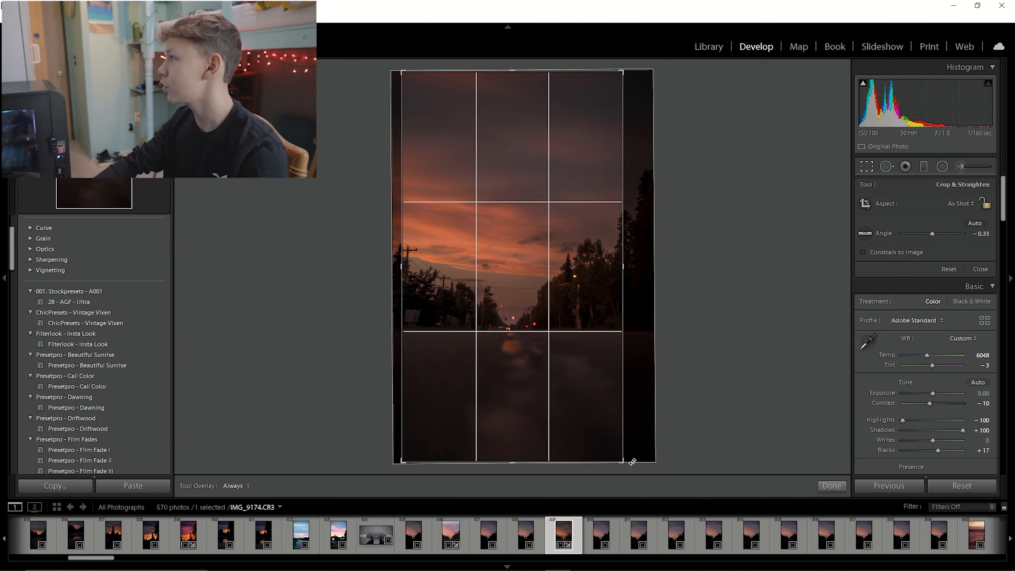
pyautogui.click(867, 164)
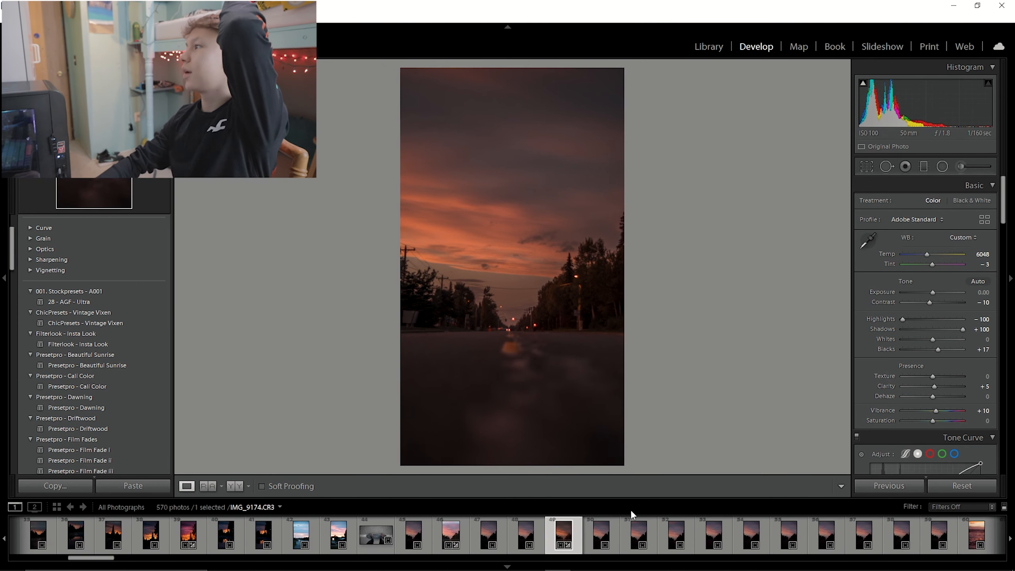
# Set Whites to +46 and Blacks to -9 on the street photo.
pyautogui.moveTo(933, 339)
pyautogui.mouseDown()
pyautogui.moveTo(946, 339)
pyautogui.moveTo(926, 350)
pyautogui.mouseUp()
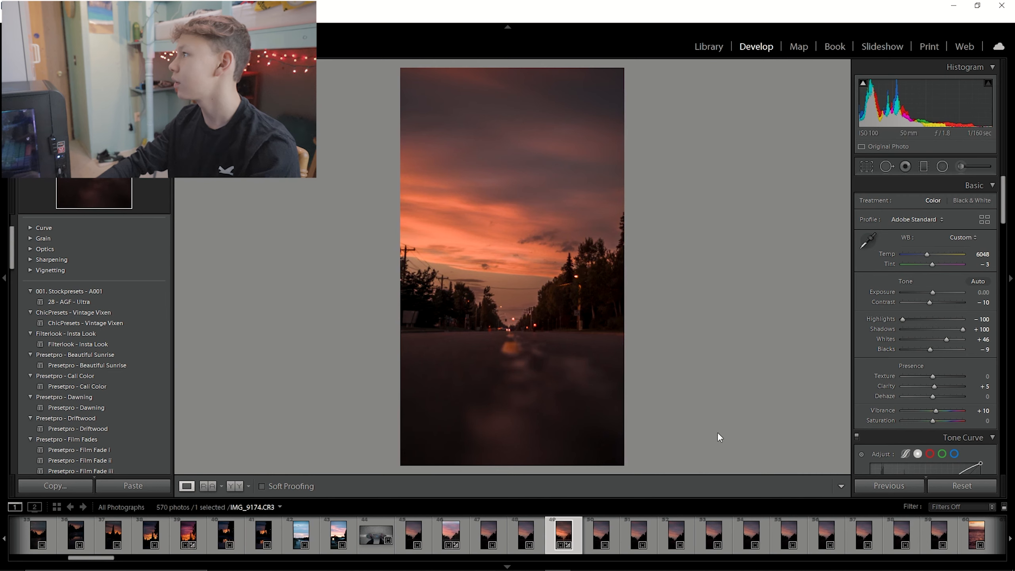
pyautogui.click(550, 308)
pyautogui.click(556, 319)
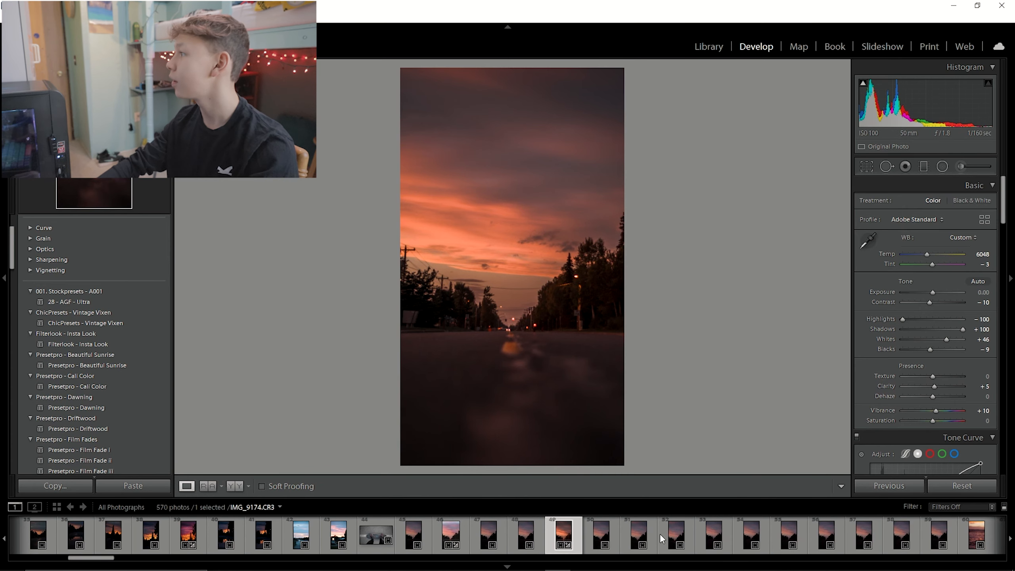
# Switch the filmstrip source to Previous Import and select the first fireworks photo IMG_2094.
pyautogui.click(988, 534)
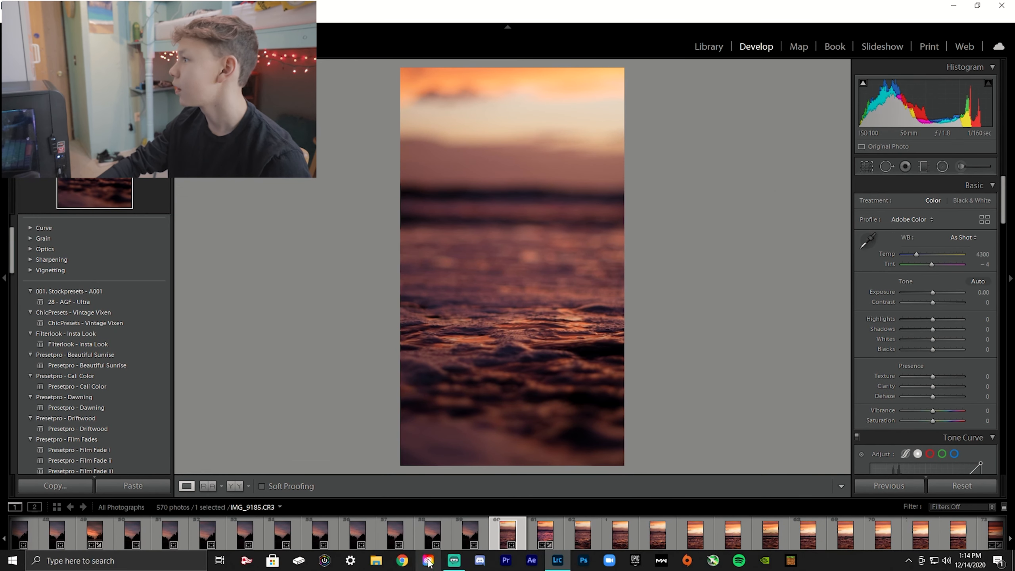
pyautogui.moveTo(113, 557); pyautogui.dragTo(970, 553)
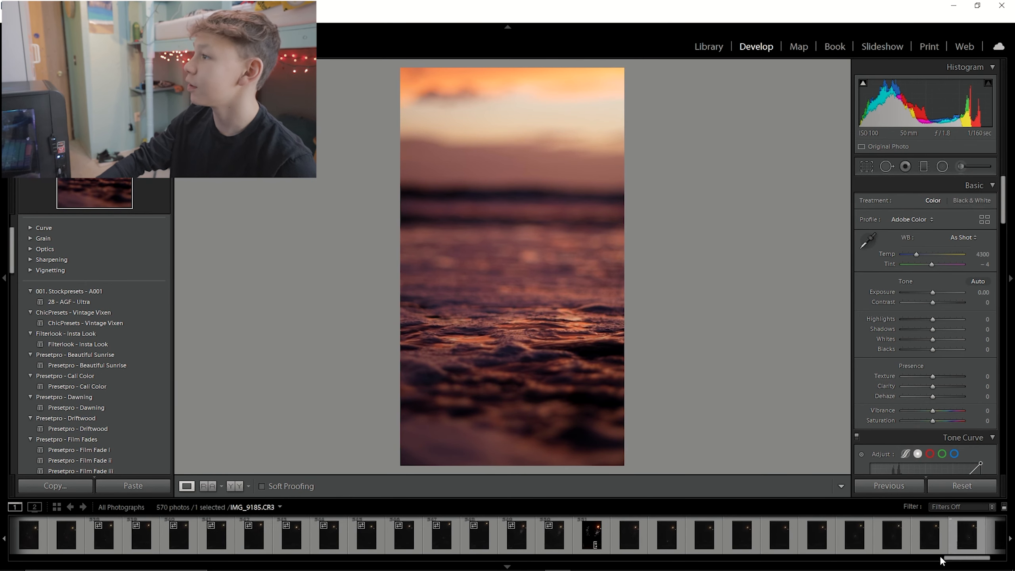
pyautogui.click(135, 507)
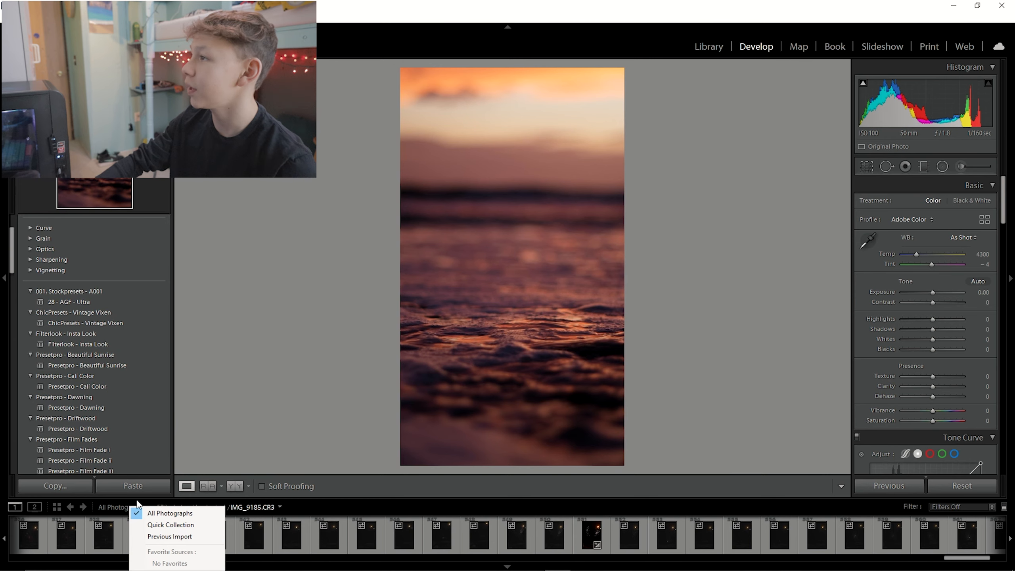
pyautogui.click(180, 537)
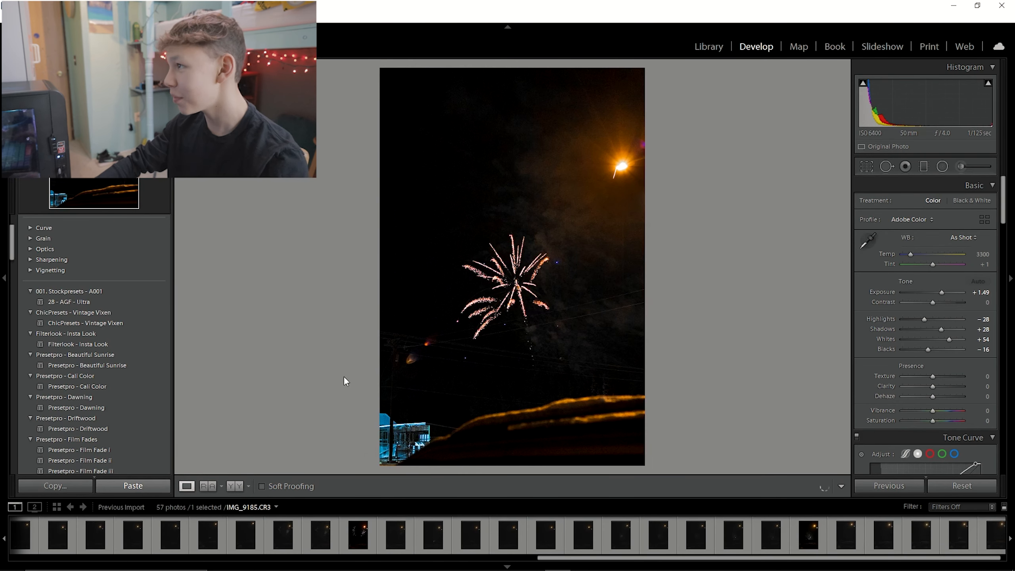
pyautogui.click(38, 527)
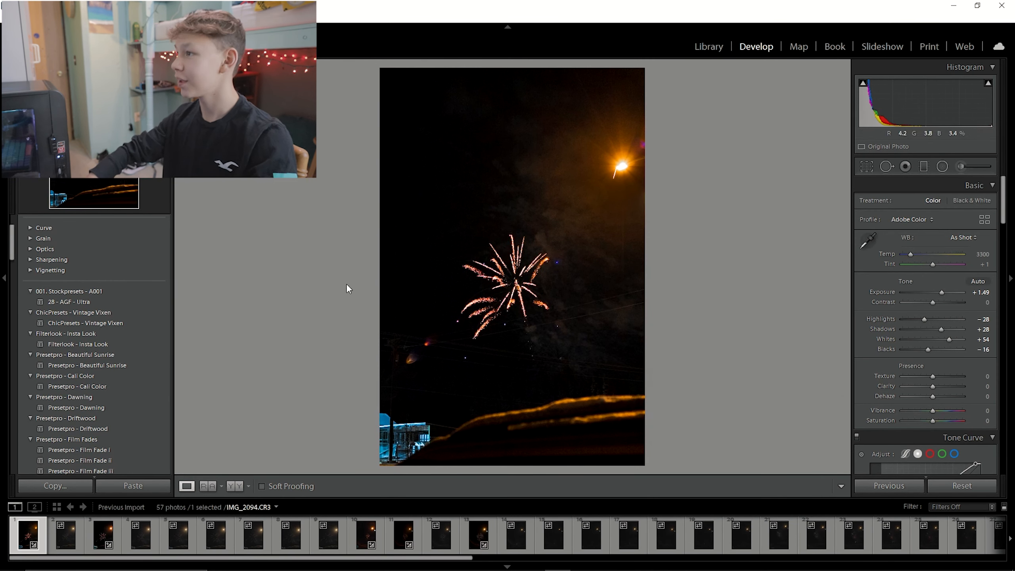
# Select all 57 imported photos and synchronize the settings of IMG_2094 to them with the default options.
pyautogui.moveTo(464, 560); pyautogui.dragTo(1000, 561)
pyautogui.click(1005, 539)
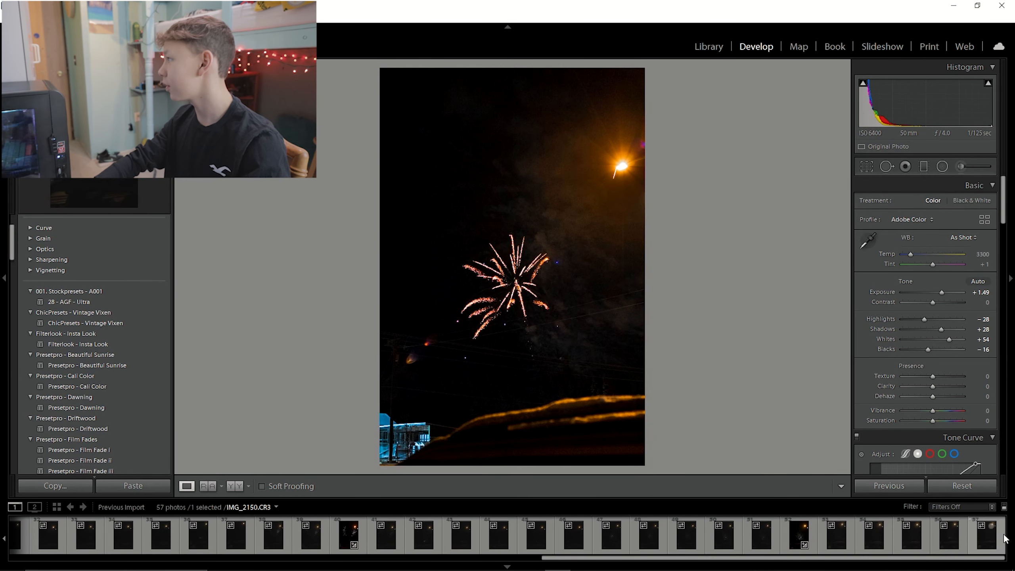
pyautogui.hotkey('ctrl', 'a')
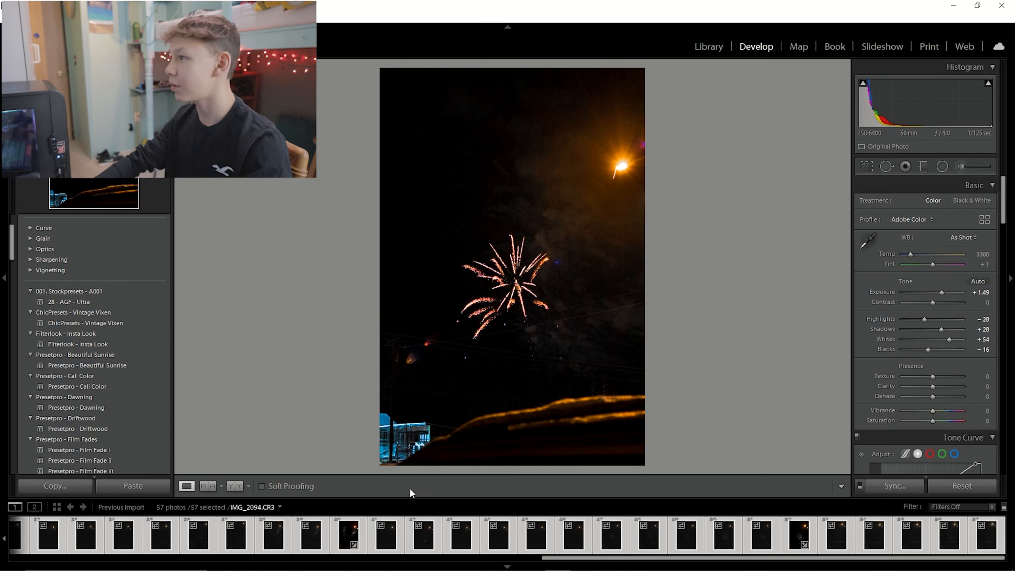
pyautogui.click(881, 488)
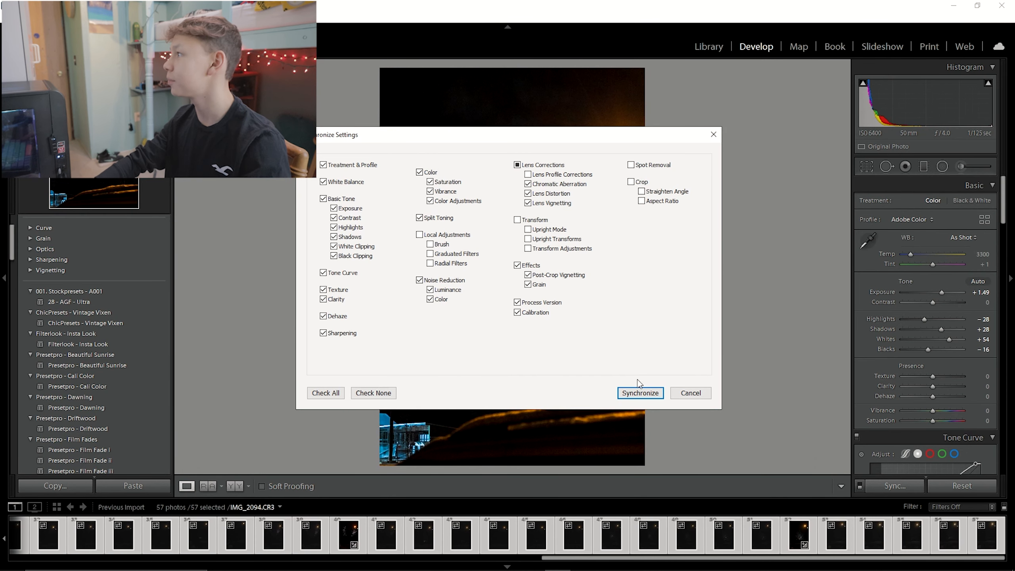
pyautogui.click(639, 391)
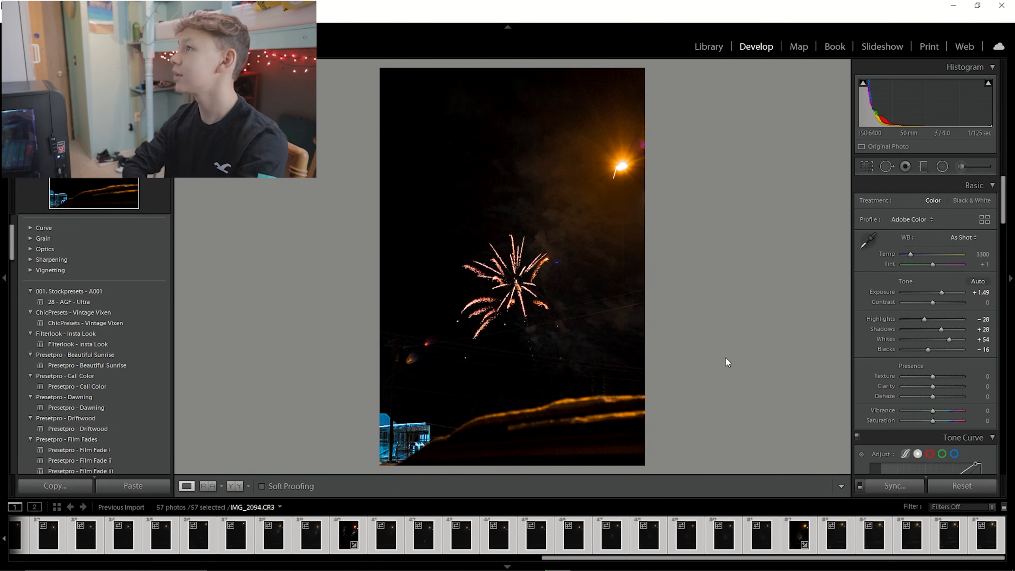
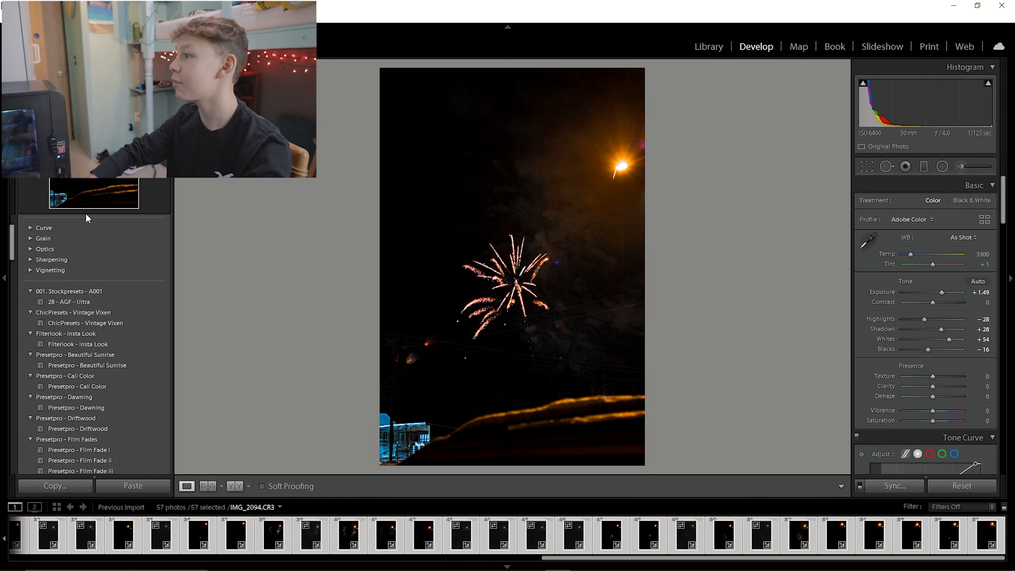
# Browse the synced fireworks photos, return to IMG_2094, and preview presets from the preset list on it.
pyautogui.click(348, 534)
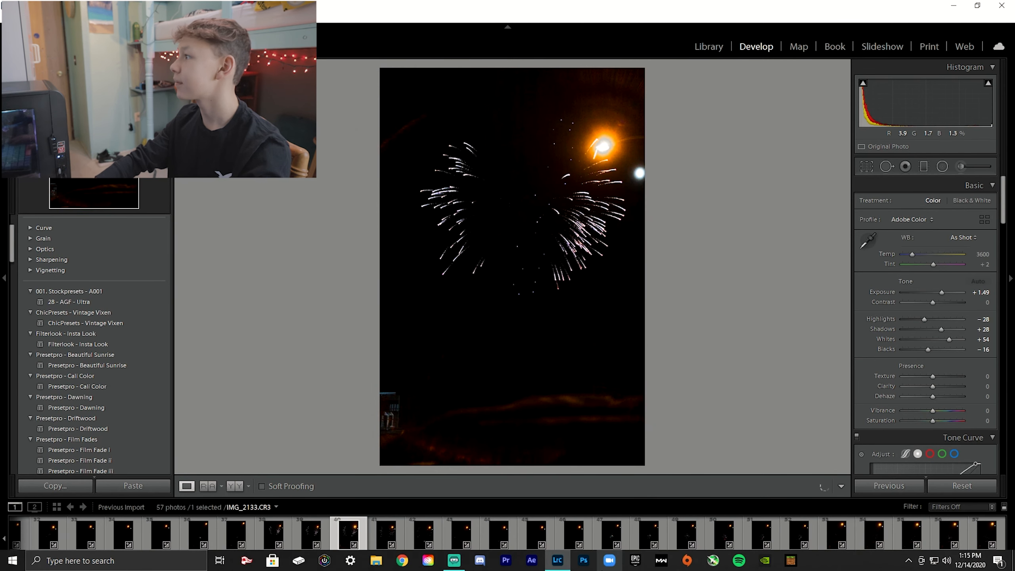
pyautogui.moveTo(584, 560); pyautogui.dragTo(54, 544)
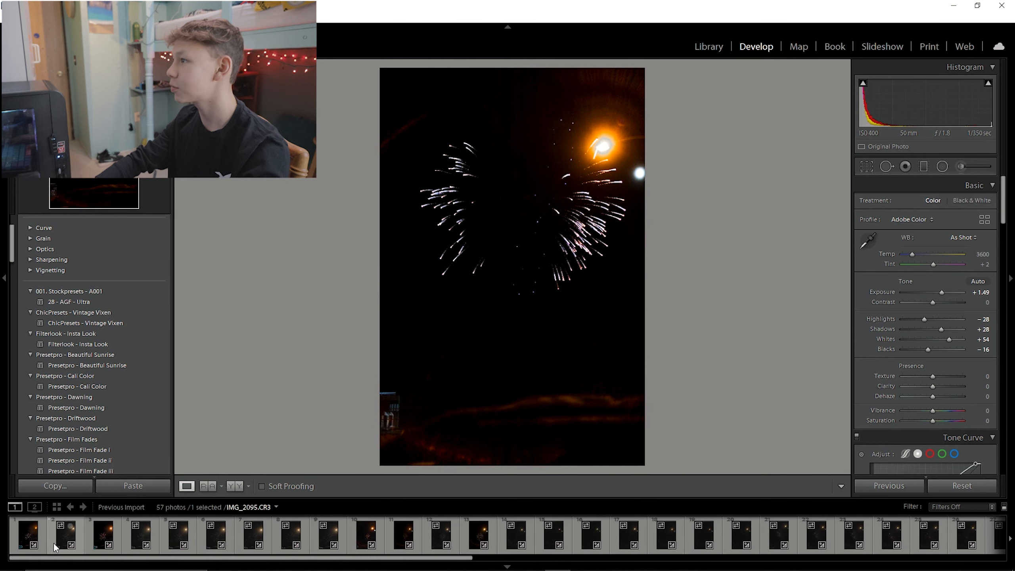
pyautogui.click(260, 536)
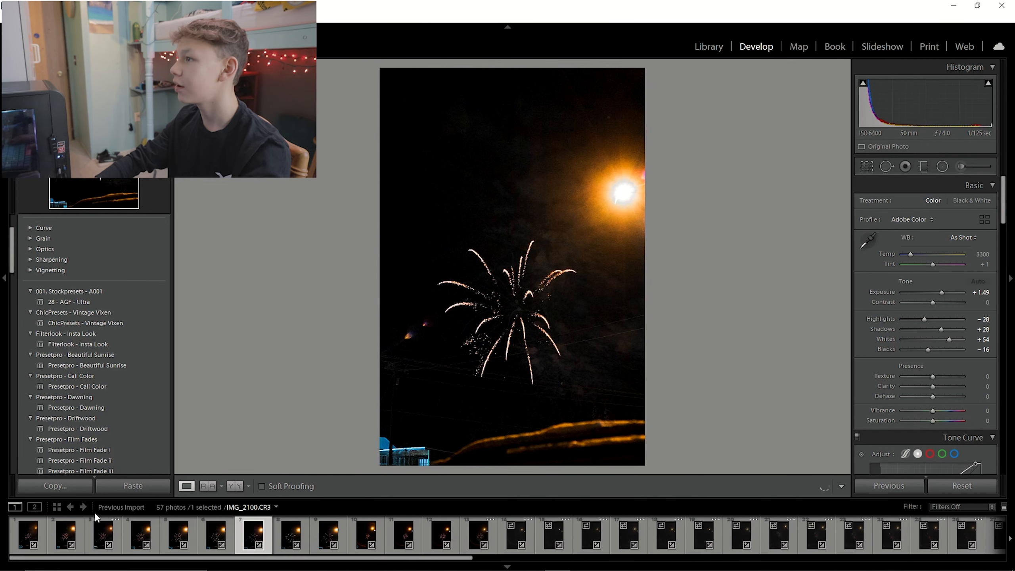
pyautogui.click(44, 530)
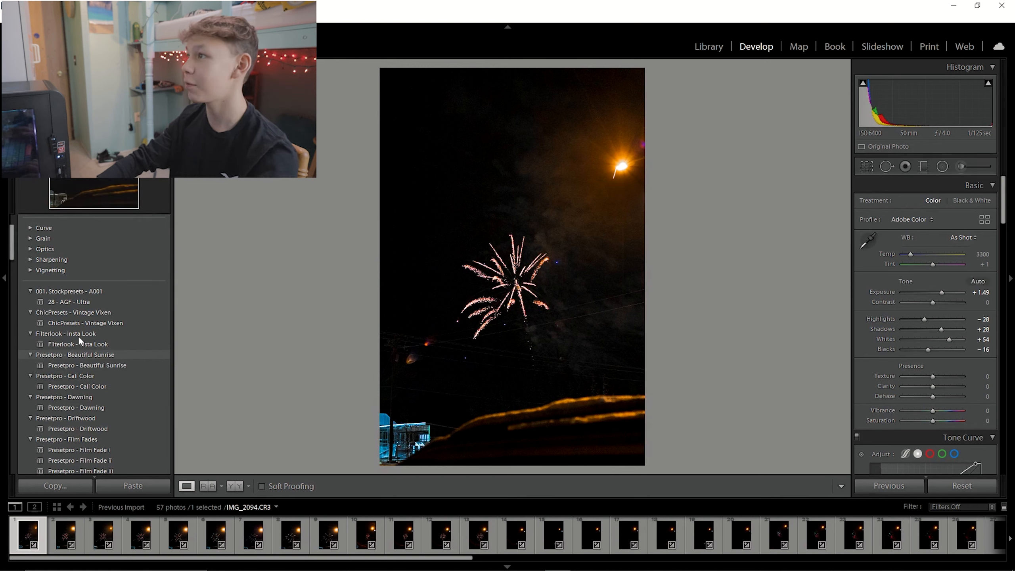
pyautogui.click(96, 342)
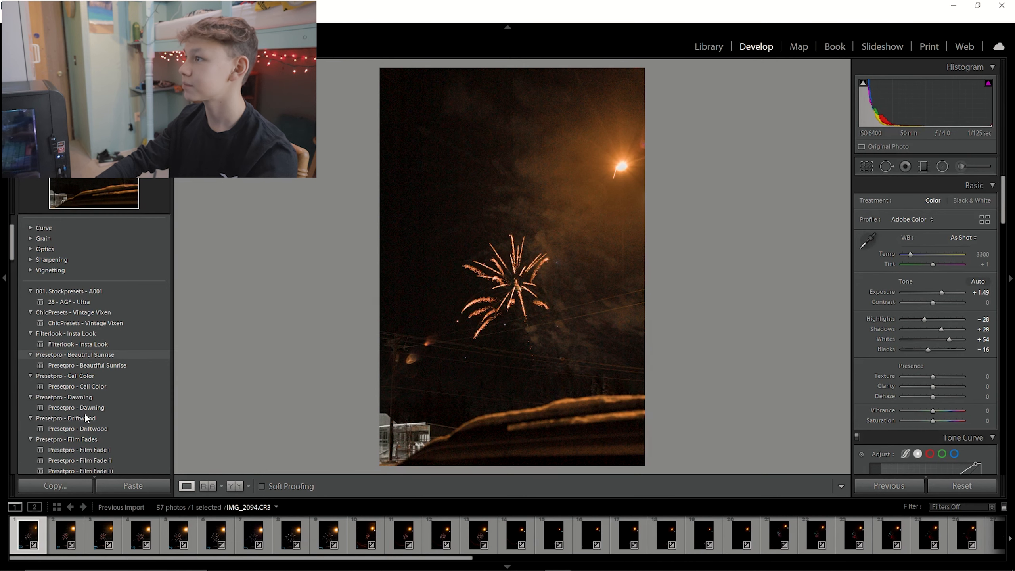
pyautogui.scroll(-10, 112, 432)
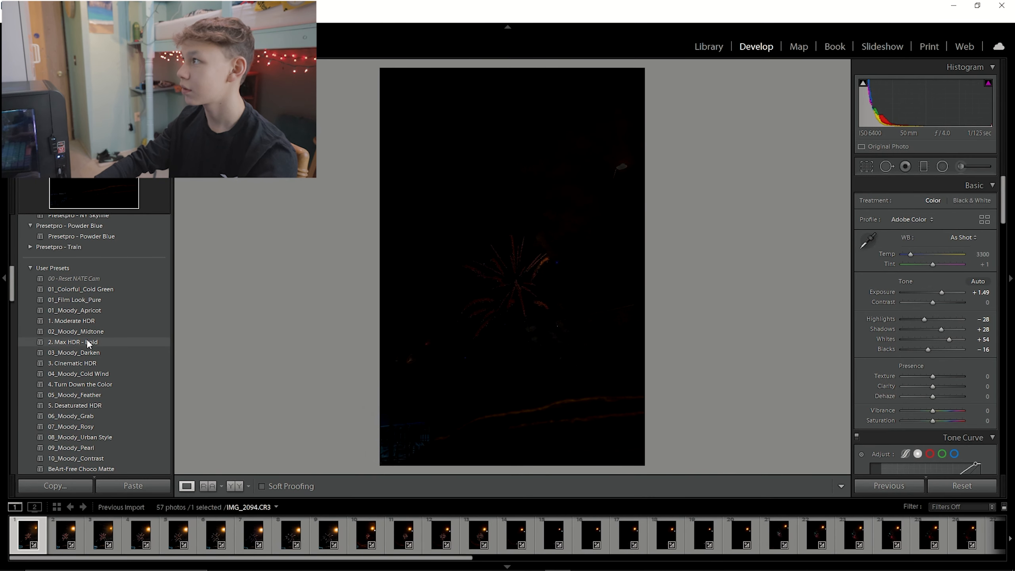
pyautogui.scroll(-10, 85, 399)
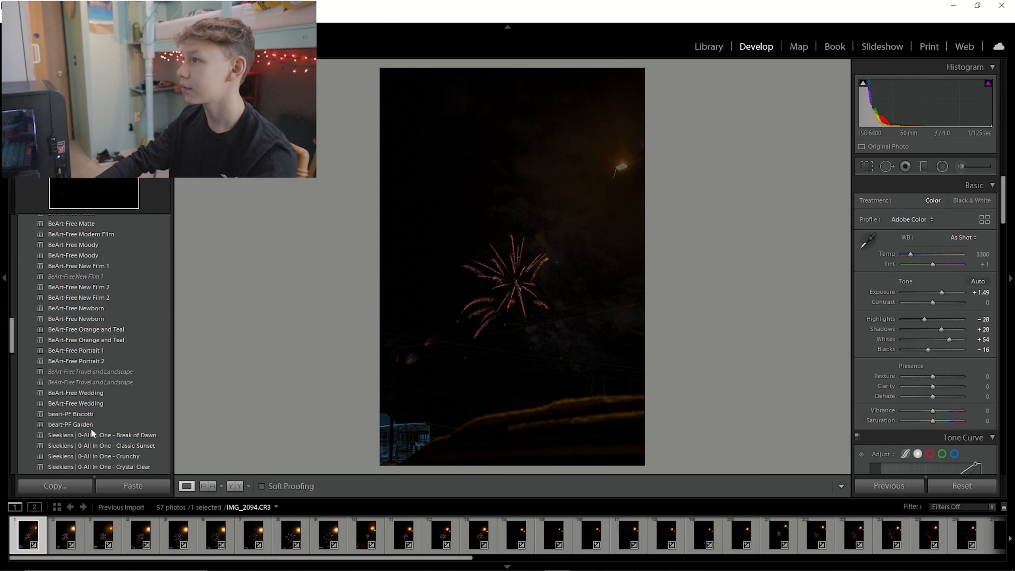
pyautogui.scroll(10, 89, 349)
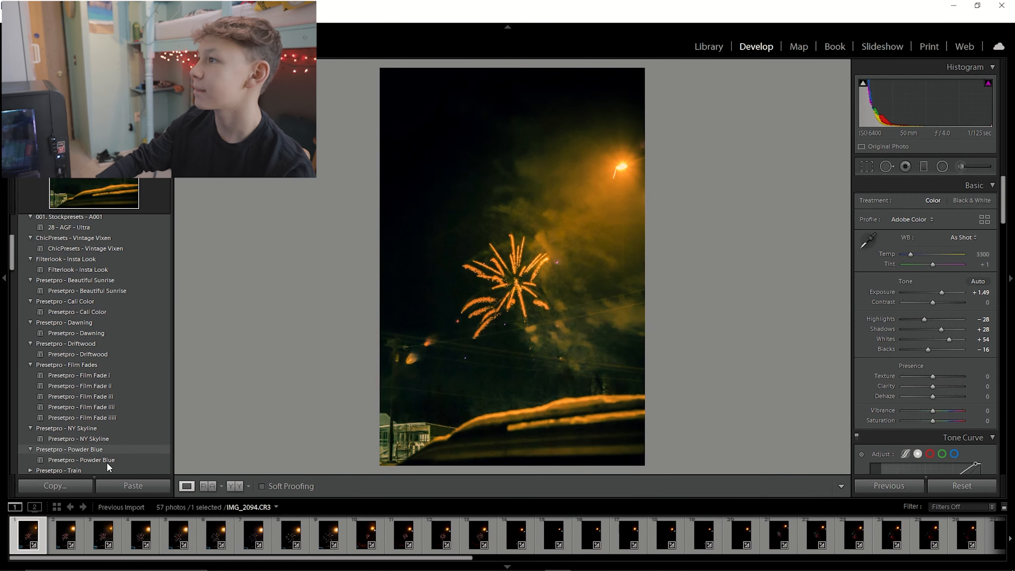
pyautogui.click(110, 462)
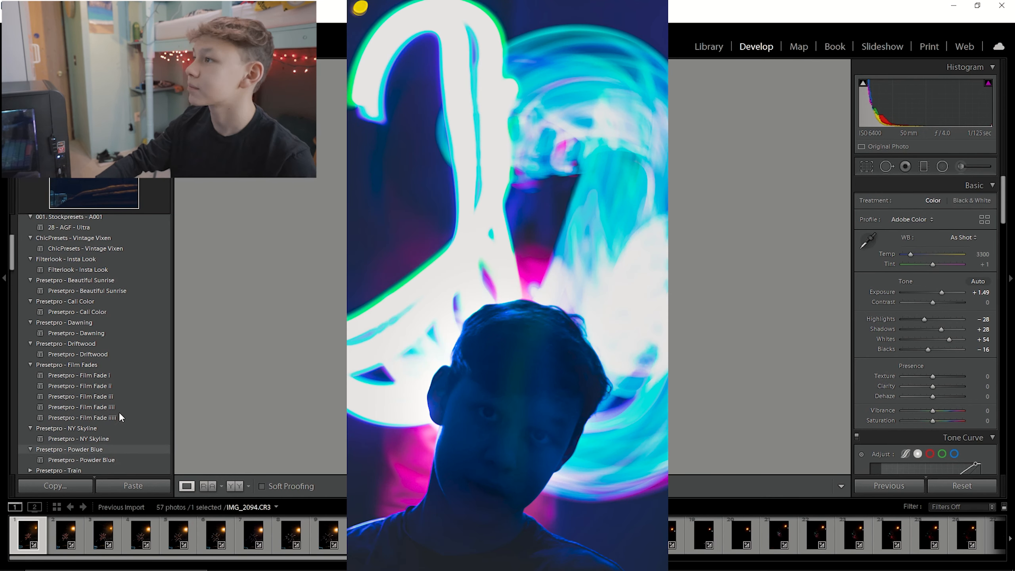
pyautogui.scroll(-10, 116, 358)
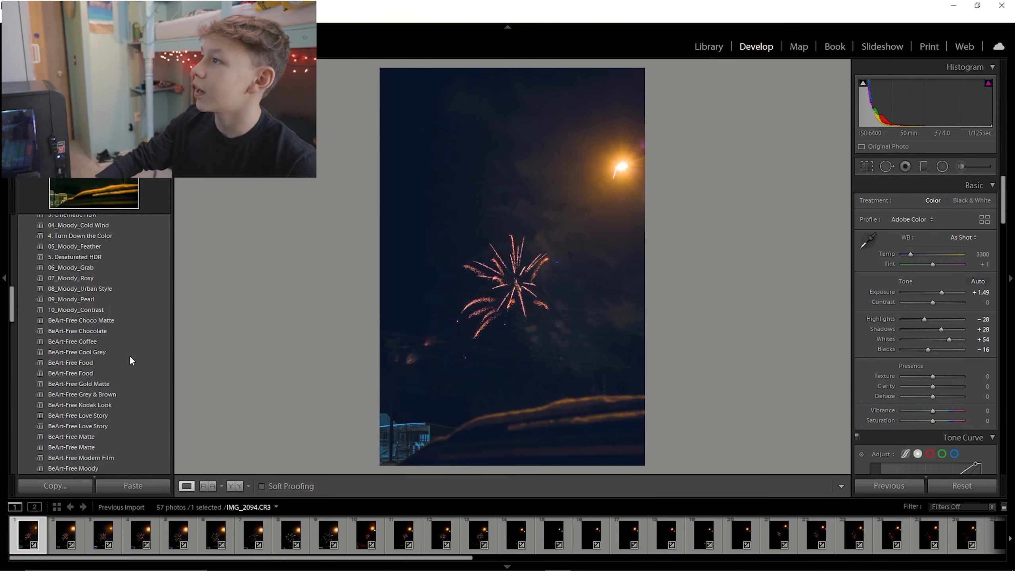
pyautogui.scroll(-10, 104, 423)
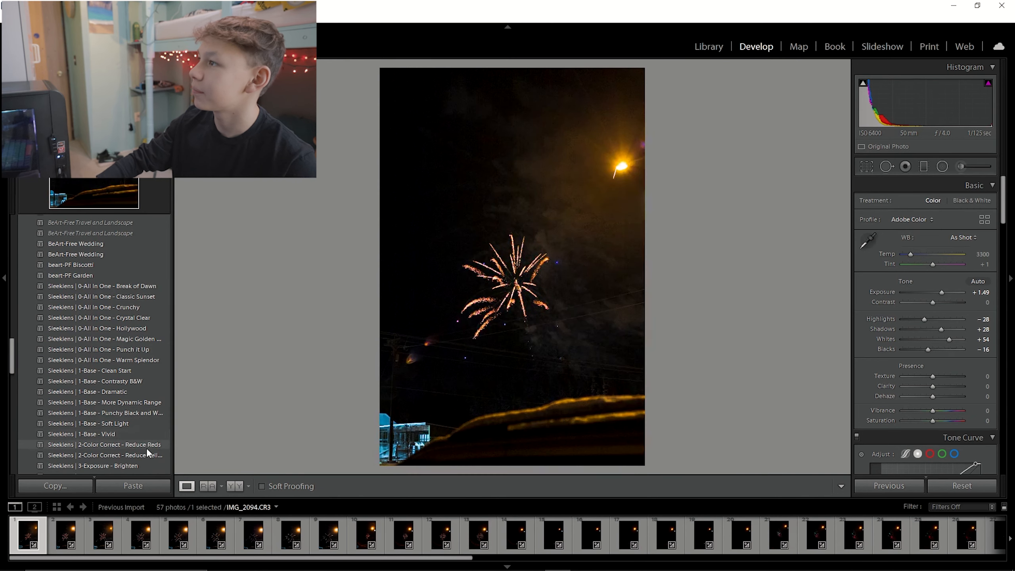
pyautogui.scroll(-4, 143, 465)
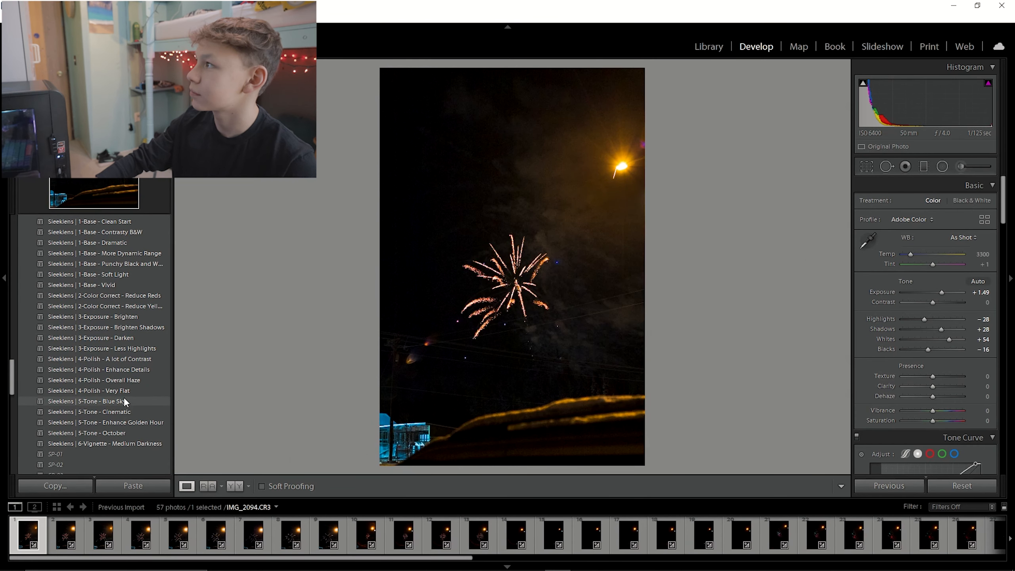
pyautogui.scroll(3, 122, 393)
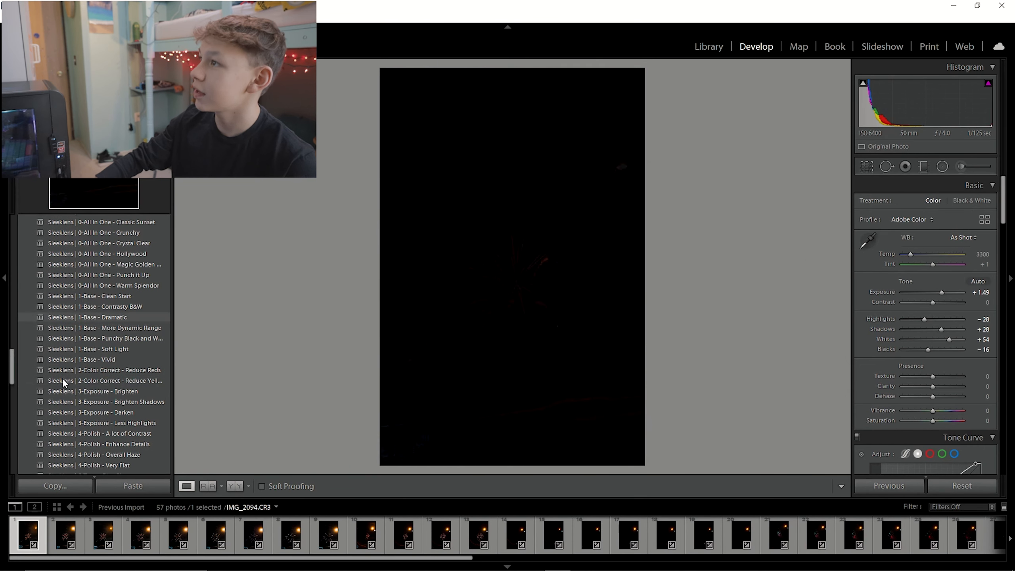
pyautogui.scroll(6, 53, 336)
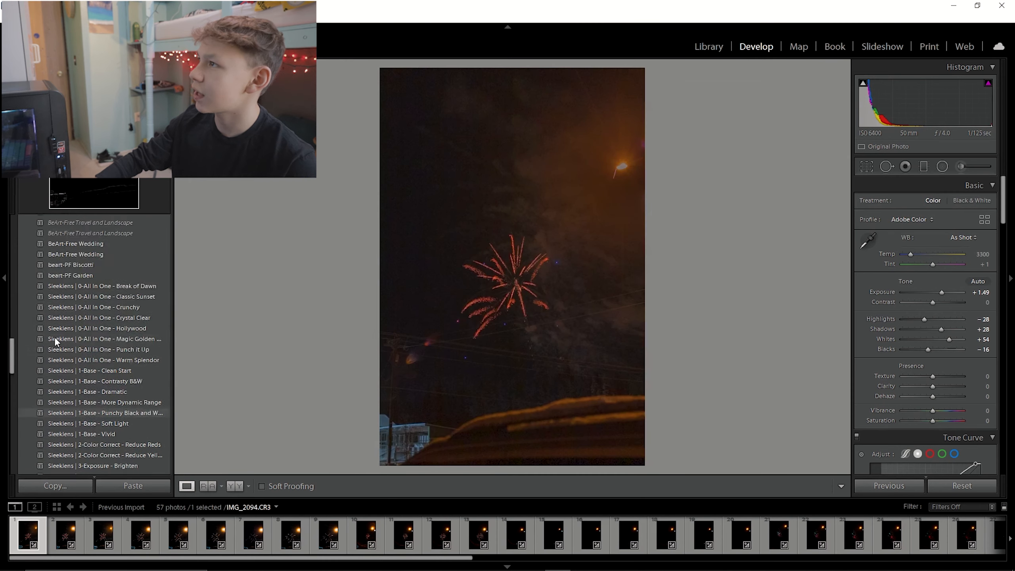
pyautogui.scroll(-10, 110, 371)
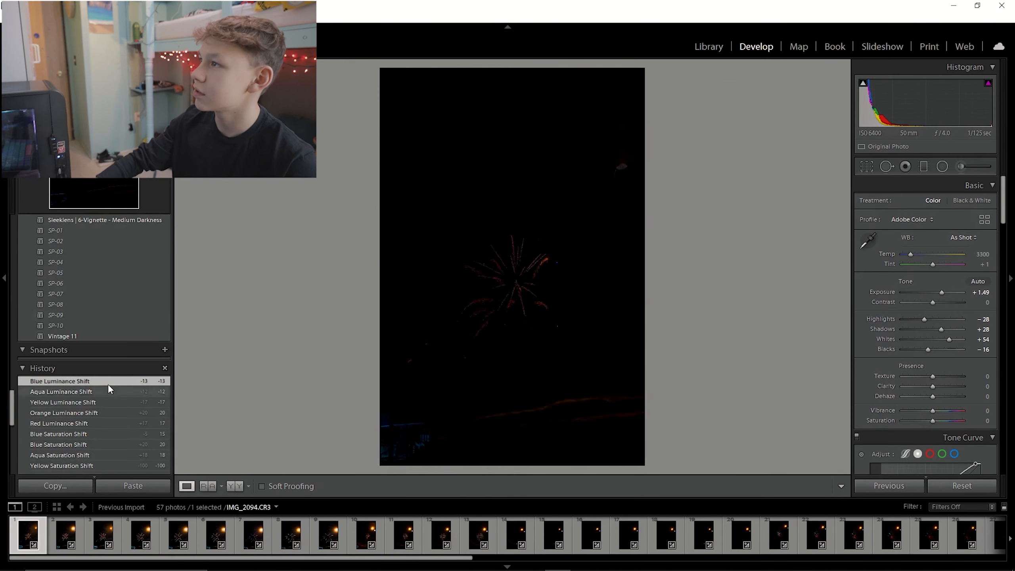
pyautogui.scroll(-6, 73, 377)
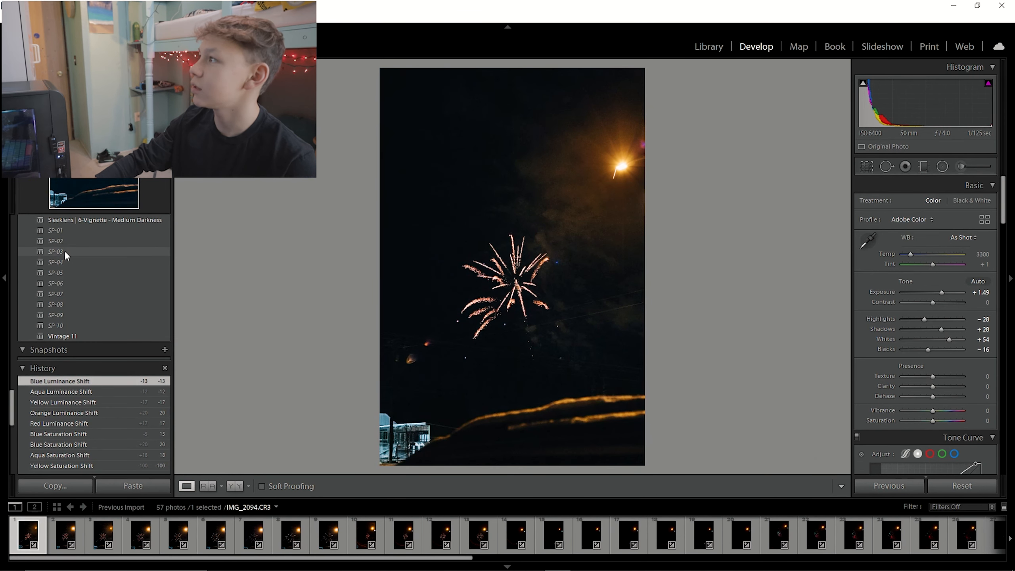
# Apply the SP-01 preset to the fireworks photo IMG_2094.
pyautogui.click(65, 229)
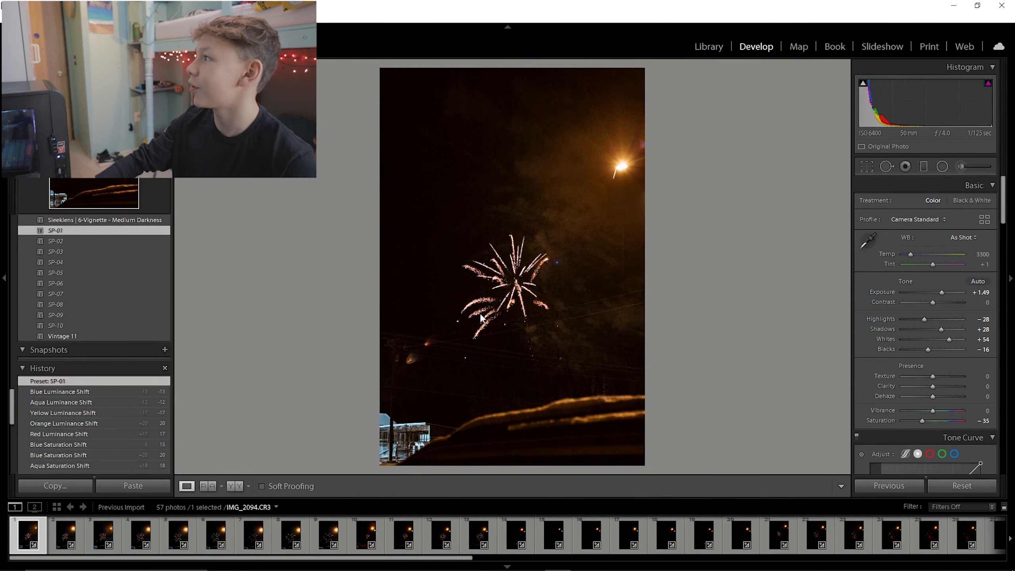
pyautogui.click(516, 326)
pyautogui.click(516, 325)
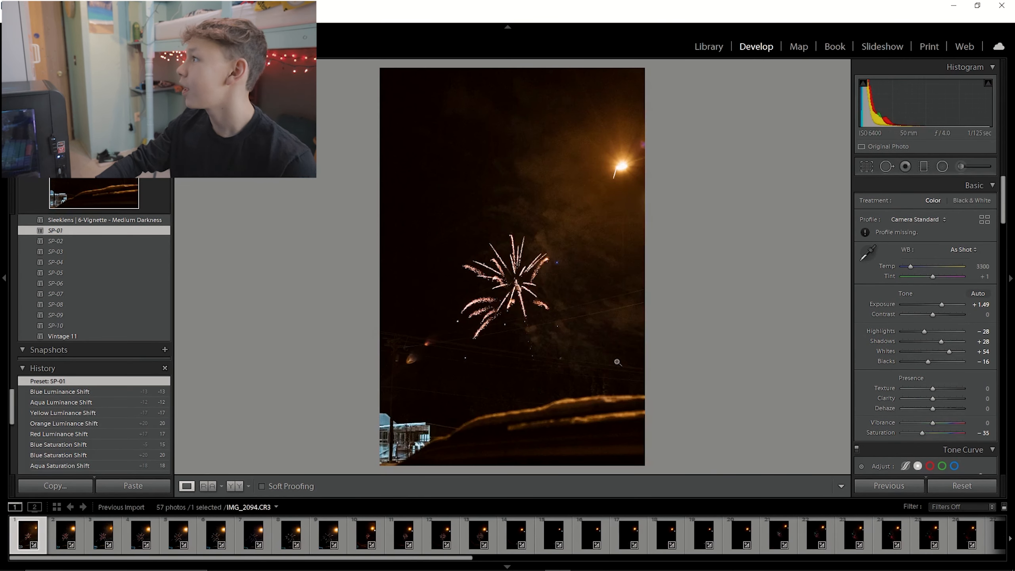
# Select photo IMG_2095 and apply the SP-01 preset to it.
pyautogui.click(81, 544)
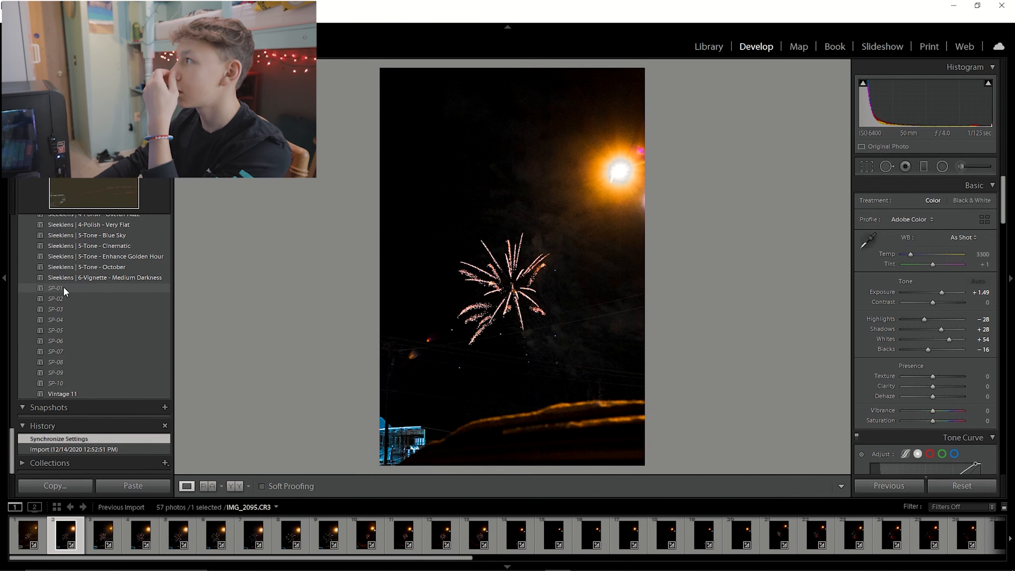
pyautogui.click(64, 287)
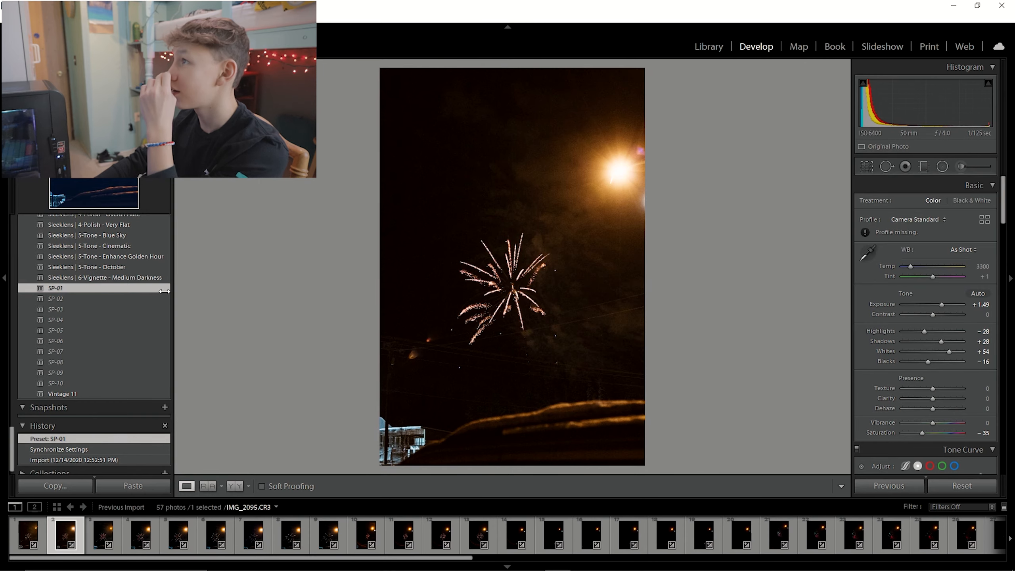
pyautogui.moveTo(536, 281); pyautogui.dragTo(597, 323)
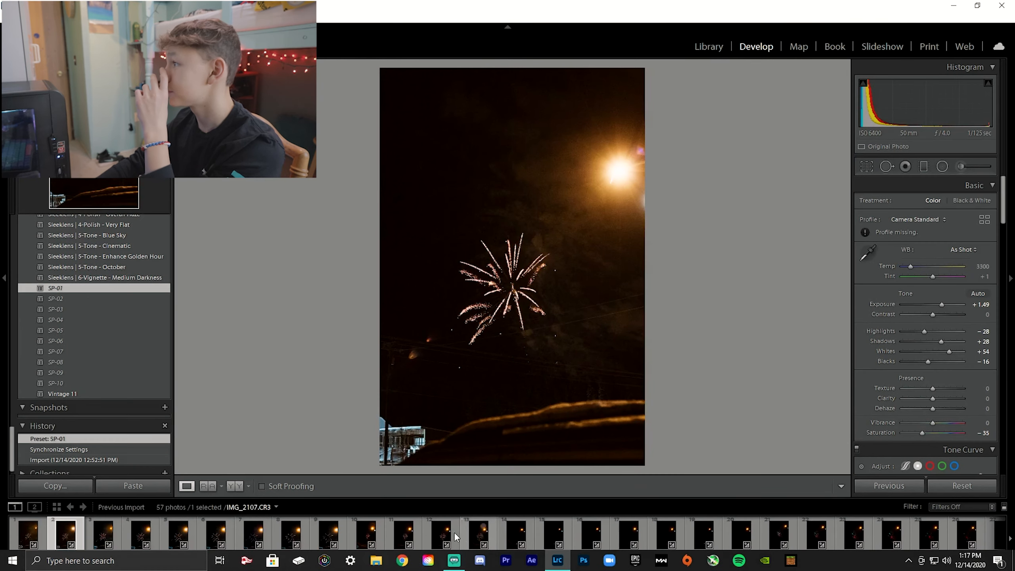
# Apply the SP-01 preset to the photos IMG_2104 and IMG_2116.
pyautogui.click(410, 526)
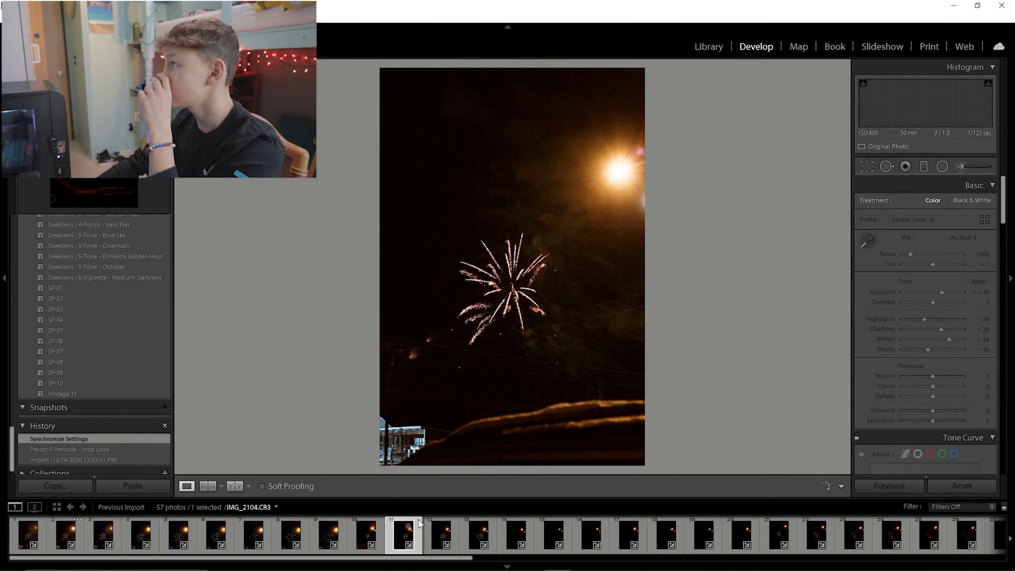
pyautogui.click(71, 287)
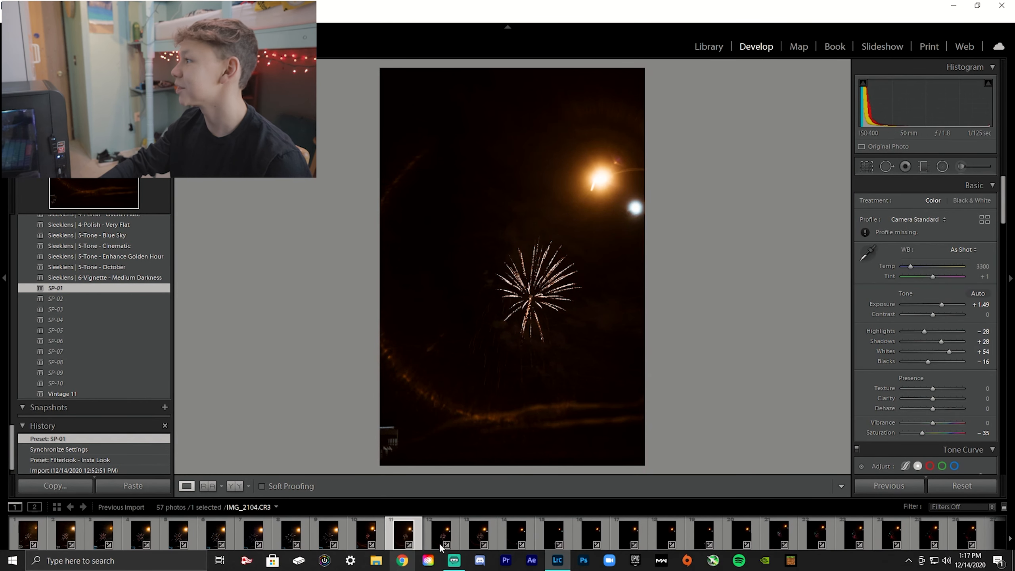
pyautogui.click(866, 529)
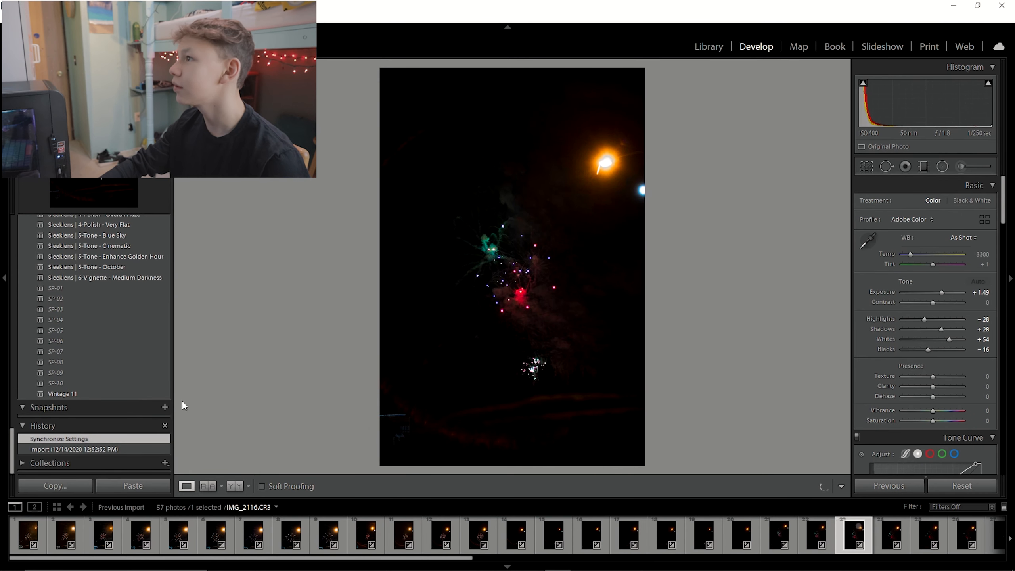
pyautogui.click(67, 287)
# Apply the SP-01 preset to the photo IMG_2114.
pyautogui.click(40, 528)
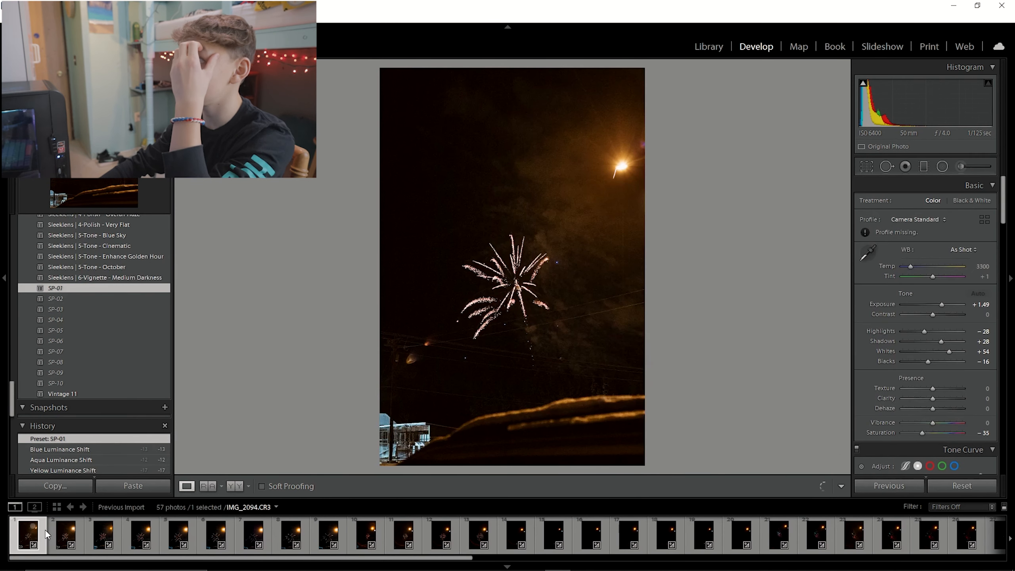
pyautogui.keyDown('ctrl'); pyautogui.click(80, 539); pyautogui.keyUp('ctrl')
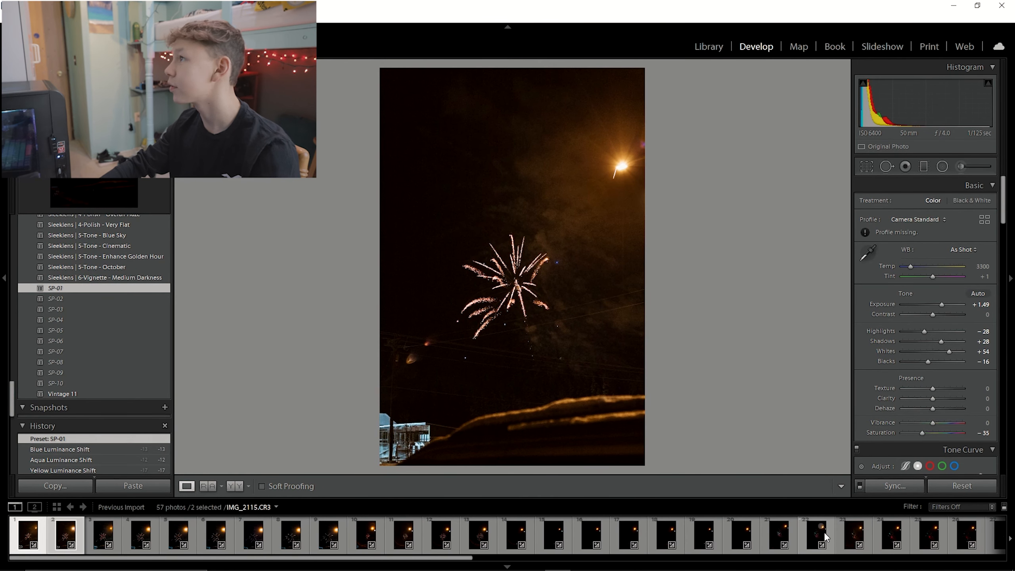
pyautogui.click(790, 531)
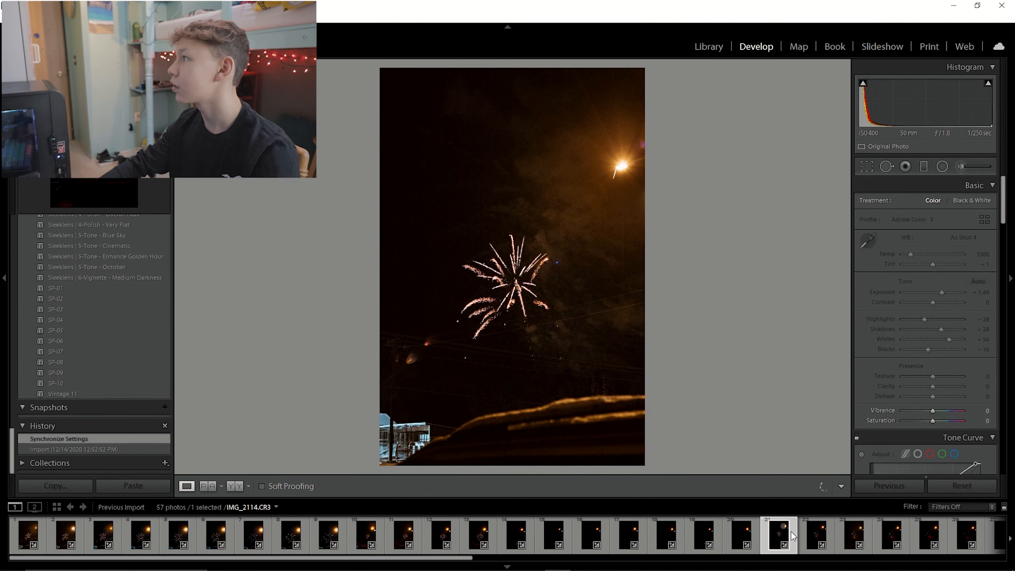
pyautogui.click(57, 289)
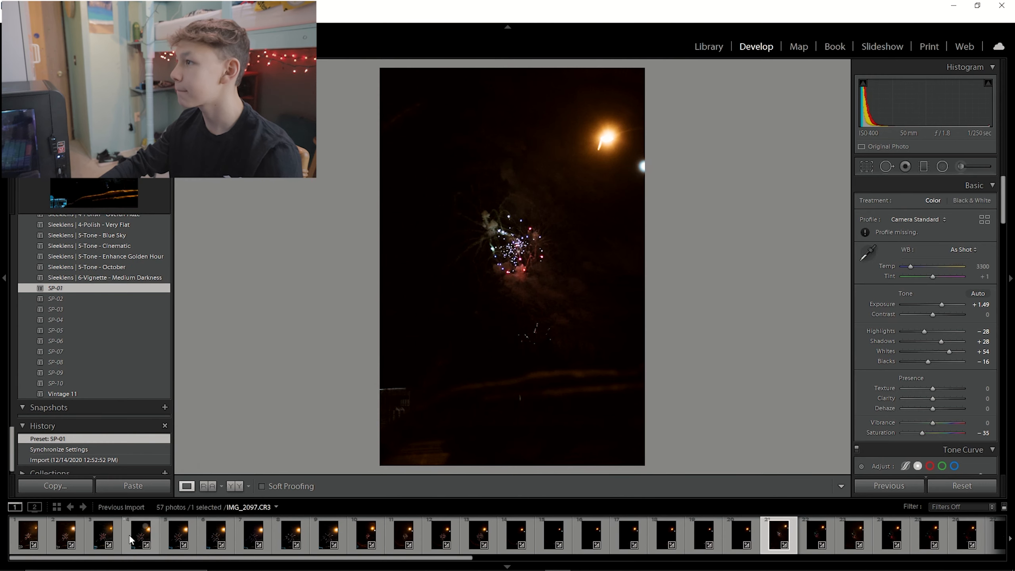
# Apply the SP-01 preset to the photo IMG_2143 near the end of the filmstrip.
pyautogui.keyDown('ctrl'); pyautogui.click(75, 532); pyautogui.keyUp('ctrl')
pyautogui.keyDown('ctrl'); pyautogui.click(30, 532); pyautogui.keyUp('ctrl')
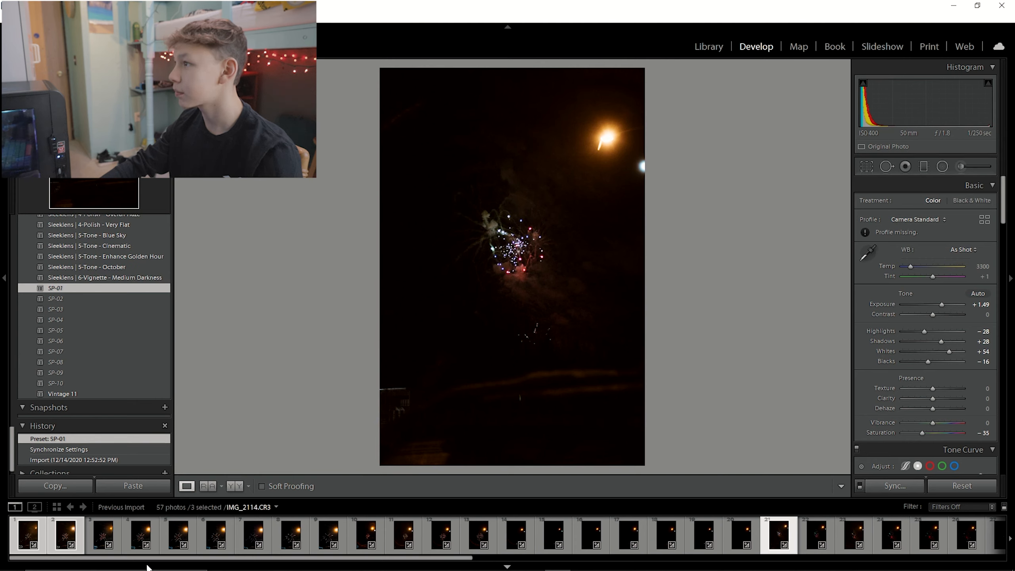
pyautogui.moveTo(150, 558); pyautogui.dragTo(735, 531)
pyautogui.click(729, 533)
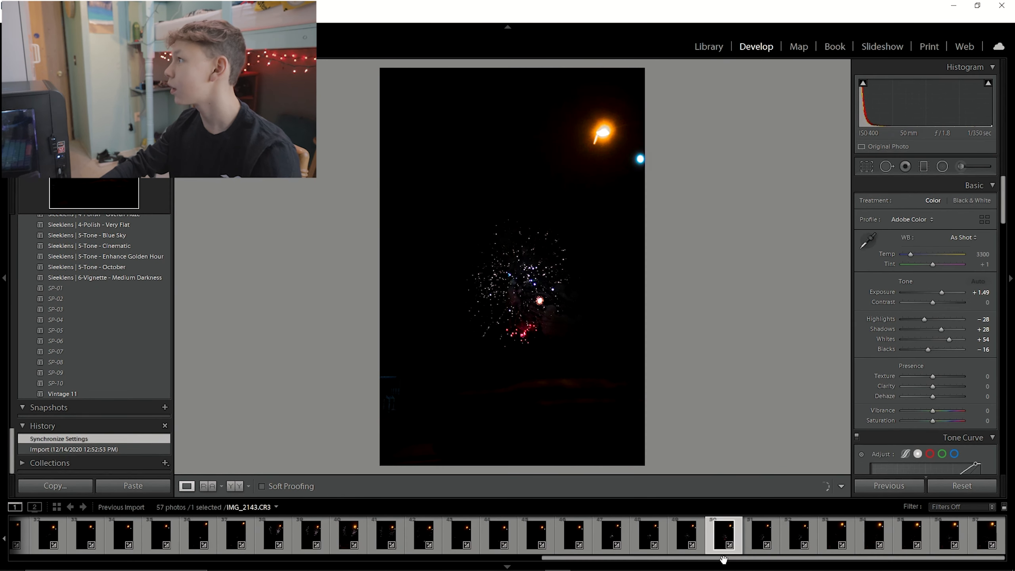
pyautogui.click(55, 288)
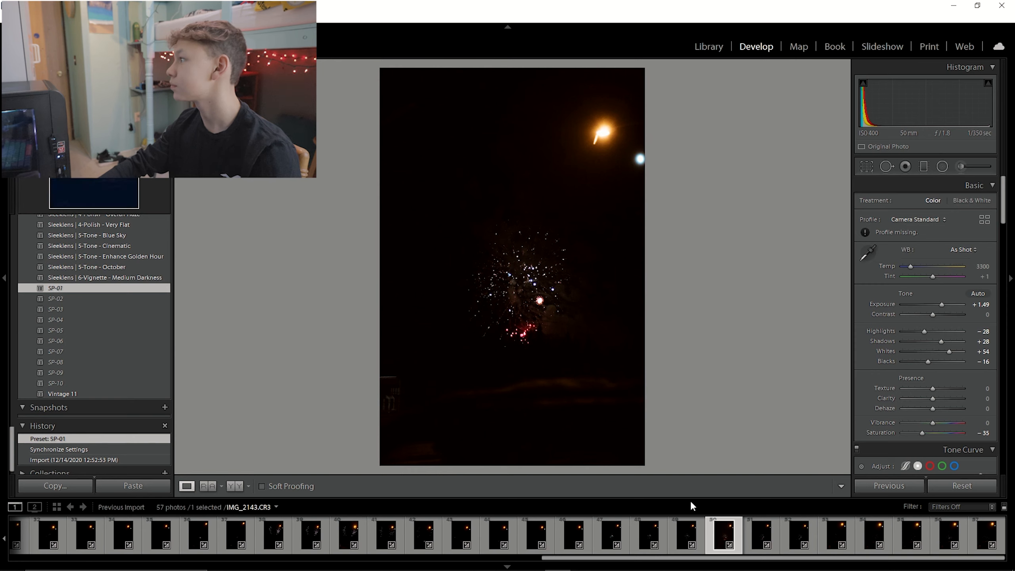
# Select the preset-edited photos IMG_2094, IMG_2095, IMG_2114 and IMG_2143 together.
pyautogui.moveTo(712, 558); pyautogui.dragTo(199, 560)
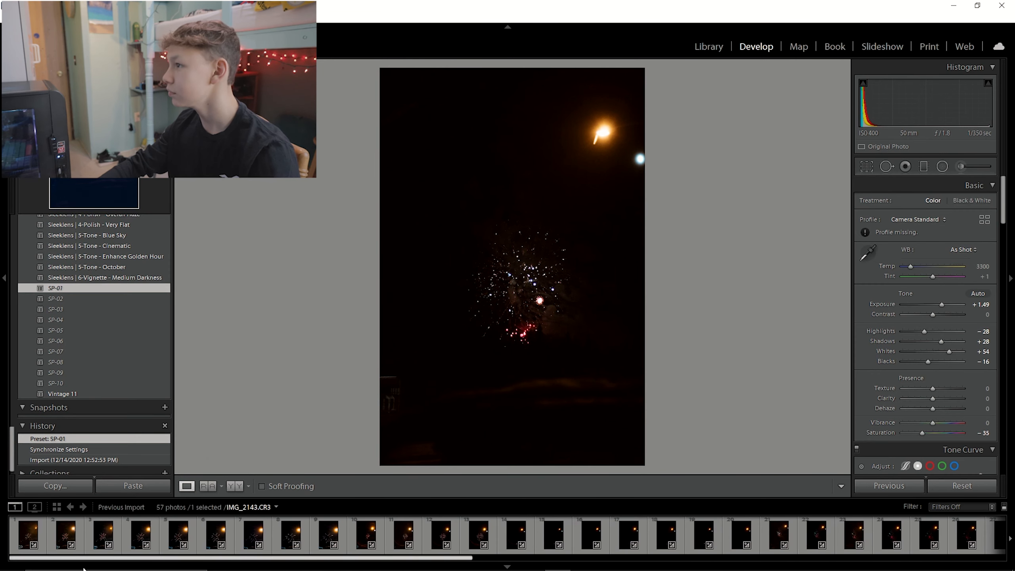
pyautogui.keyDown('ctrl'); pyautogui.click(47, 521); pyautogui.keyUp('ctrl')
pyautogui.keyDown('ctrl'); pyautogui.click(65, 534); pyautogui.keyUp('ctrl')
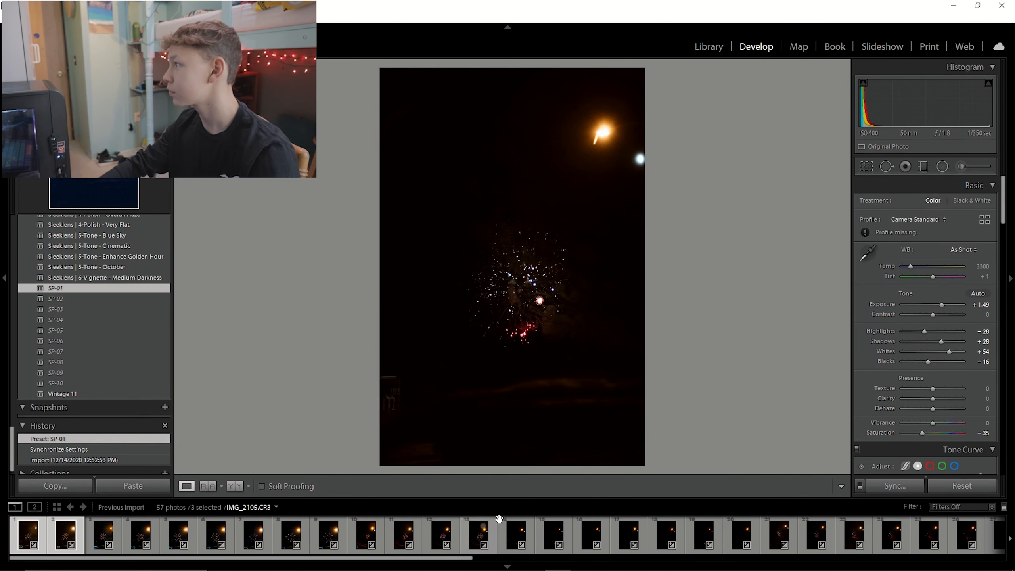
pyautogui.keyDown('ctrl'); pyautogui.click(792, 524); pyautogui.keyUp('ctrl')
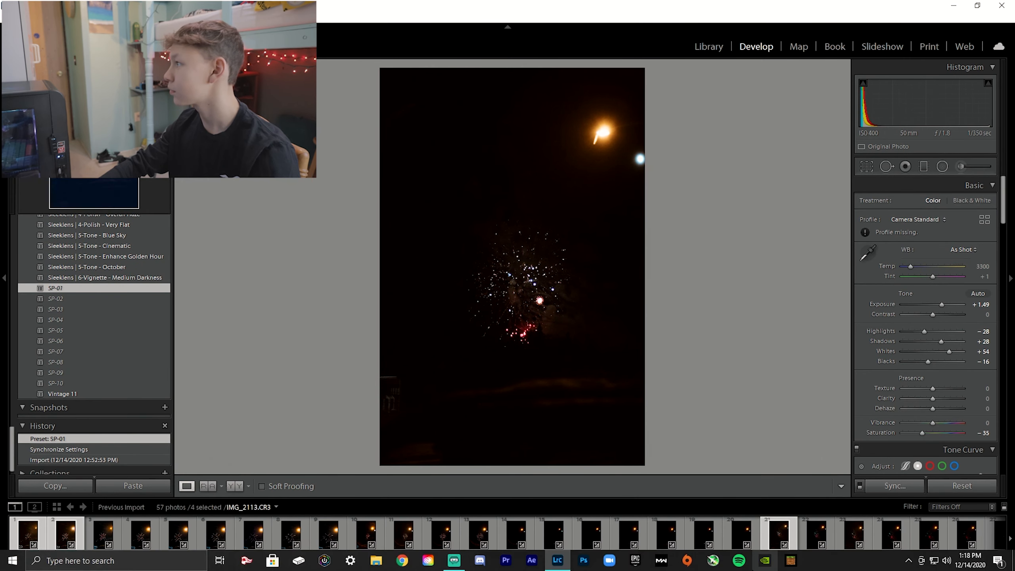
# Open the export dialog for the selected photos and choose H:\EOS RP\winter 2020\fireworks as the destination folder.
pyautogui.click(8, 17)
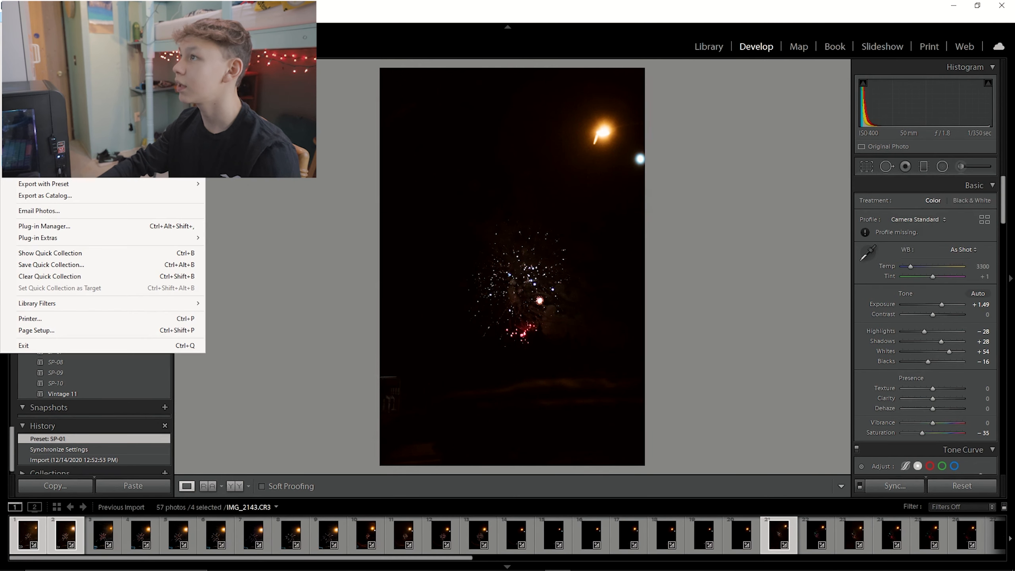
pyautogui.click(36, 160)
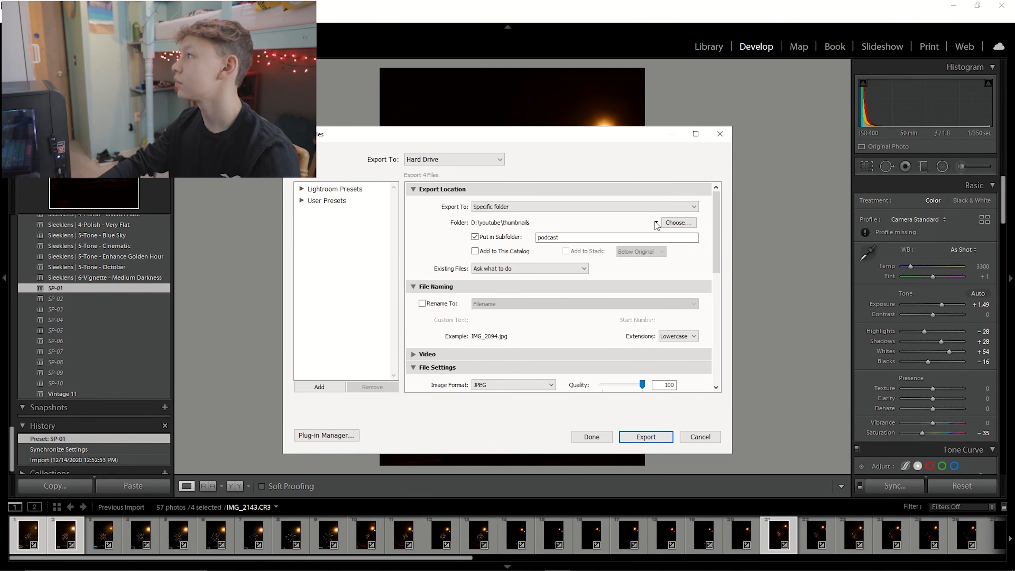
pyautogui.click(674, 226)
pyautogui.scroll(-1, 323, 301)
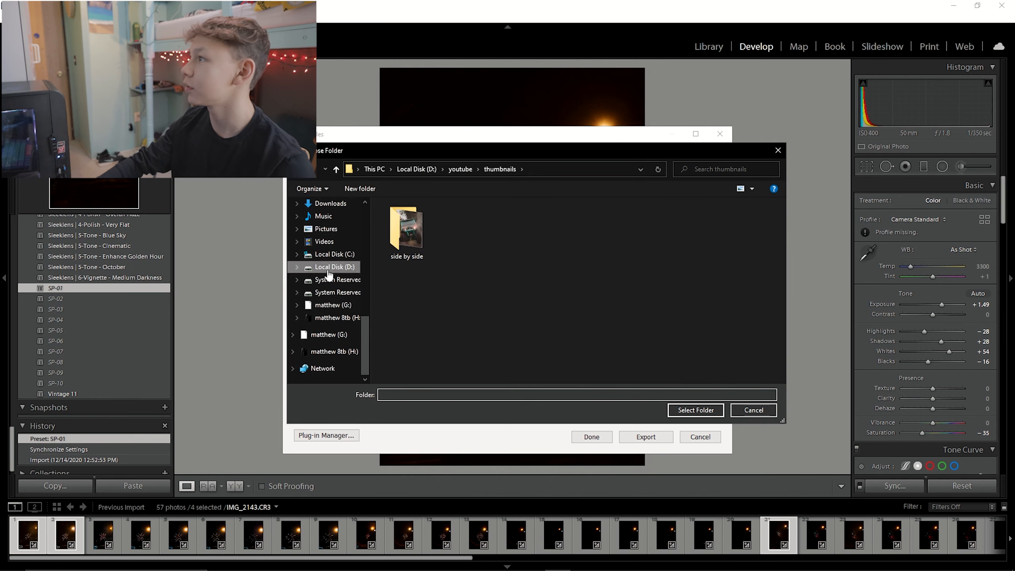
pyautogui.click(334, 318)
pyautogui.scroll(-4, 423, 307)
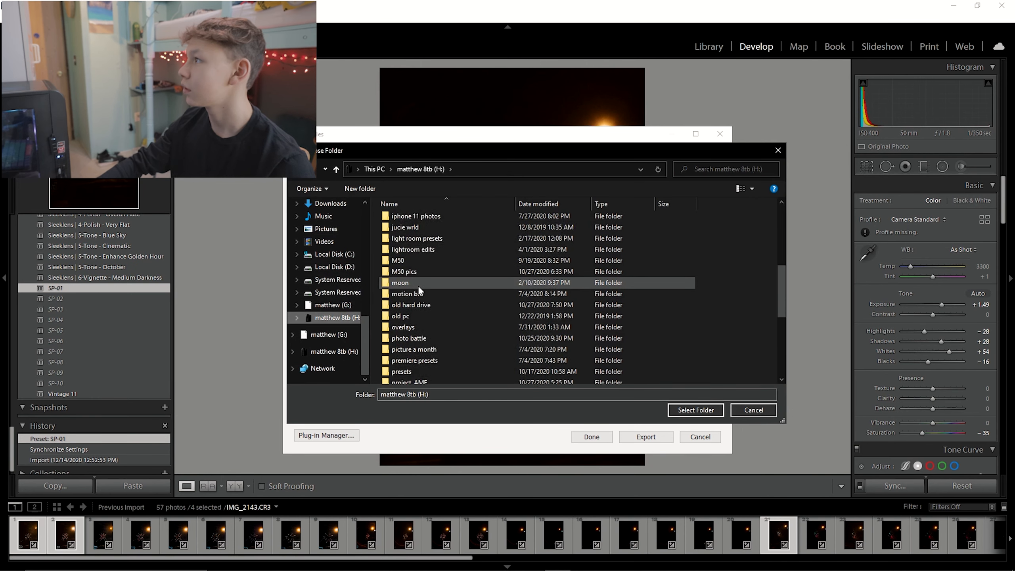
pyautogui.scroll(-3, 423, 340)
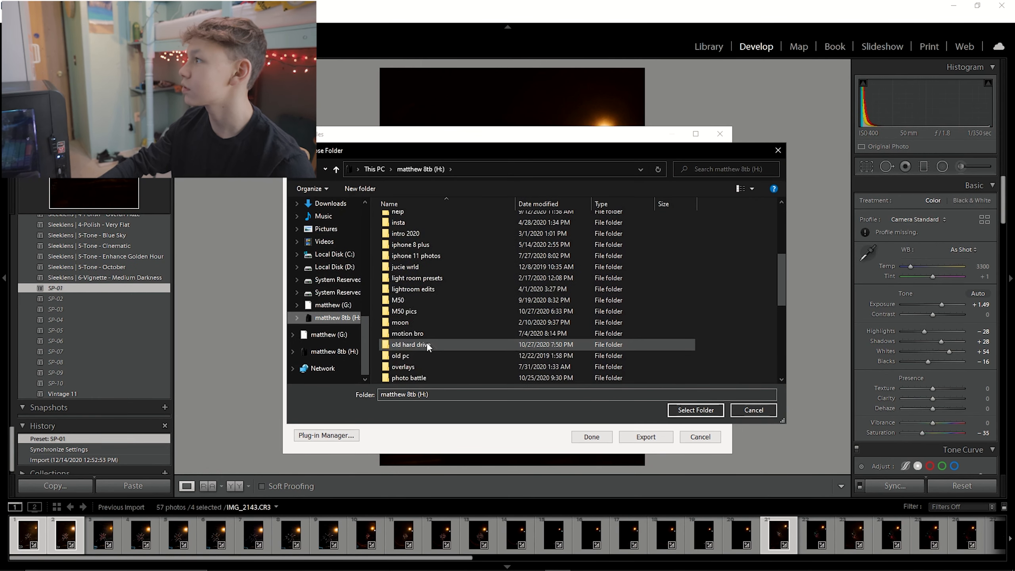
pyautogui.scroll(5, 420, 336)
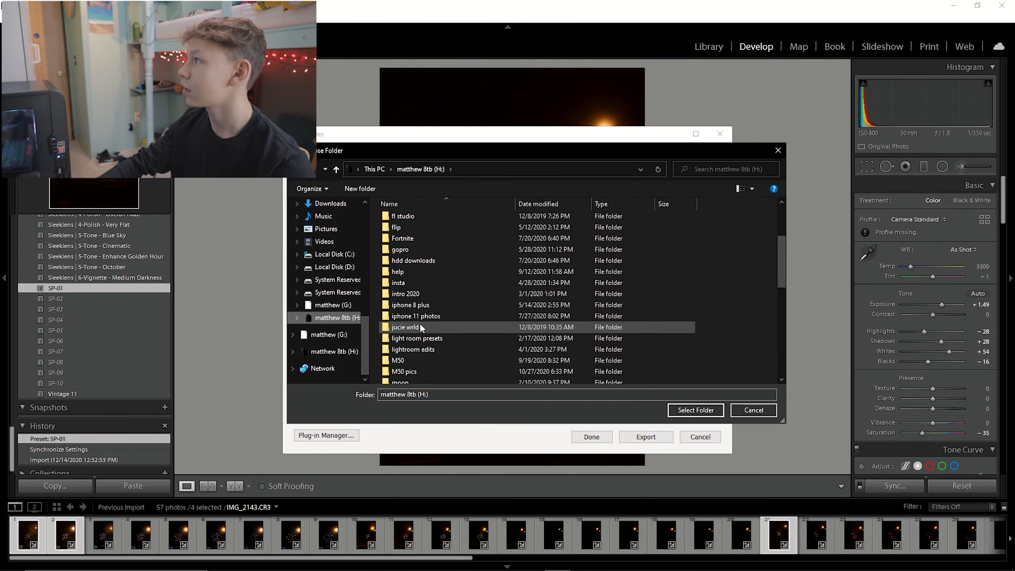
pyautogui.scroll(1, 415, 312)
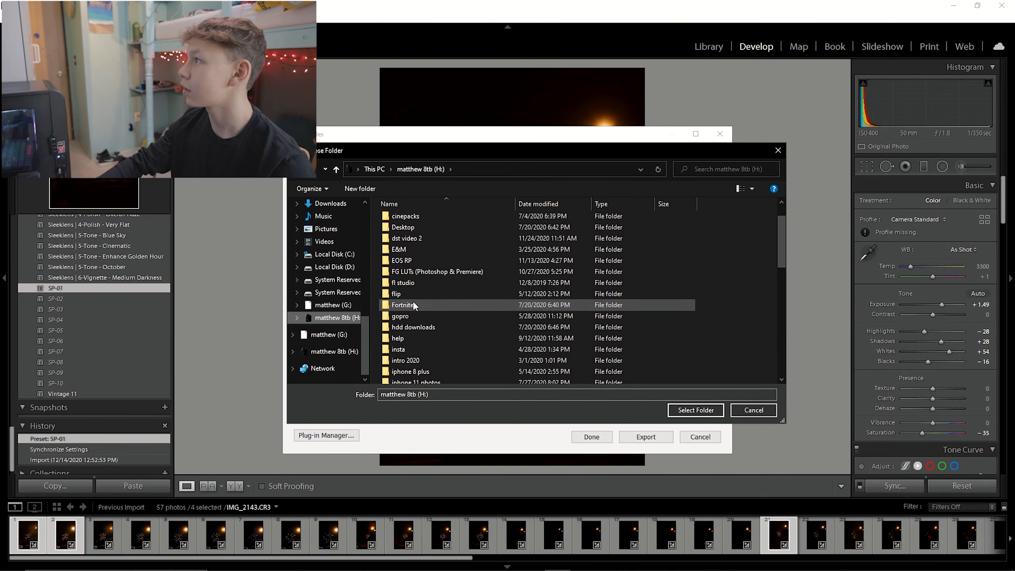
pyautogui.doubleClick(406, 260)
pyautogui.doubleClick(413, 222)
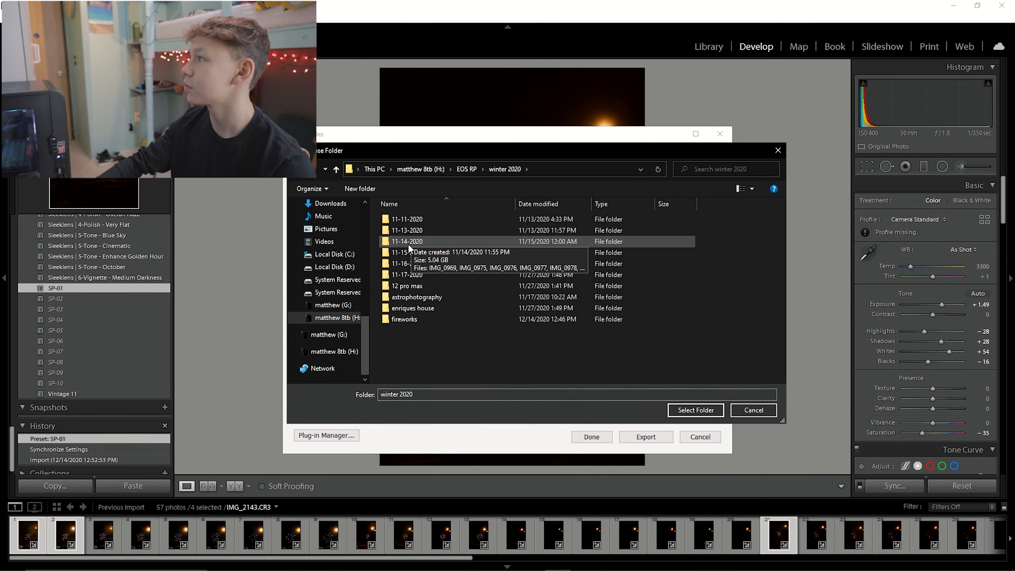
pyautogui.doubleClick(424, 318)
pyautogui.click(695, 410)
# Rename the export subfolder to edits and start exporting the photos.
pyautogui.doubleClick(598, 235)
pyautogui.press('BackSpace')
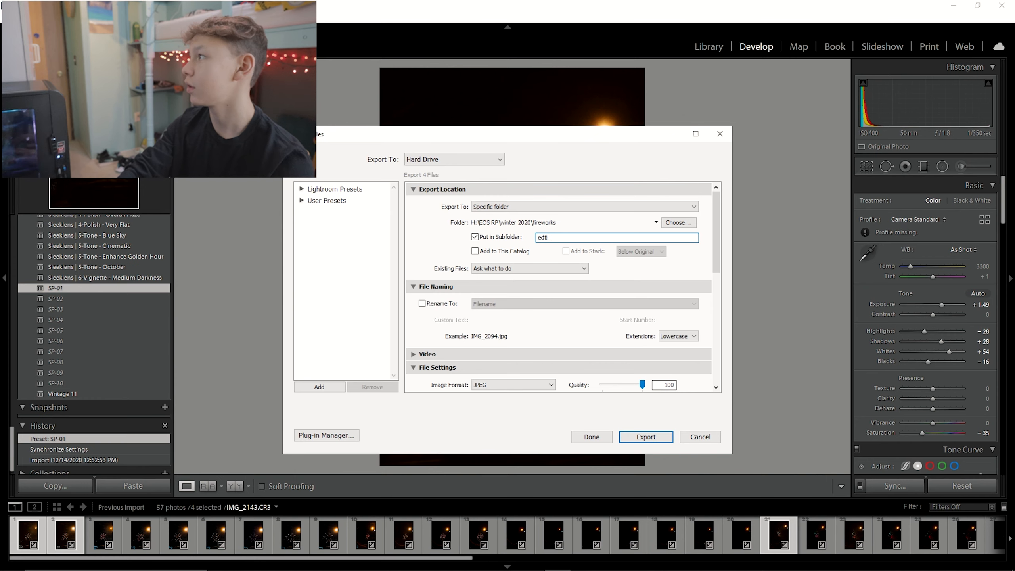
pyautogui.press('Return')
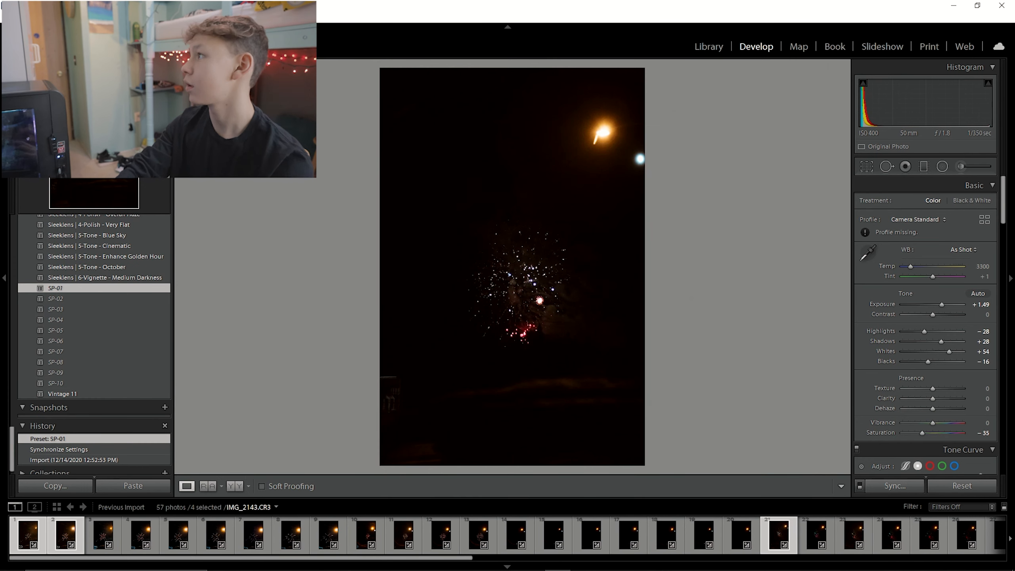